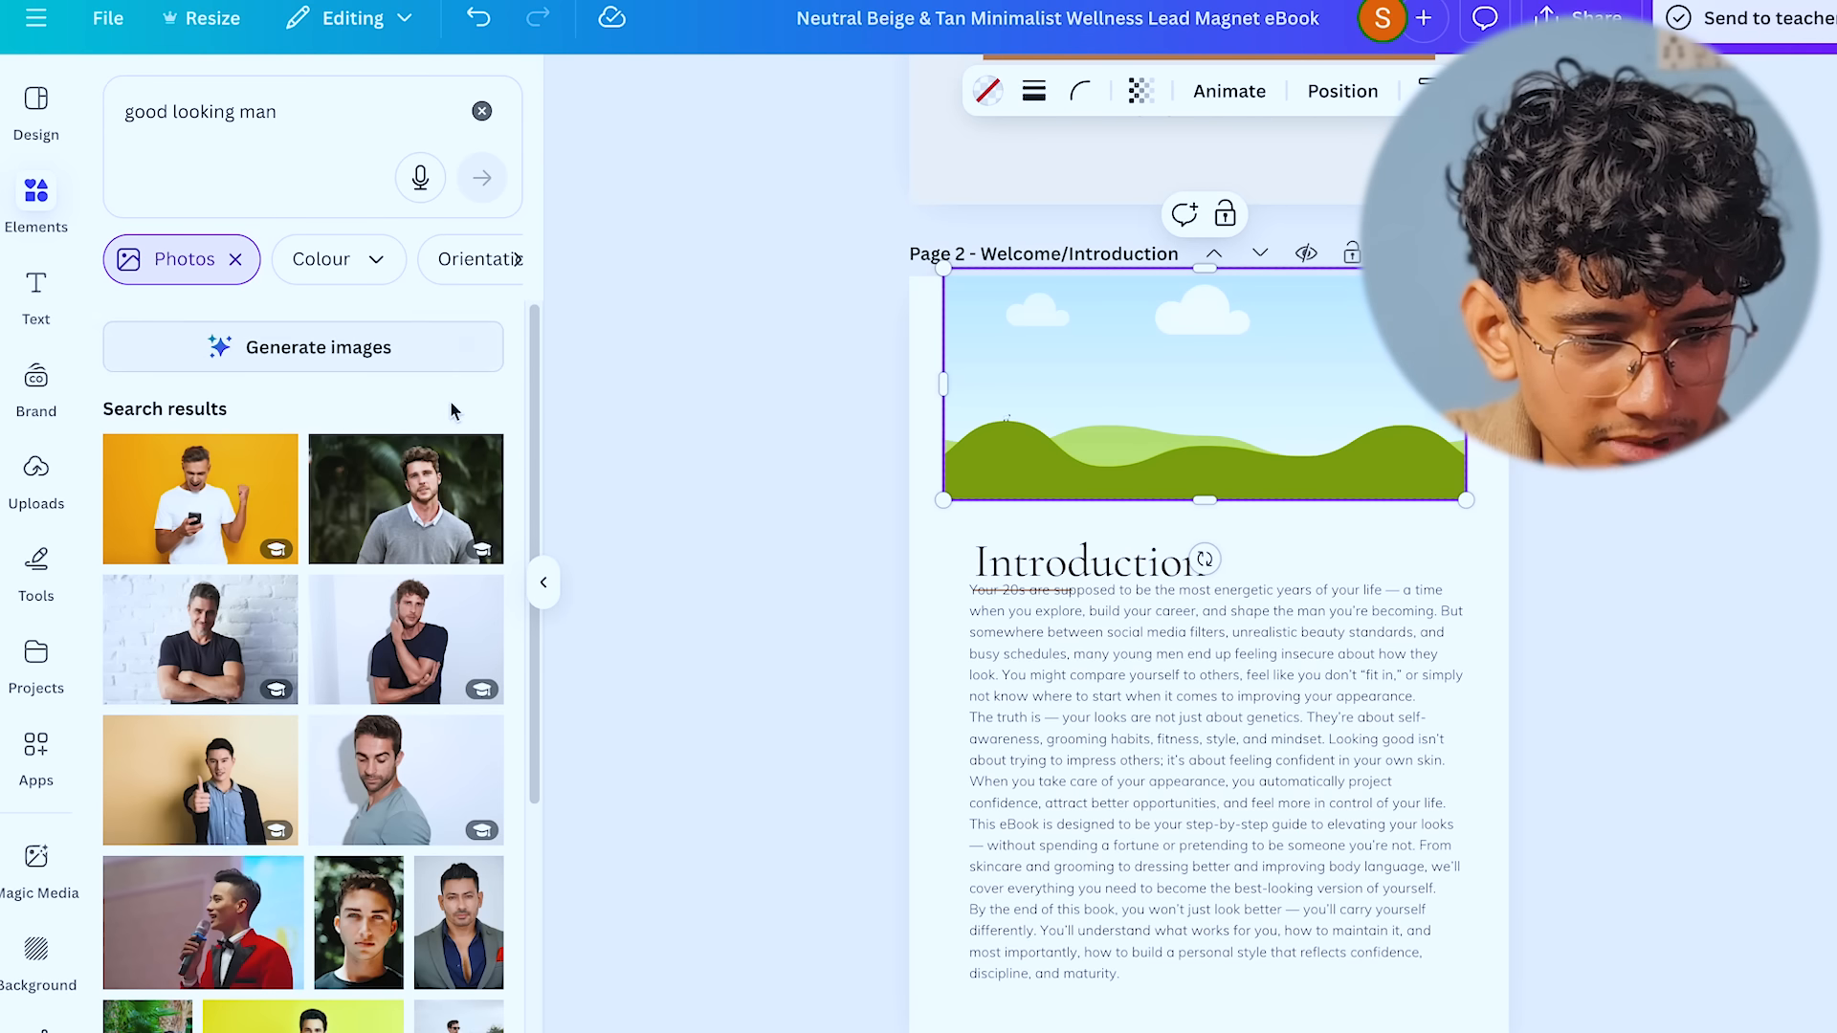
- Fill page 2's image frame with the photo of the man in the grey sweater and shift its crop downward to show his head
drag(405, 499, 1033, 292)
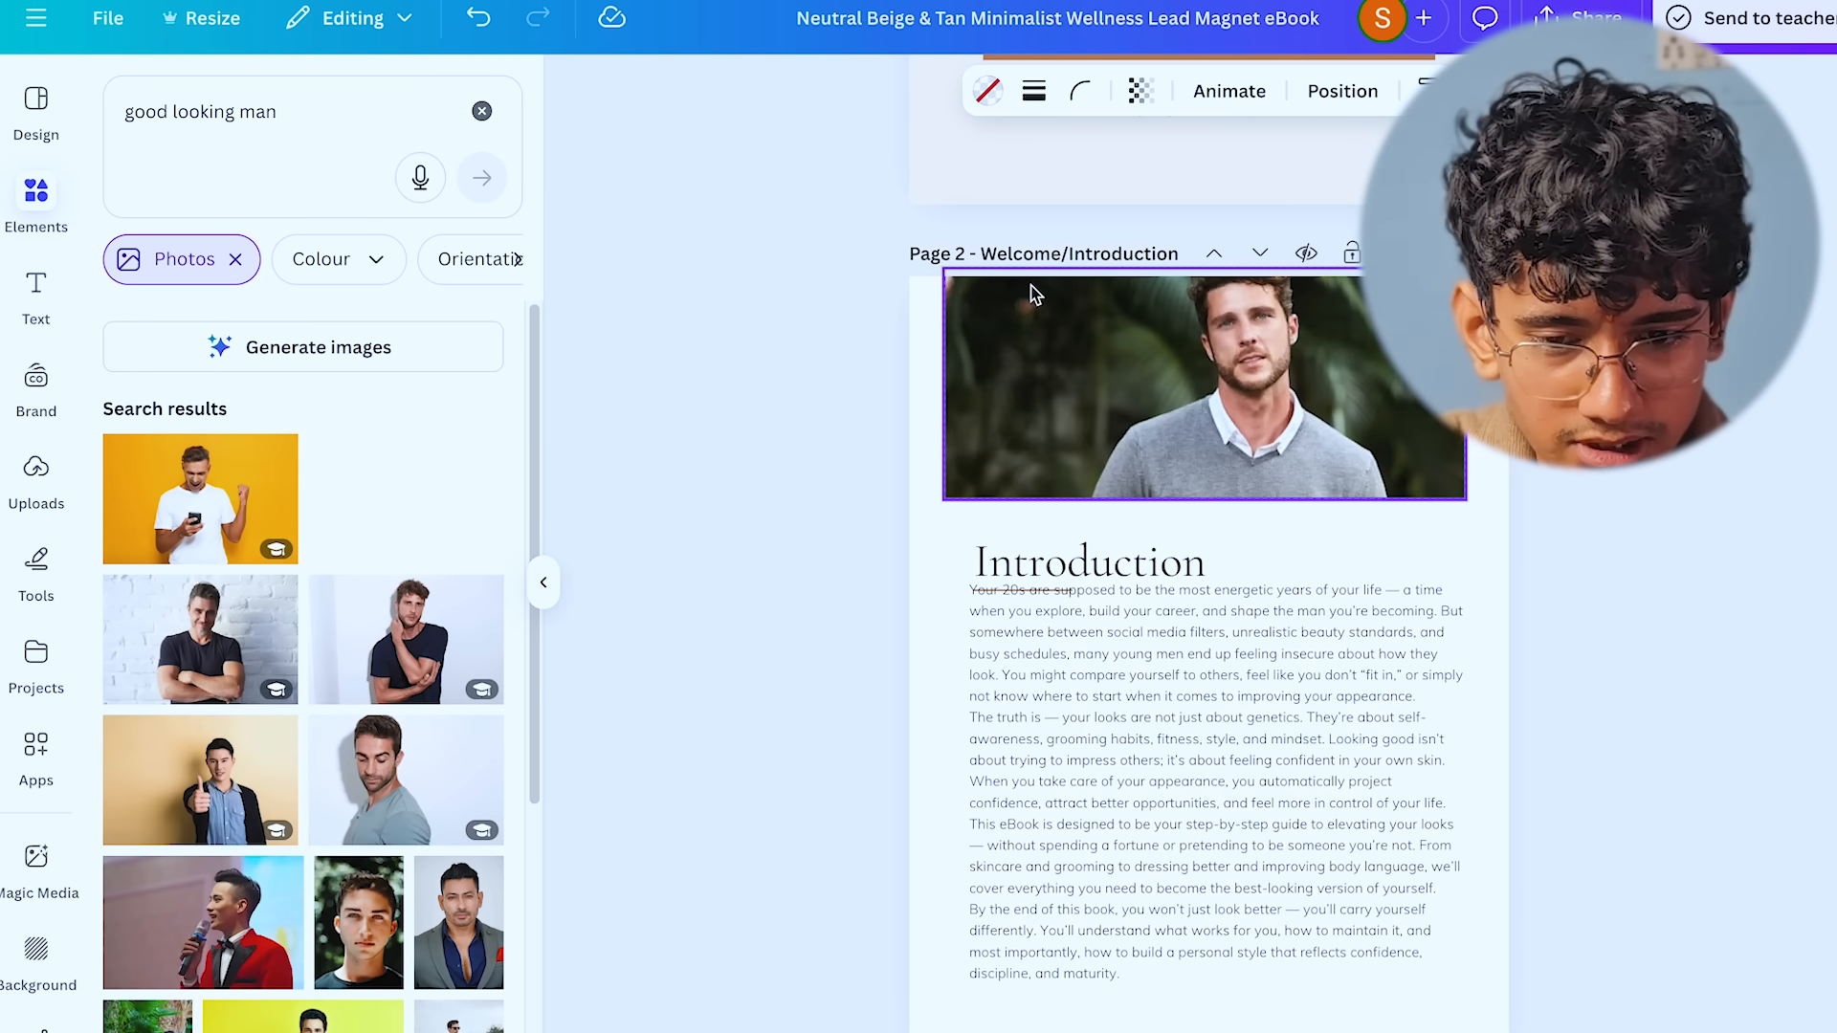
double_click(1034, 294)
drag(1129, 412, 1233, 479)
key(Return)
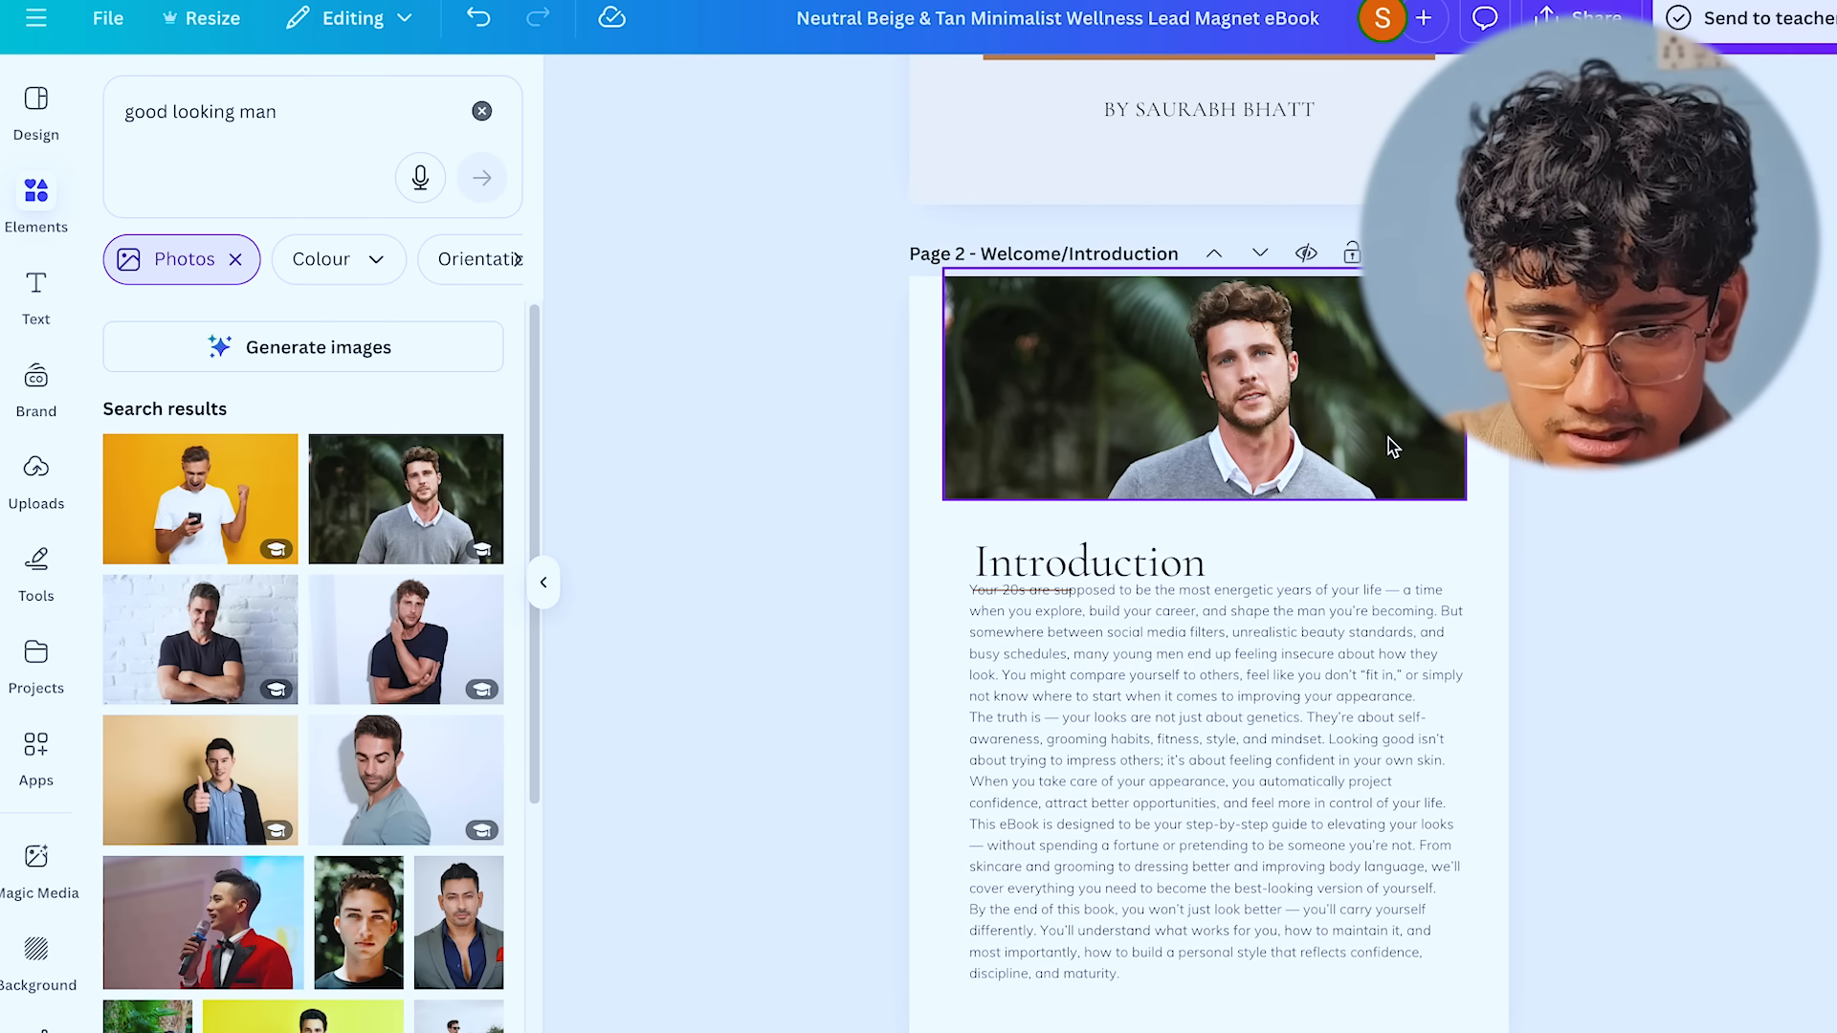
- Move the "Introduction" heading slightly up and left, and set its font to Montserrat Bold
drag(1168, 565, 1163, 545)
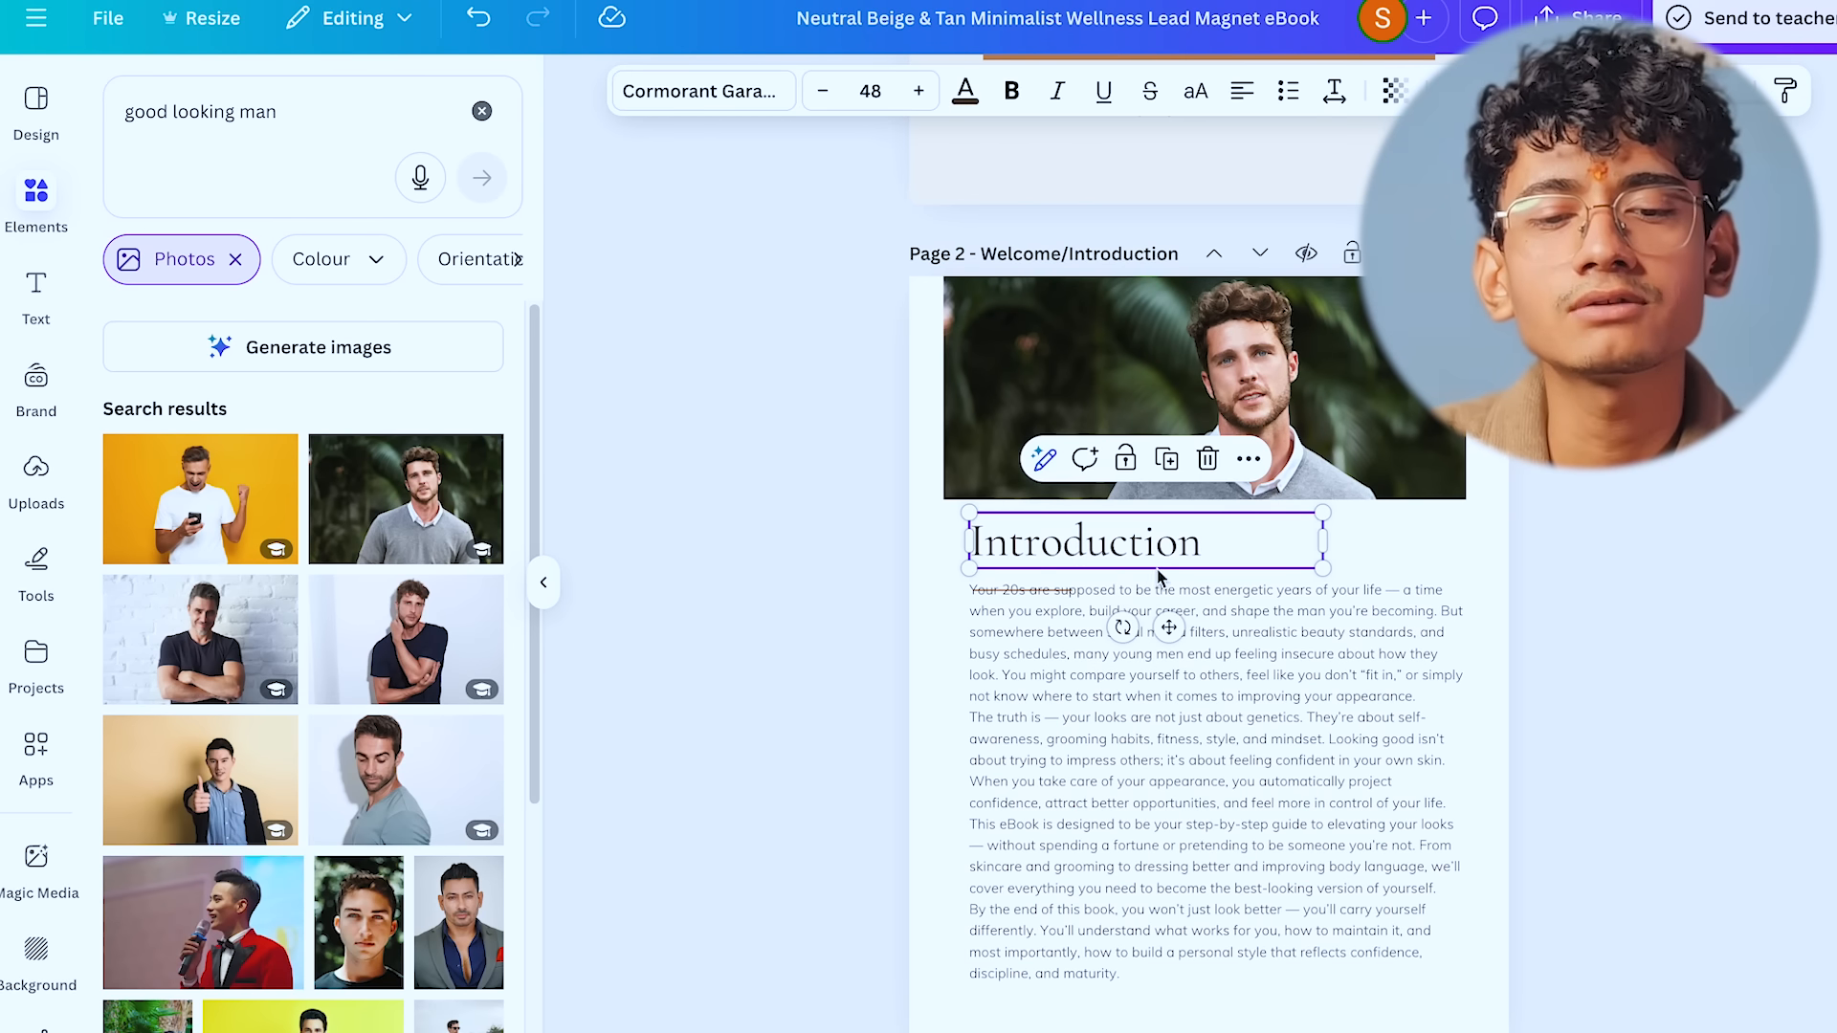
click(700, 91)
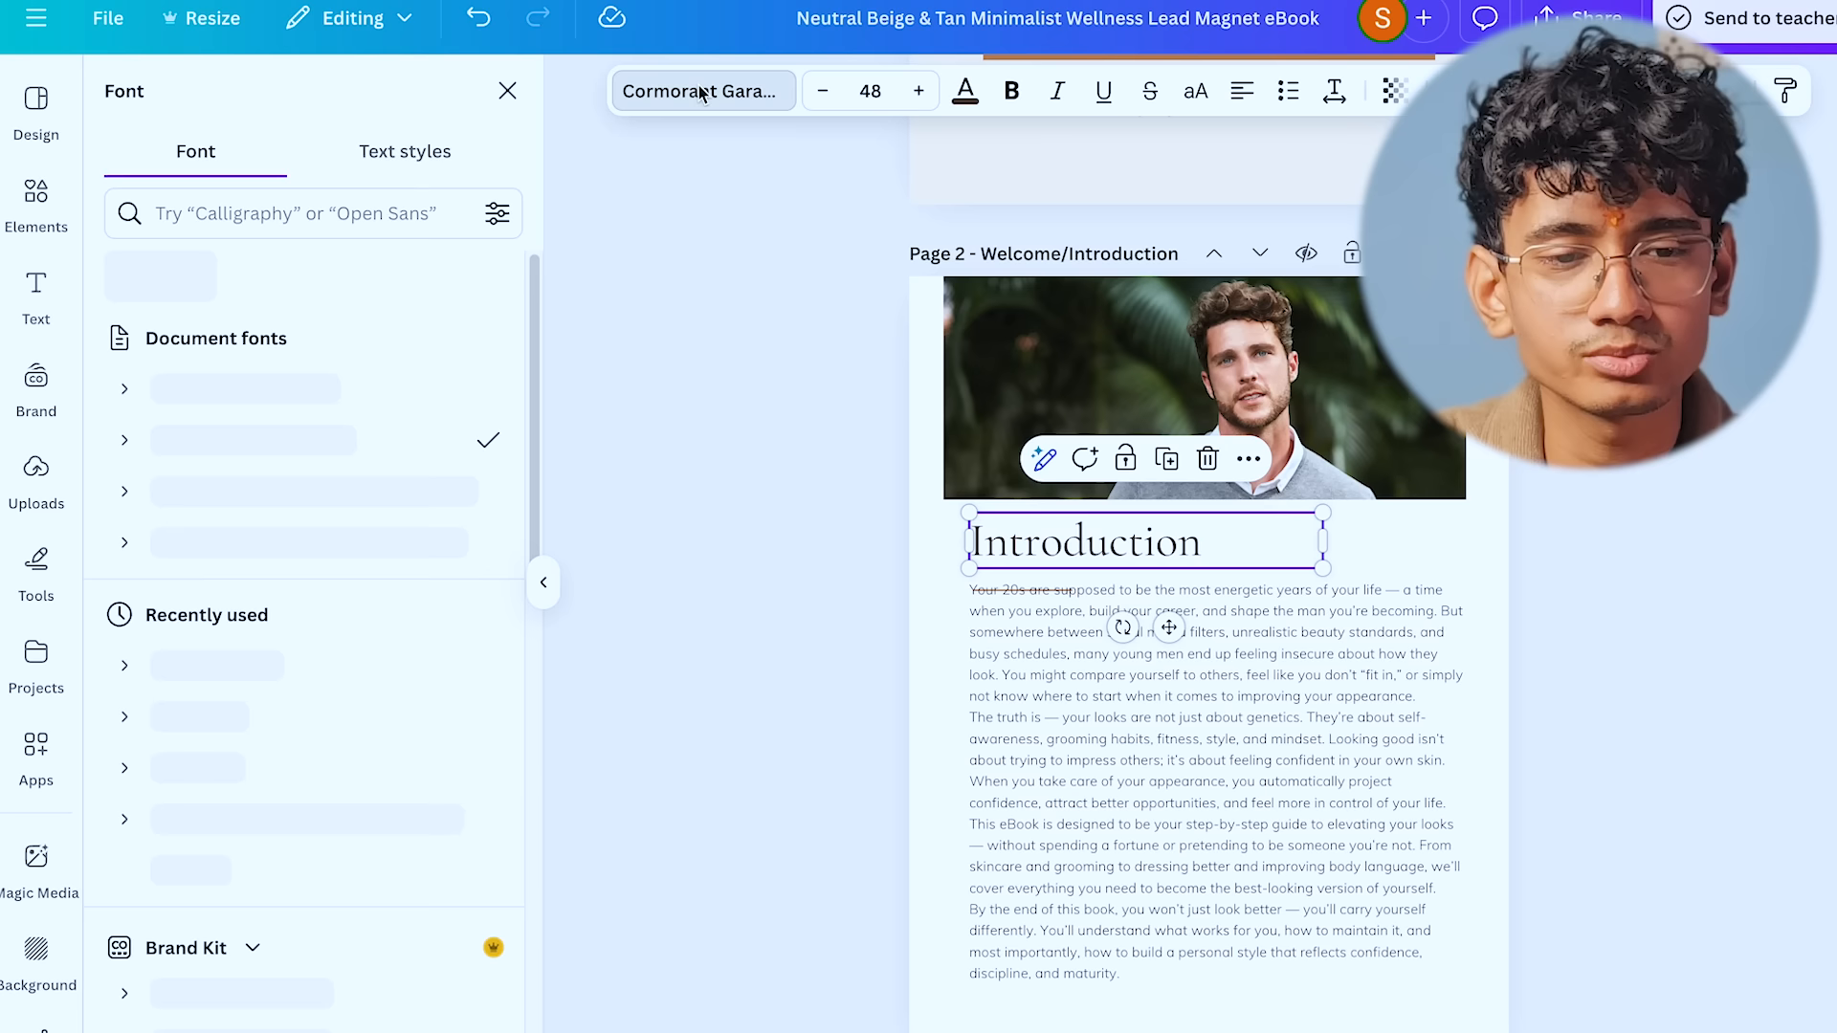
click(276, 209)
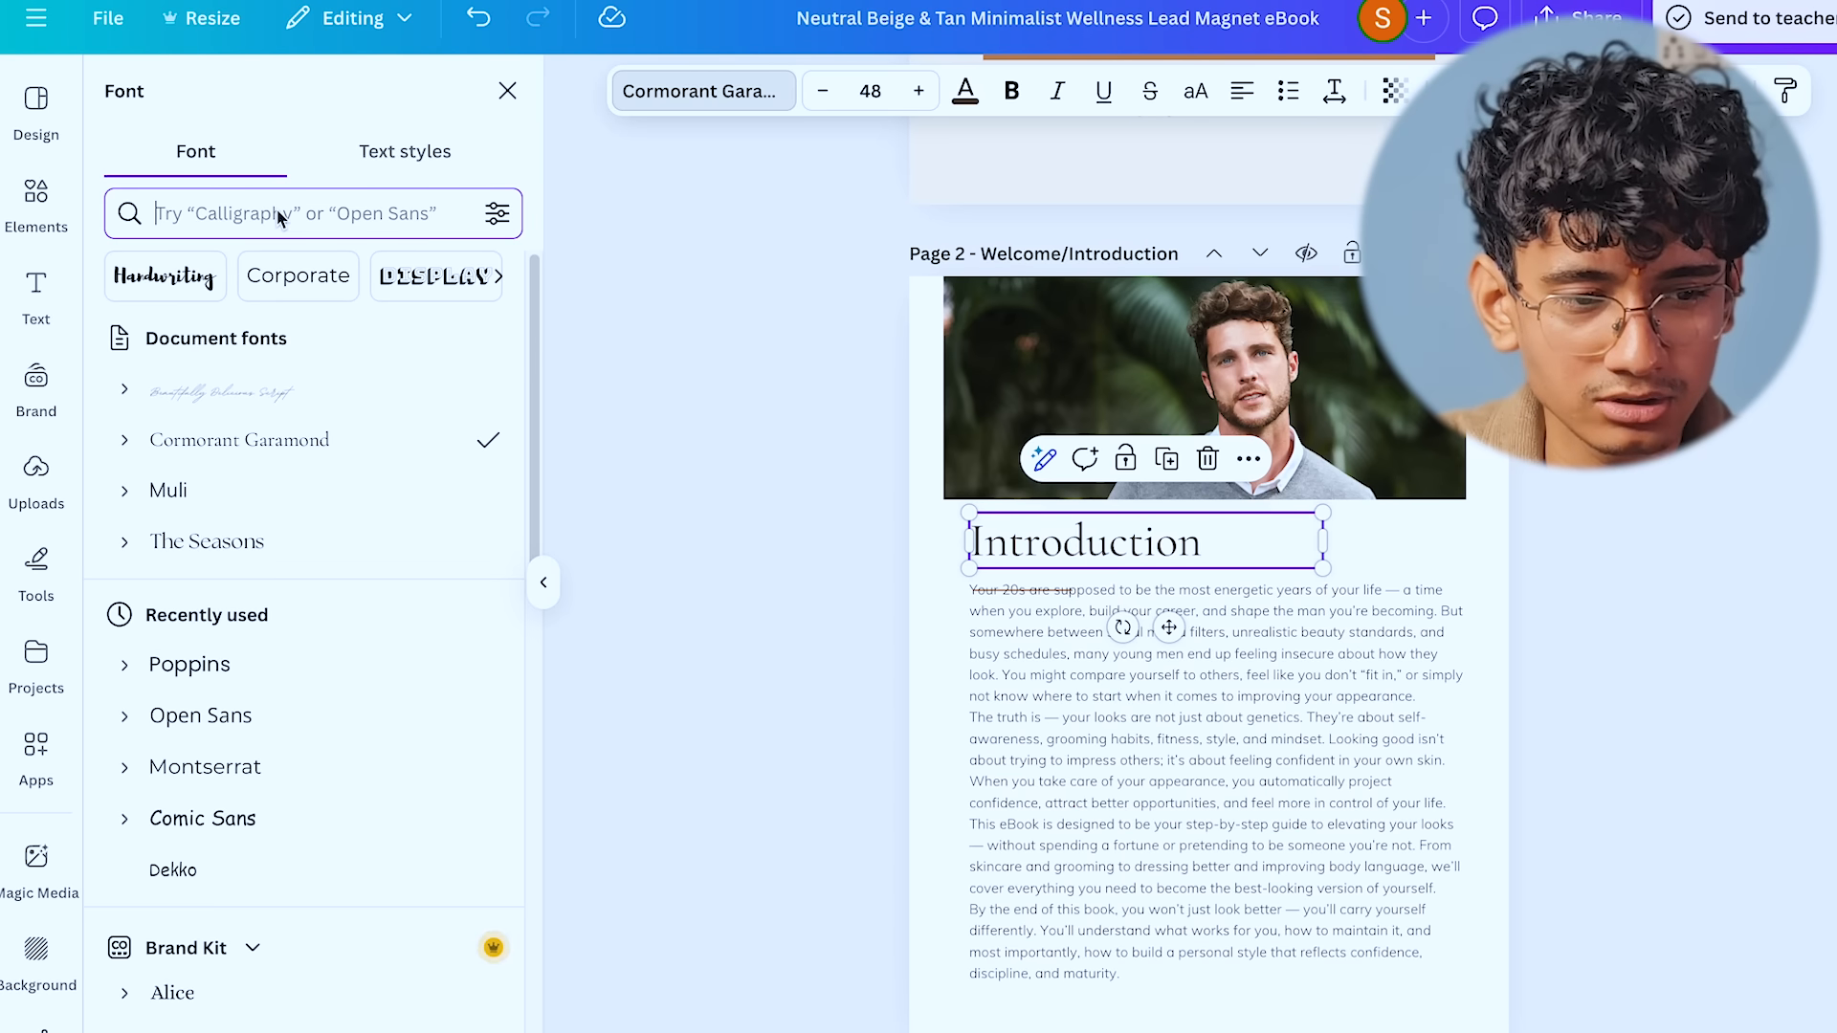
text(mont)
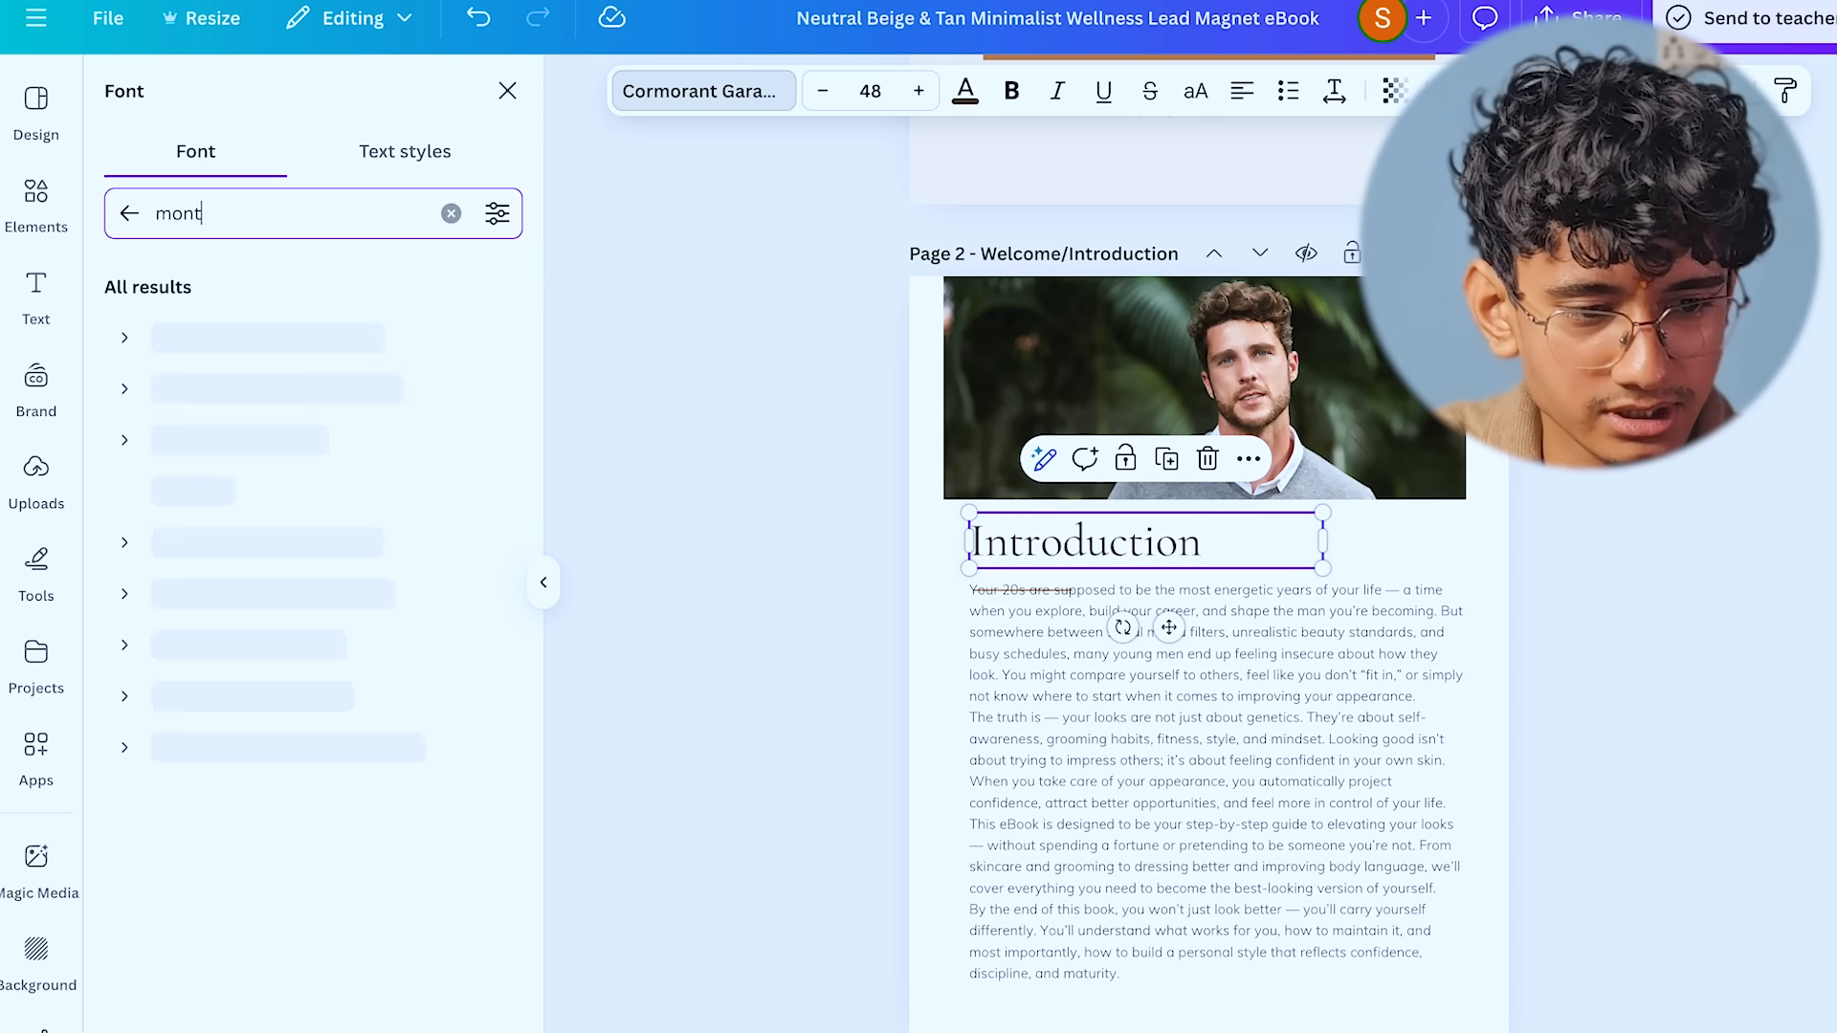
click(124, 388)
click(221, 746)
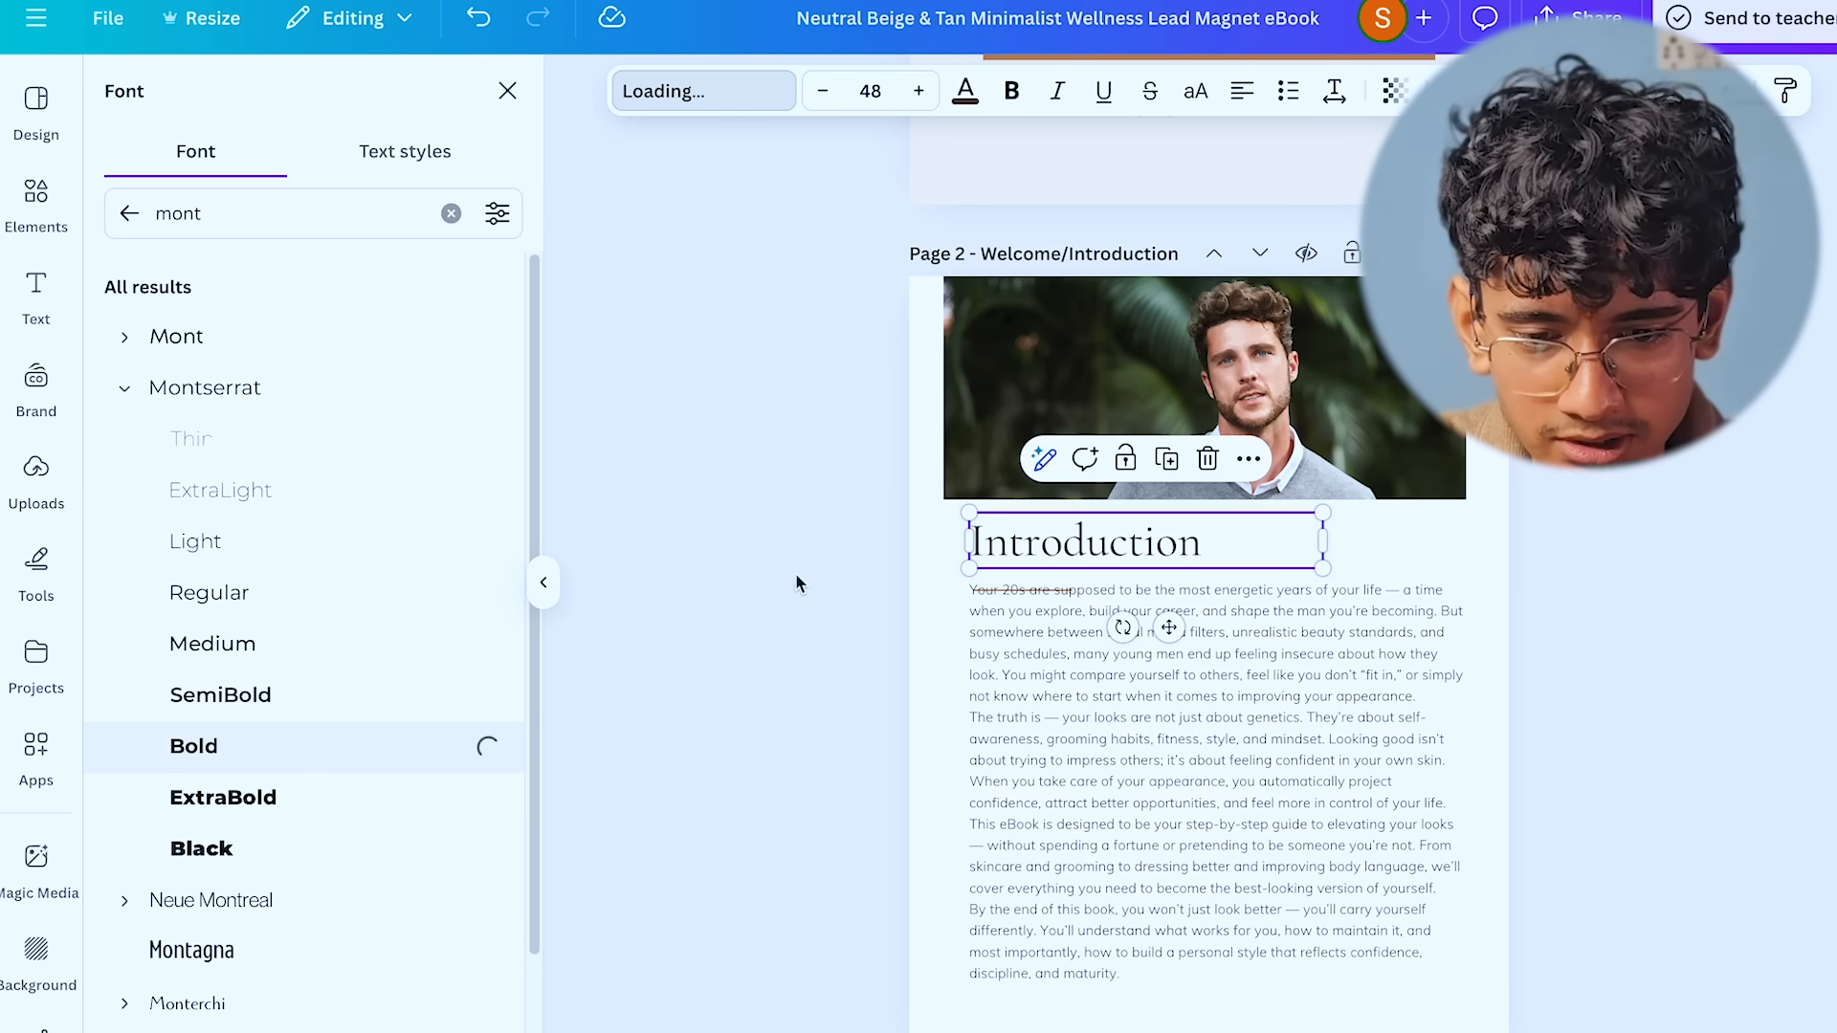
key(Escape)
- Set the introduction body text to size 15 and move it slightly up towards the heading
click(1082, 620)
drag(1082, 620, 1116, 655)
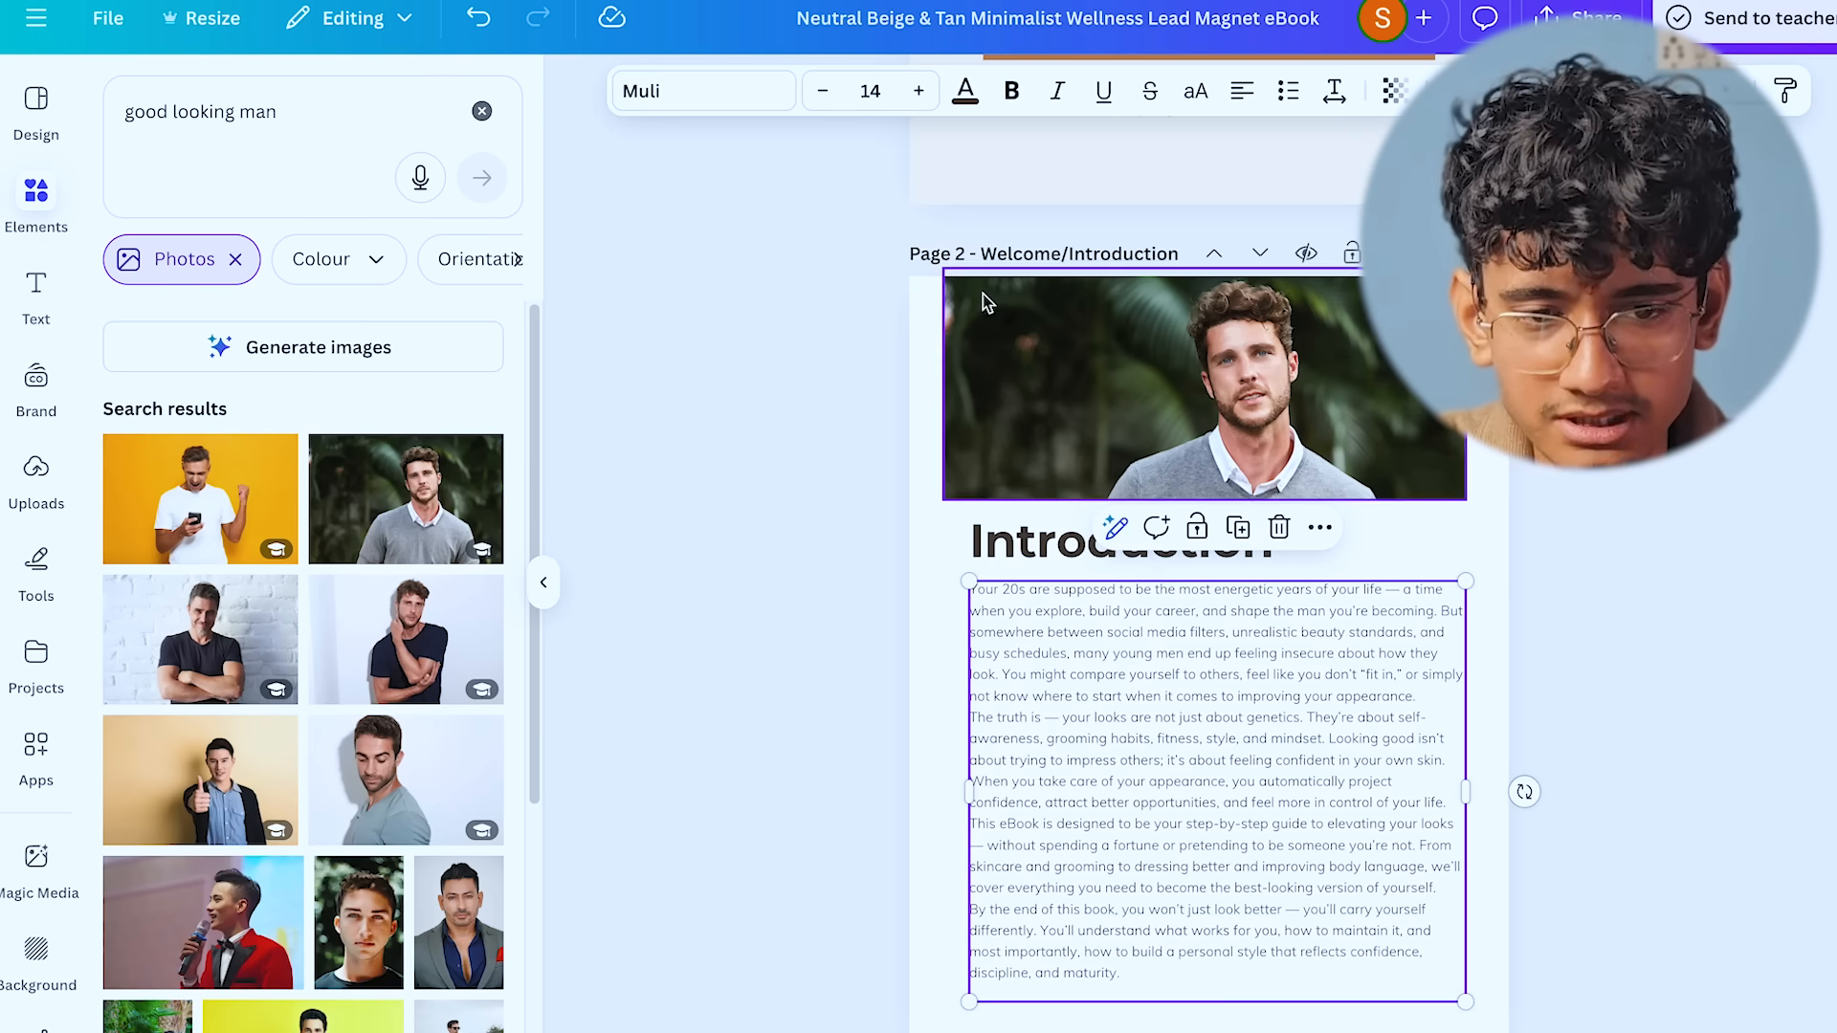
click(916, 93)
click(916, 93)
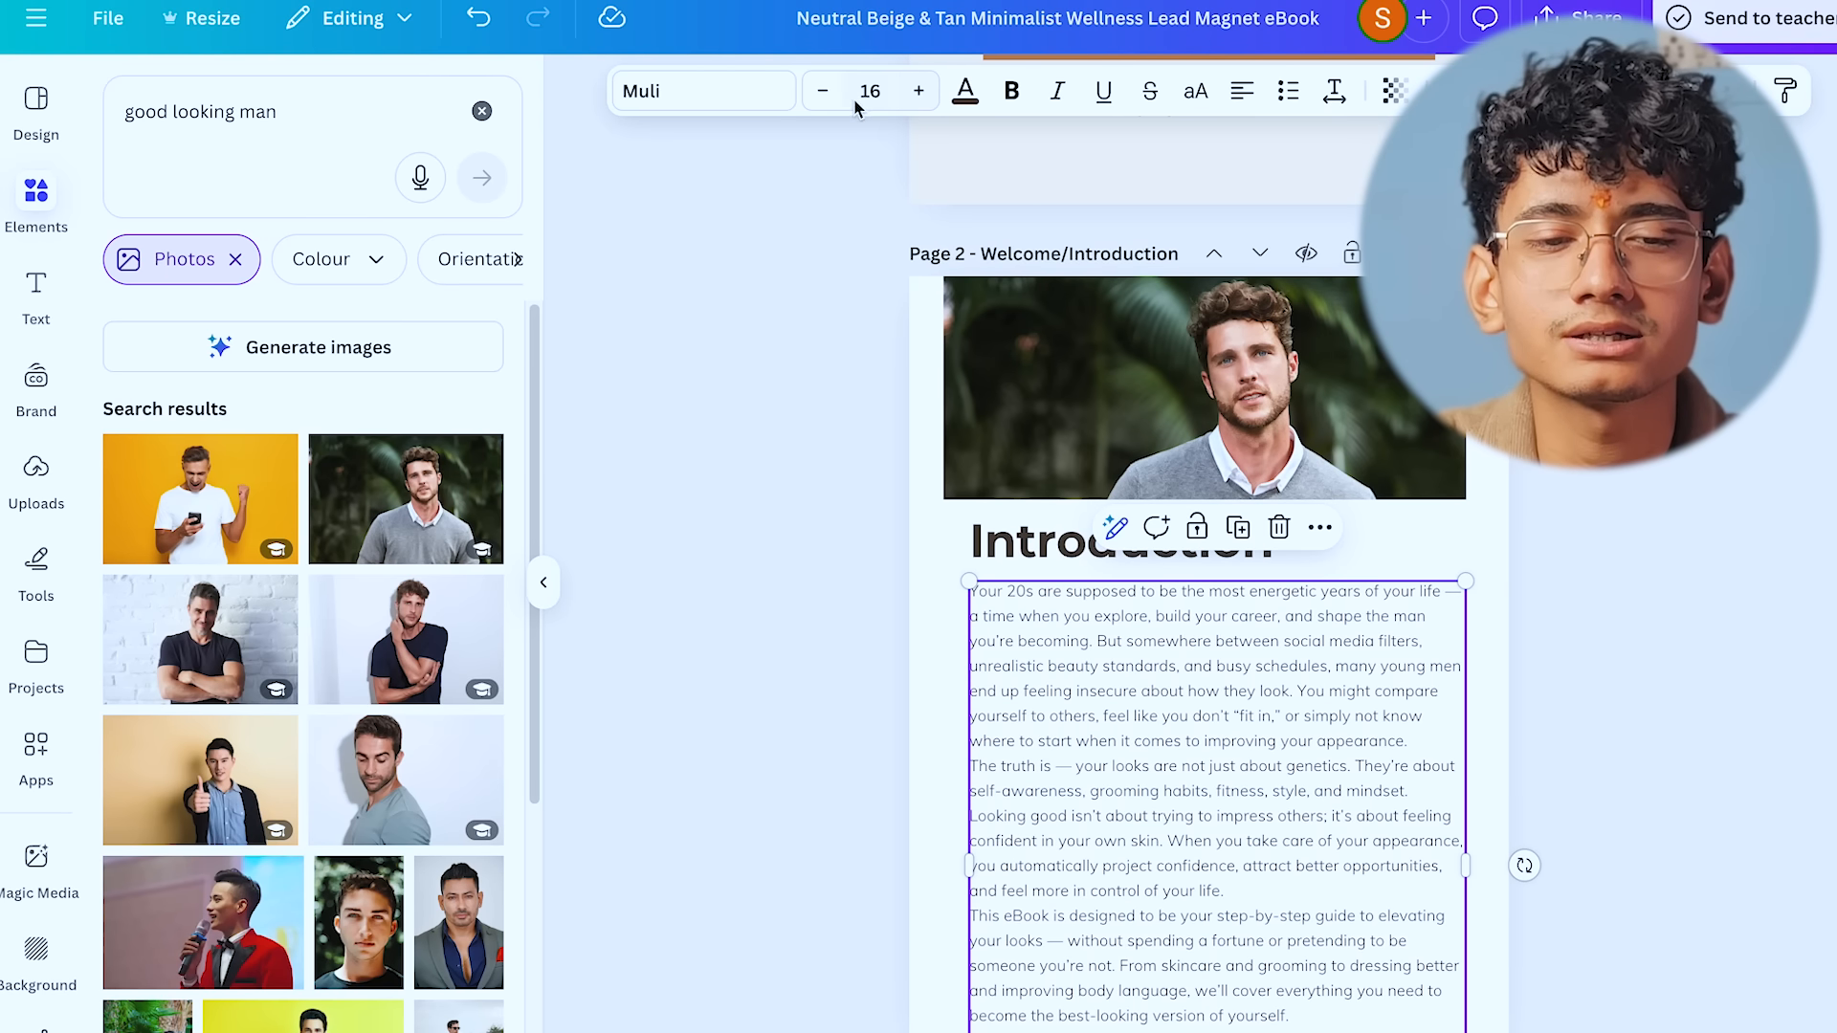
click(823, 93)
click(852, 765)
mouse_move(1145, 785)
mouse_down()
mouse_move(1140, 705)
mouse_move(1134, 761)
mouse_up()
scroll(1534, 767, down, 1)
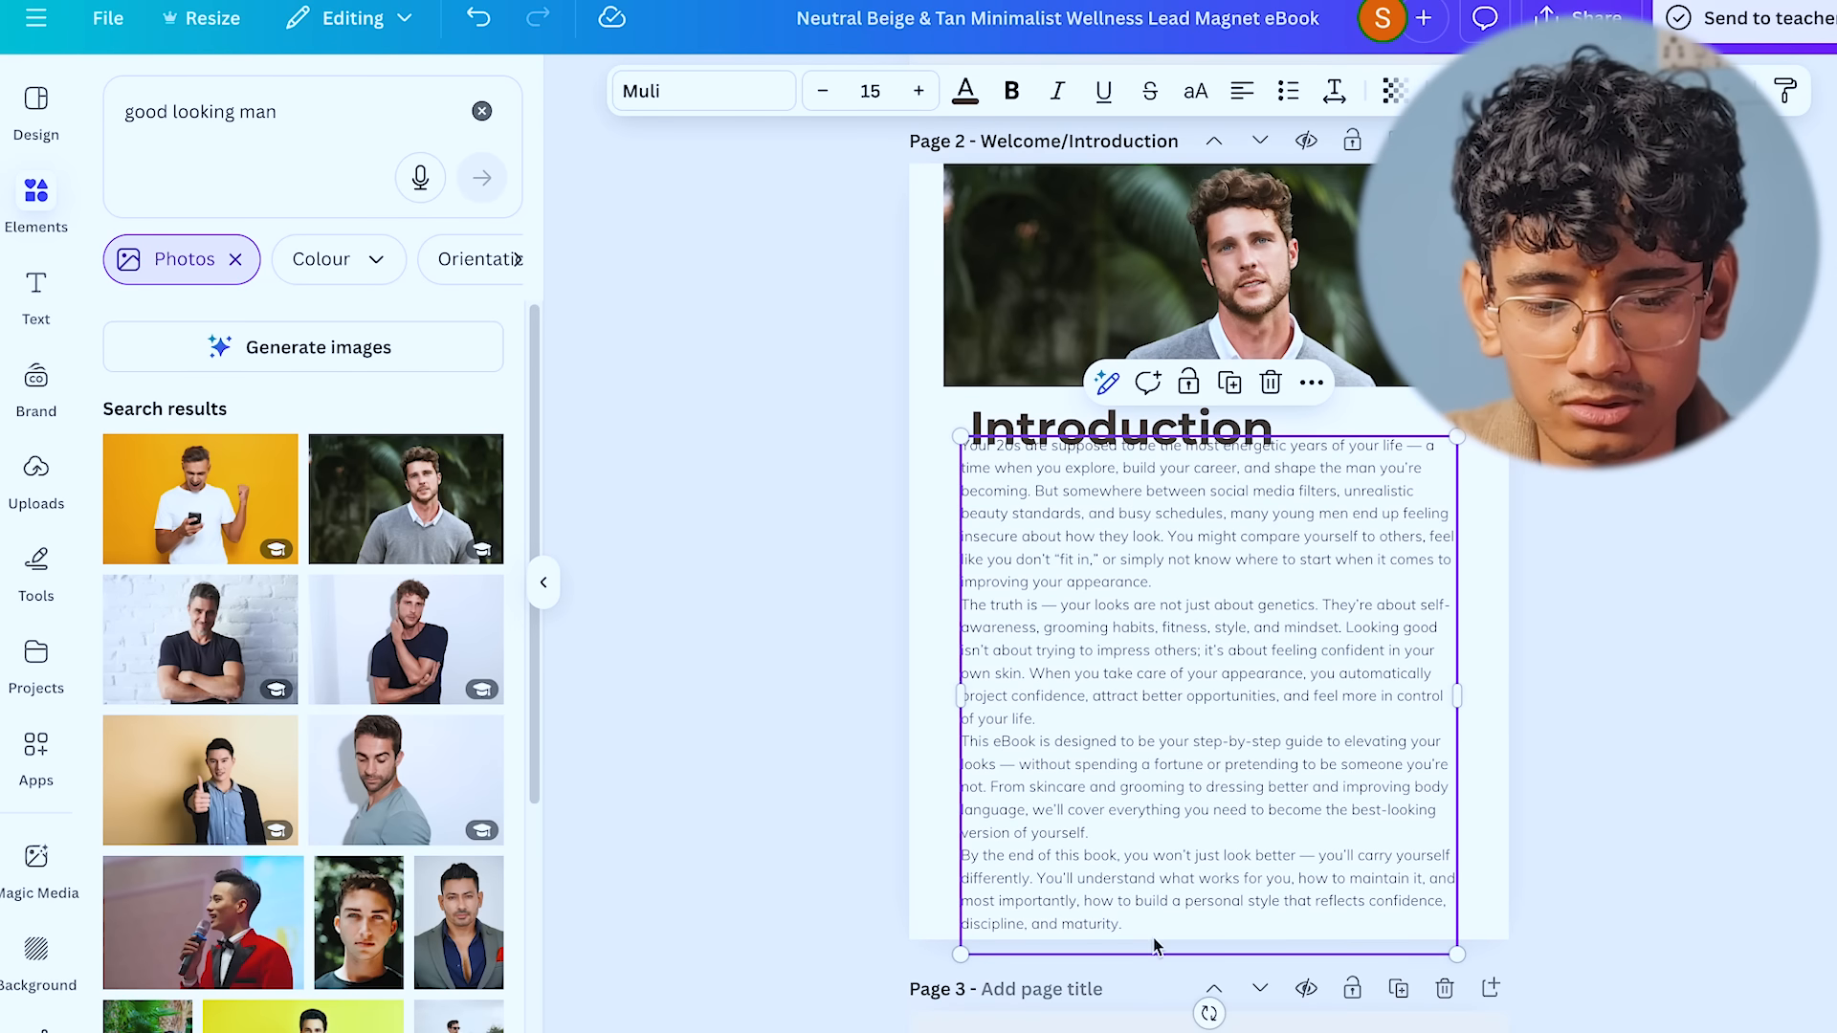
- Delete the last paragraph of the introduction text, the one starting "By the end of this book"
drag(1123, 924, 968, 858)
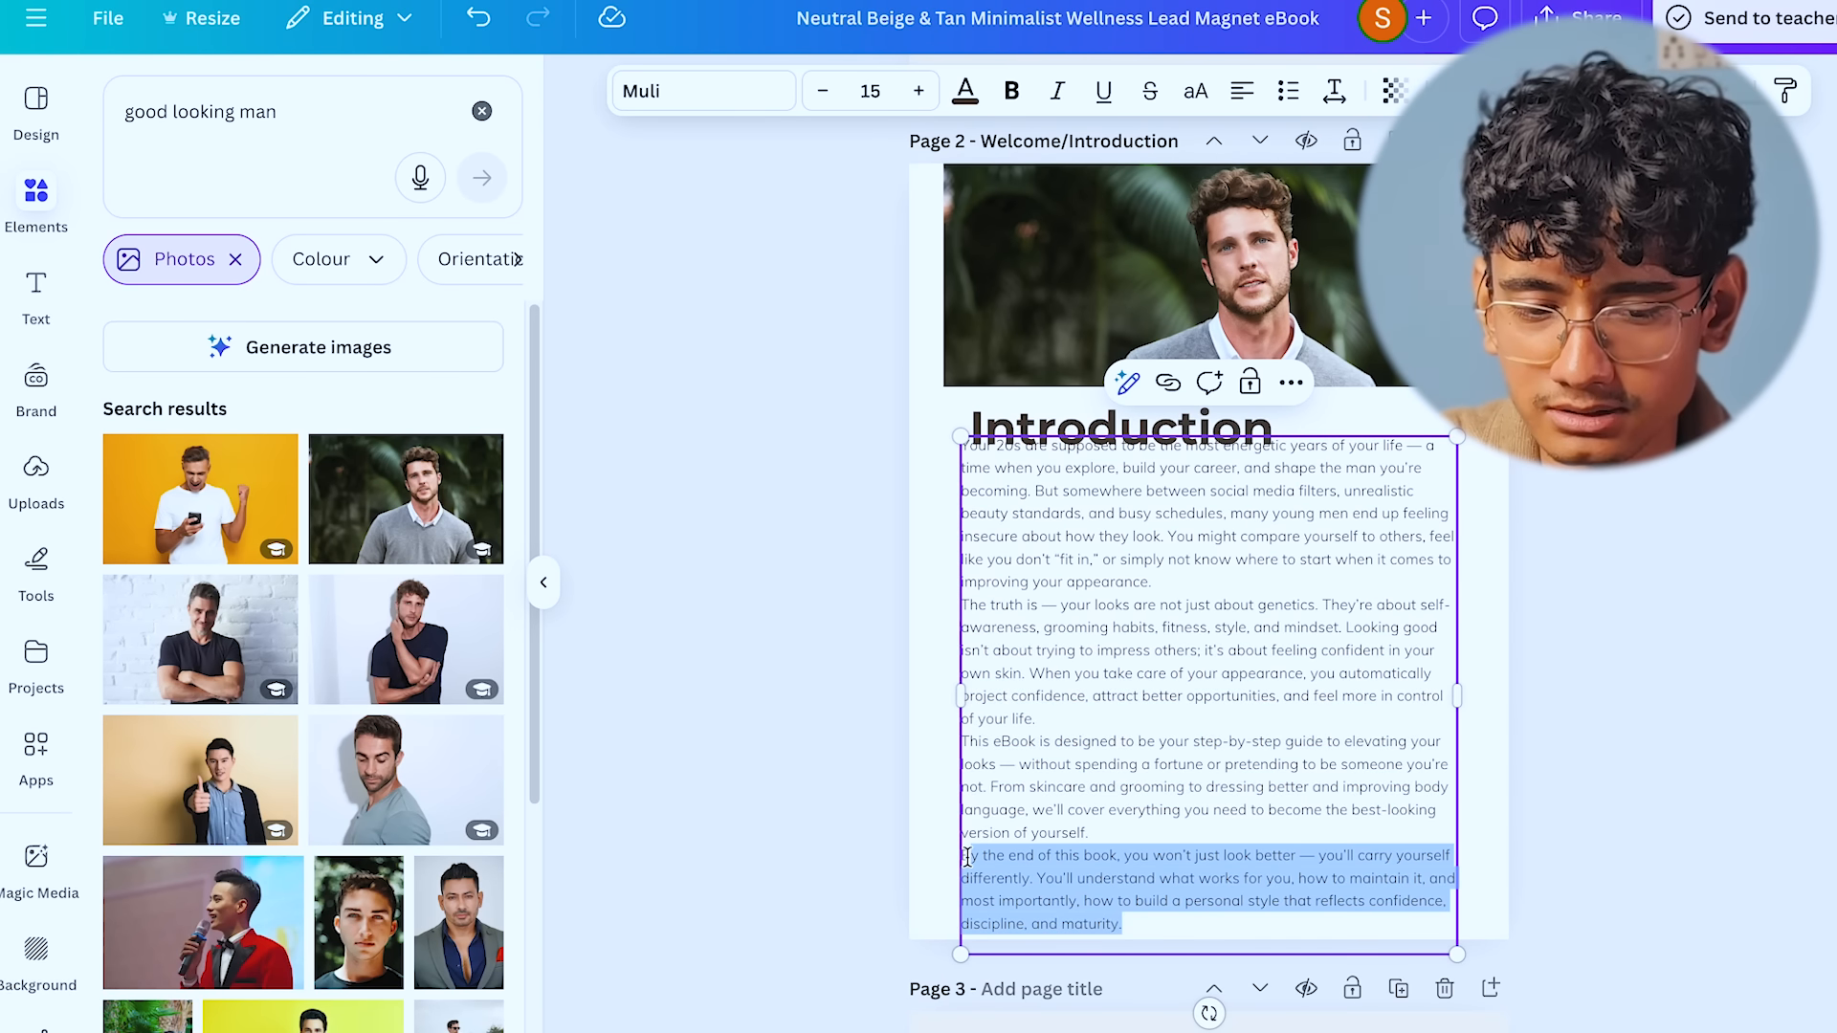
key(BackSpace)
click(789, 861)
- Add a blank page after the introduction page and place the remaining text, including "By the end of this book", on it
scroll(789, 862, down, 5)
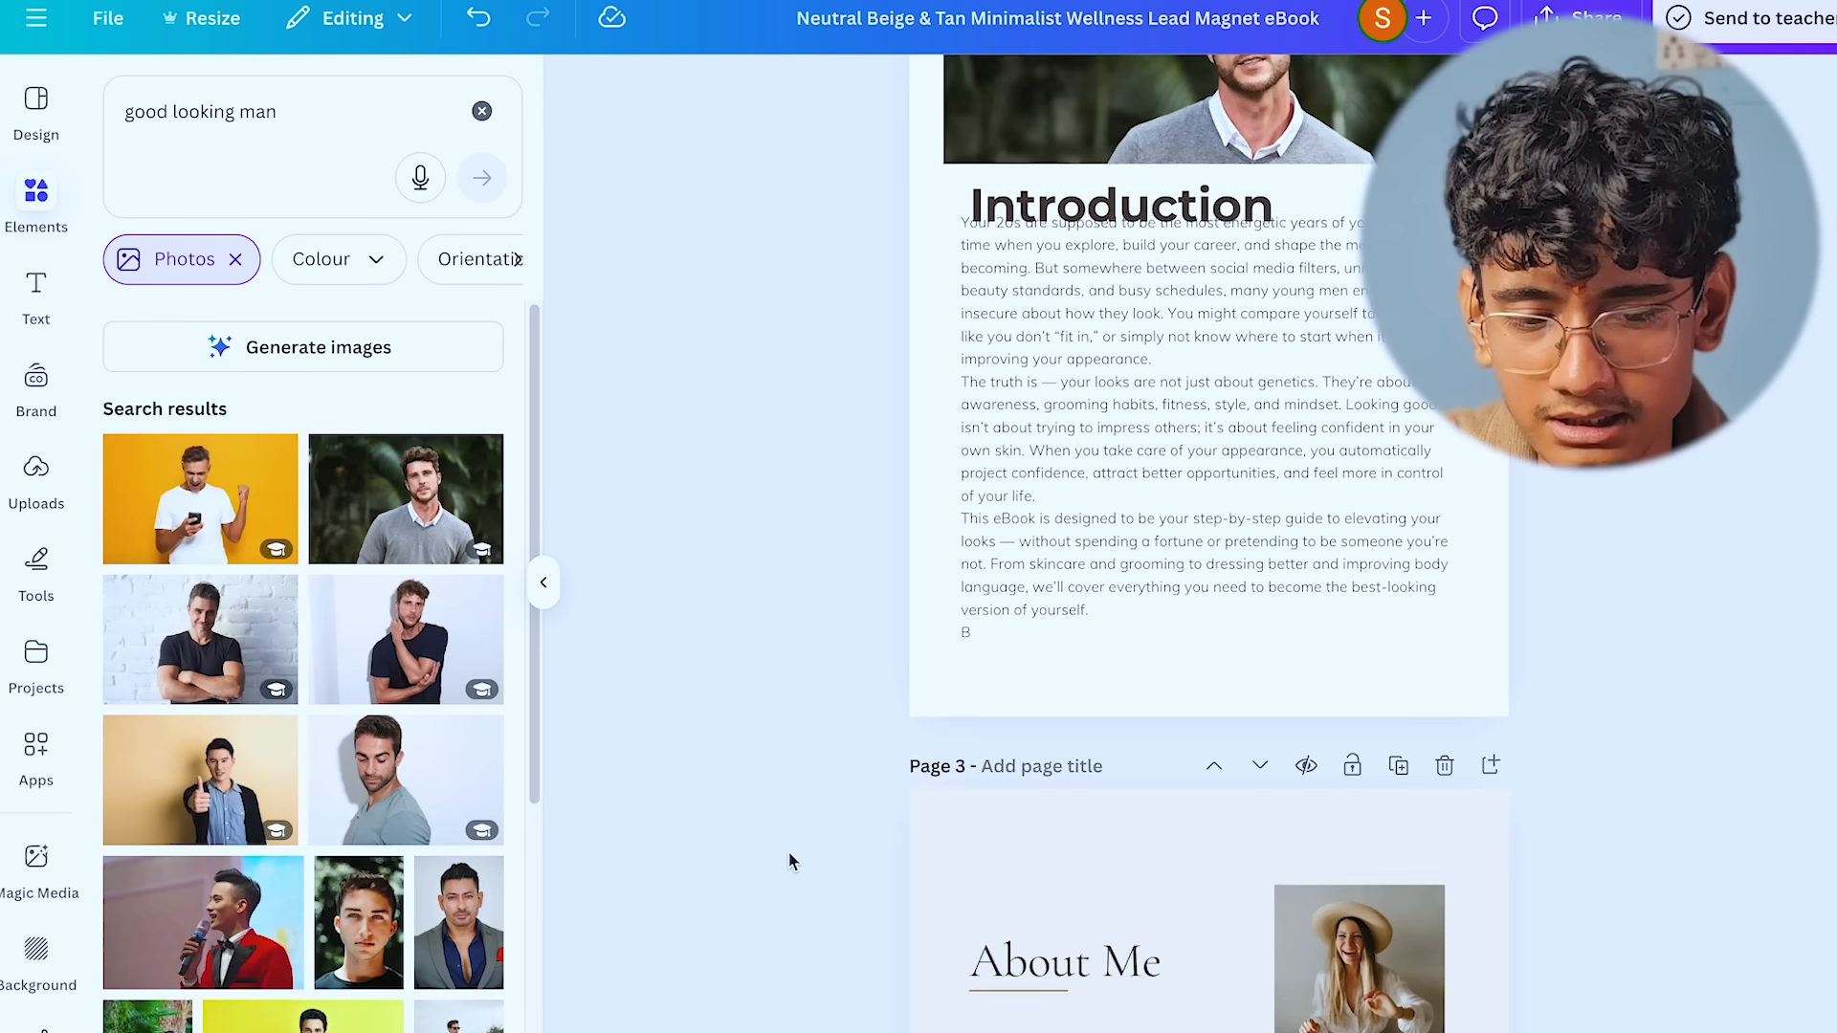
scroll(1177, 524, up, 3)
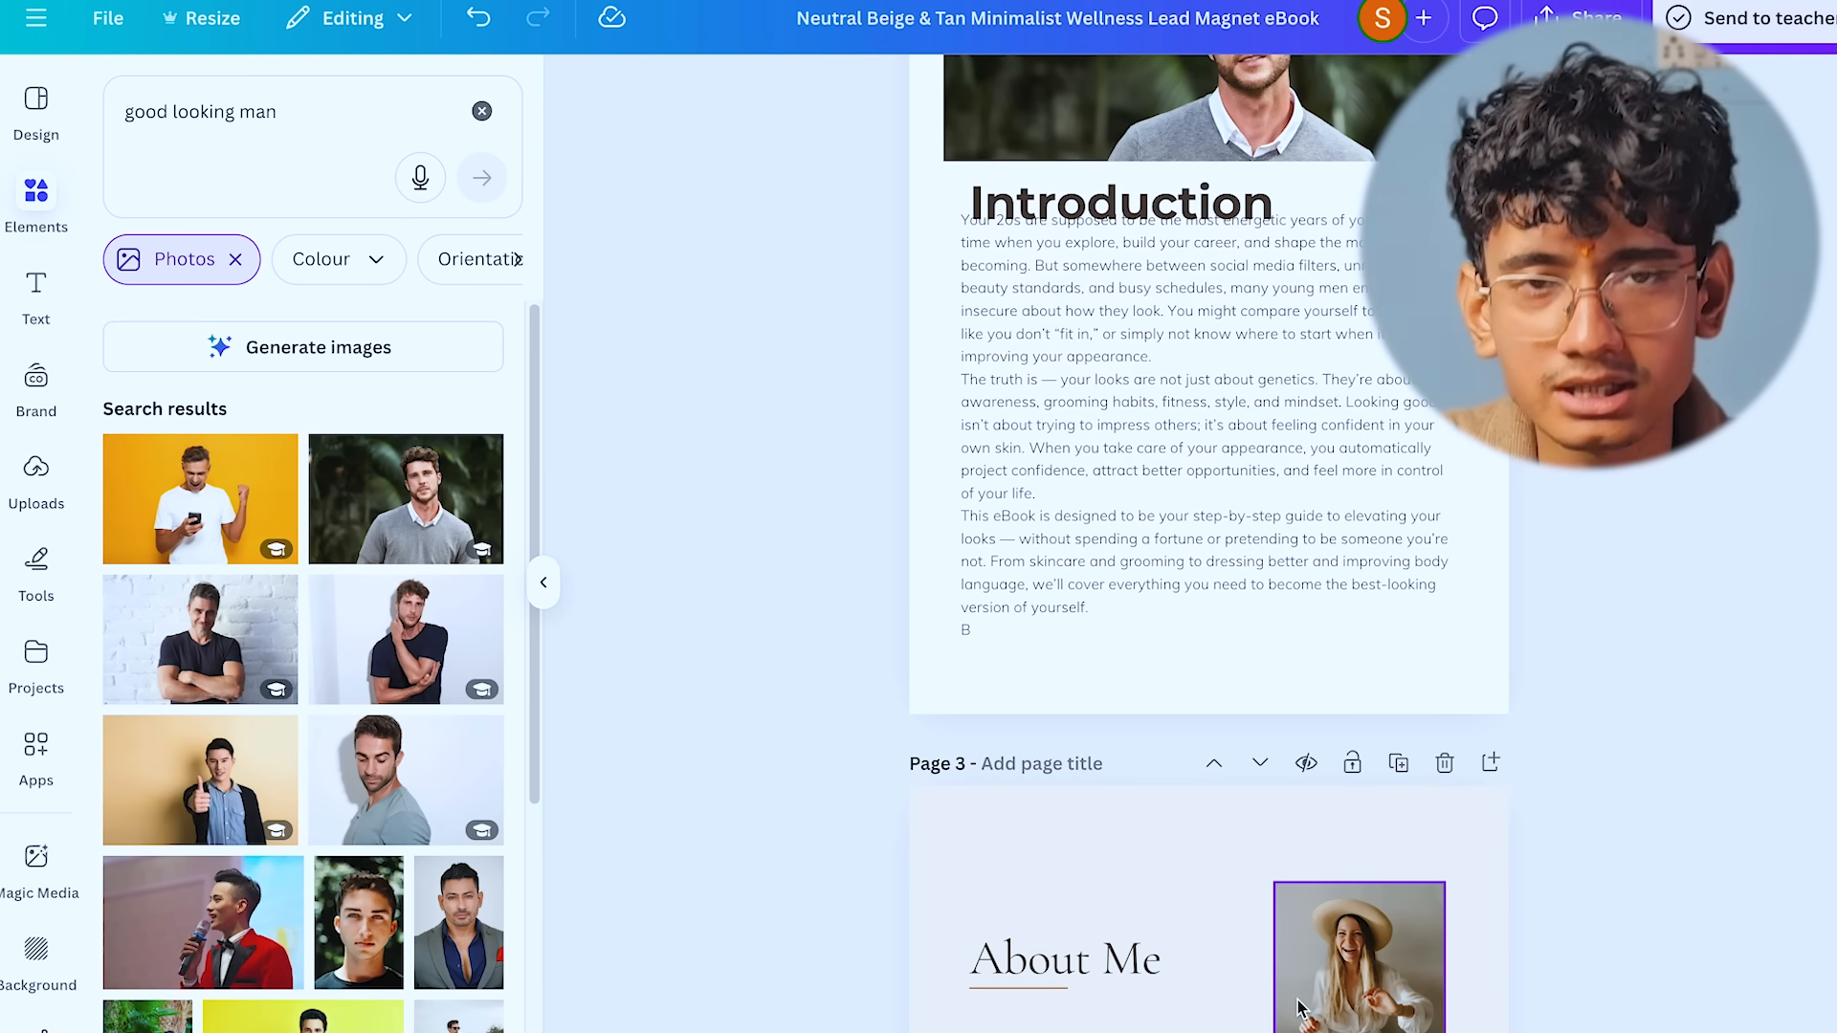
scroll(1484, 497, up, 3)
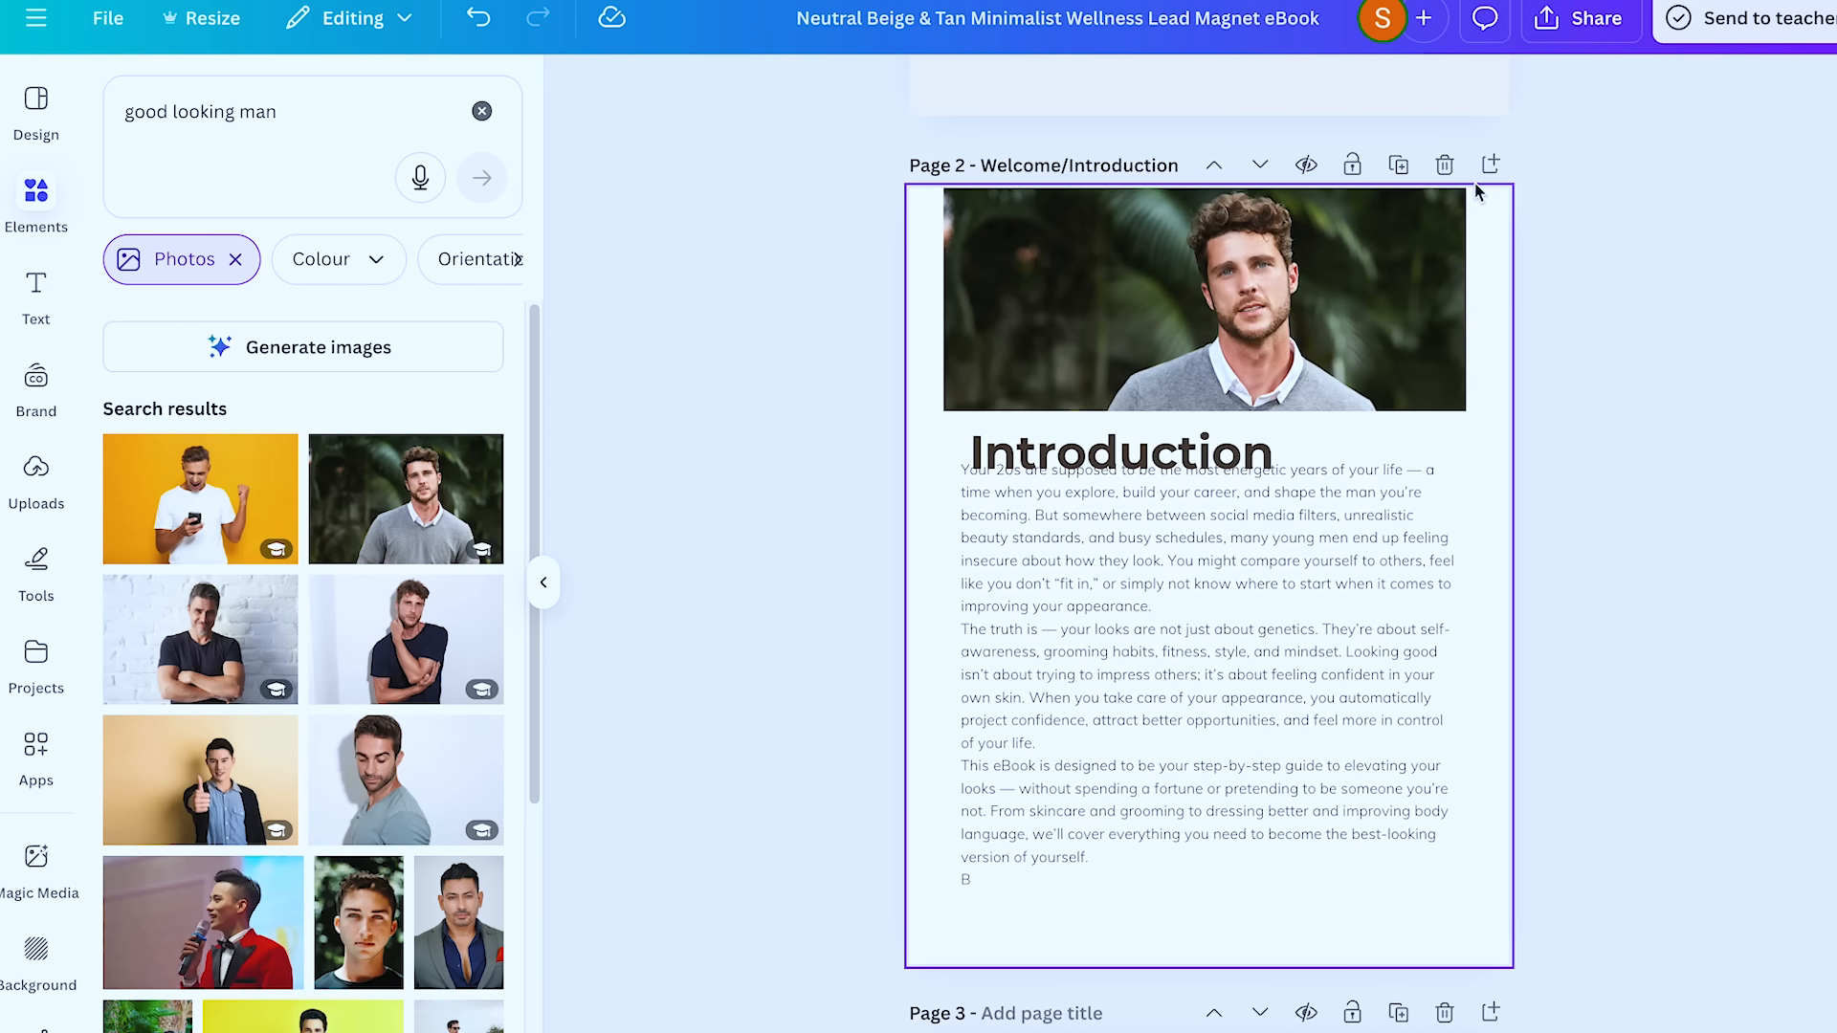
click(1493, 164)
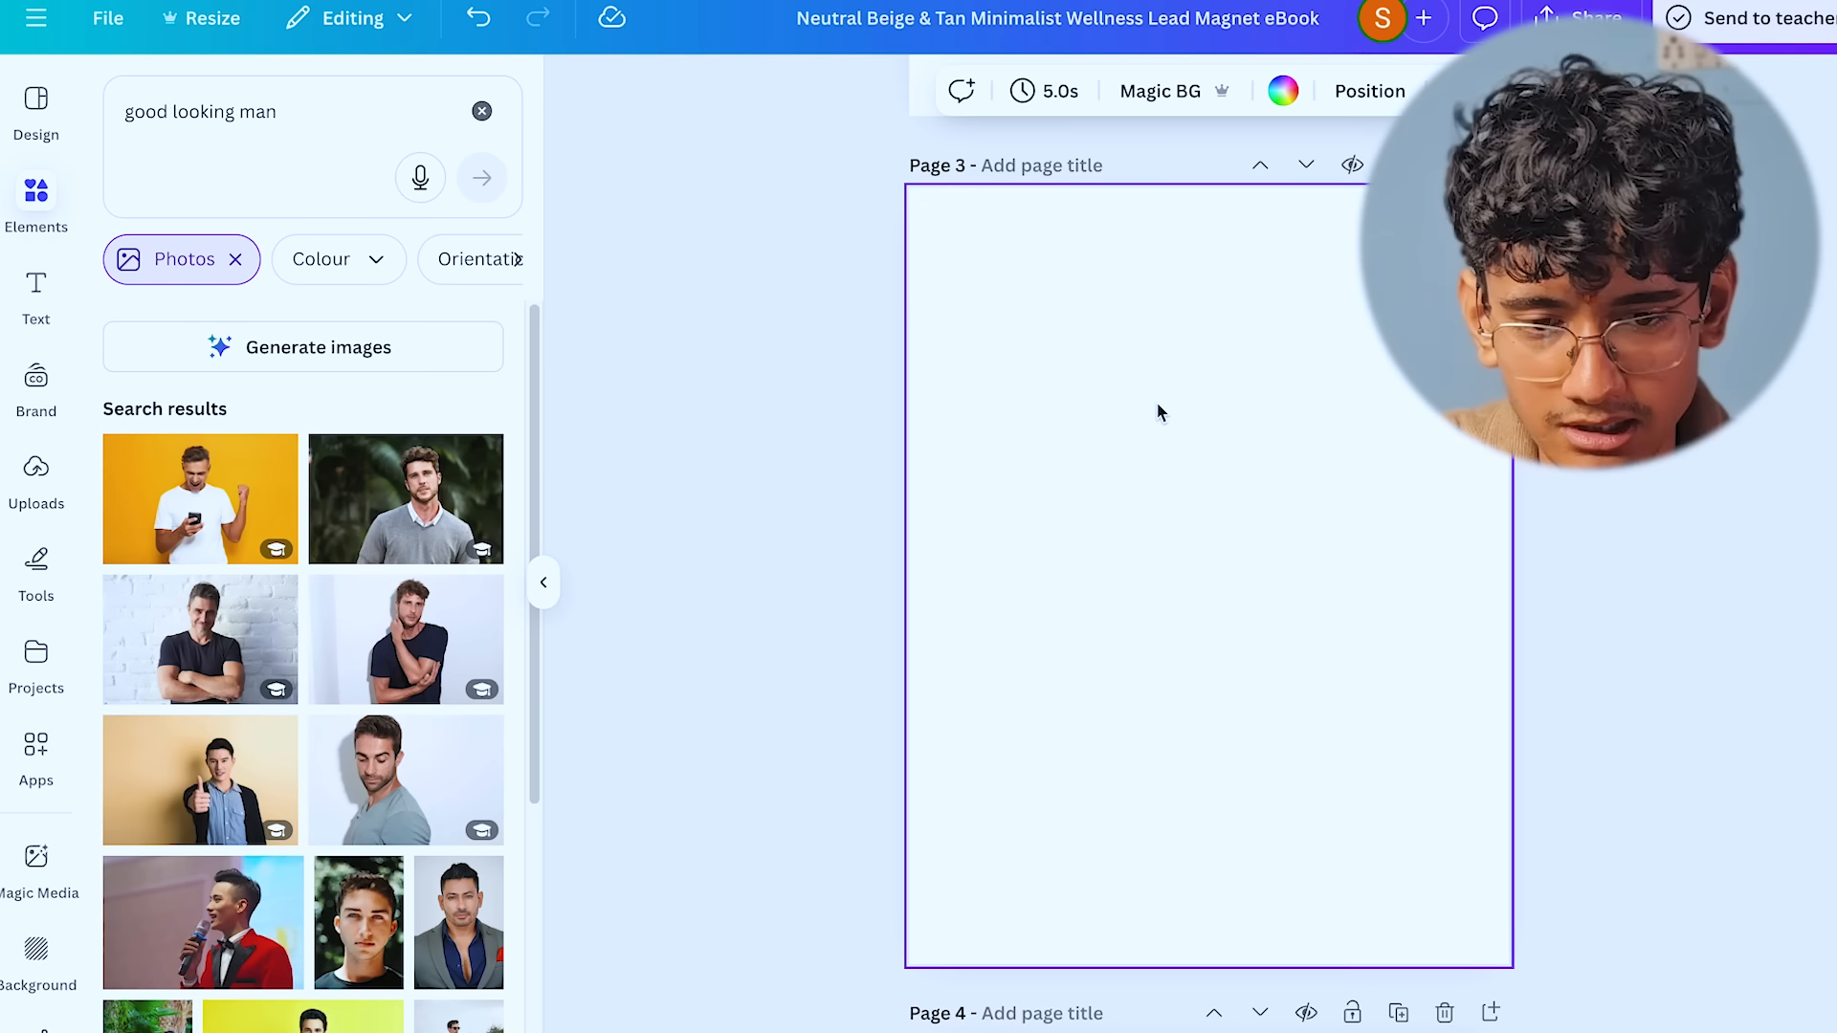
text(By the end of this book, you won't just look better — you'll carry yourself differently. You'll understand what works for you, how to maintain it, and most importantly, how to build a personal style that reflects confidence, discipline and maturity.)
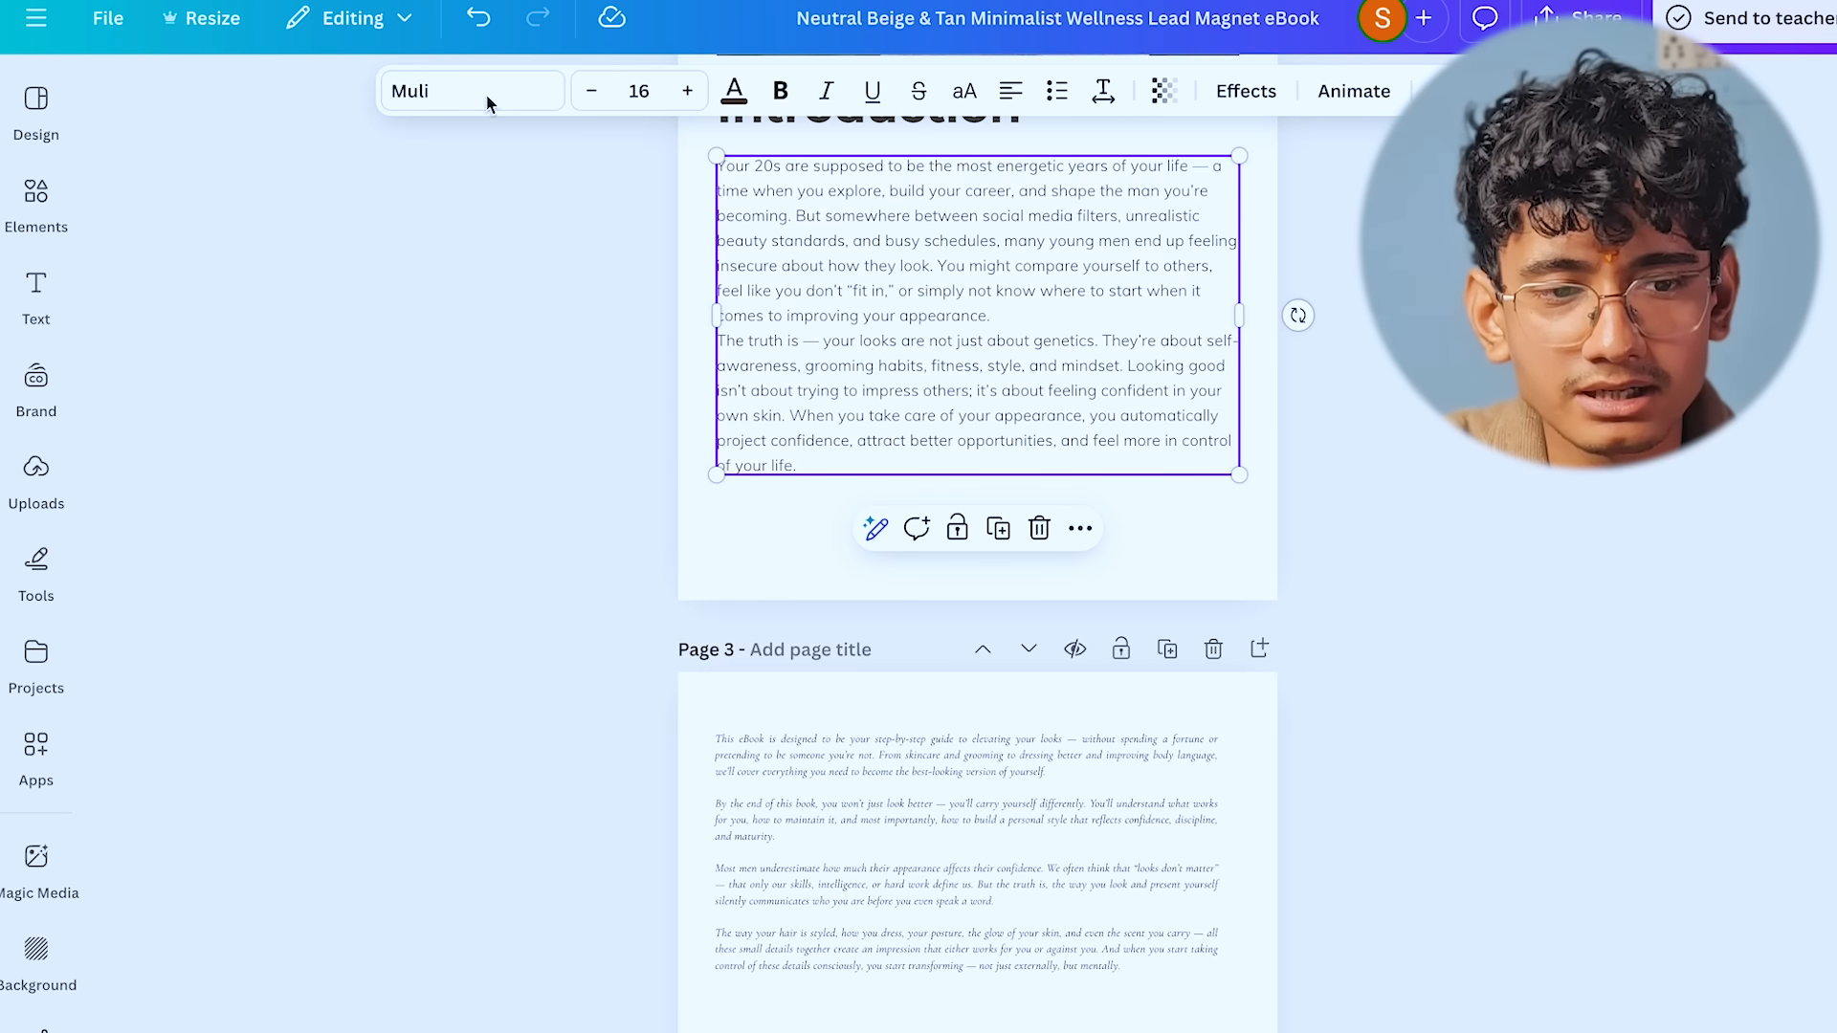
- Change the font of page 3's text block to Muli to match the introduction text
click(847, 777)
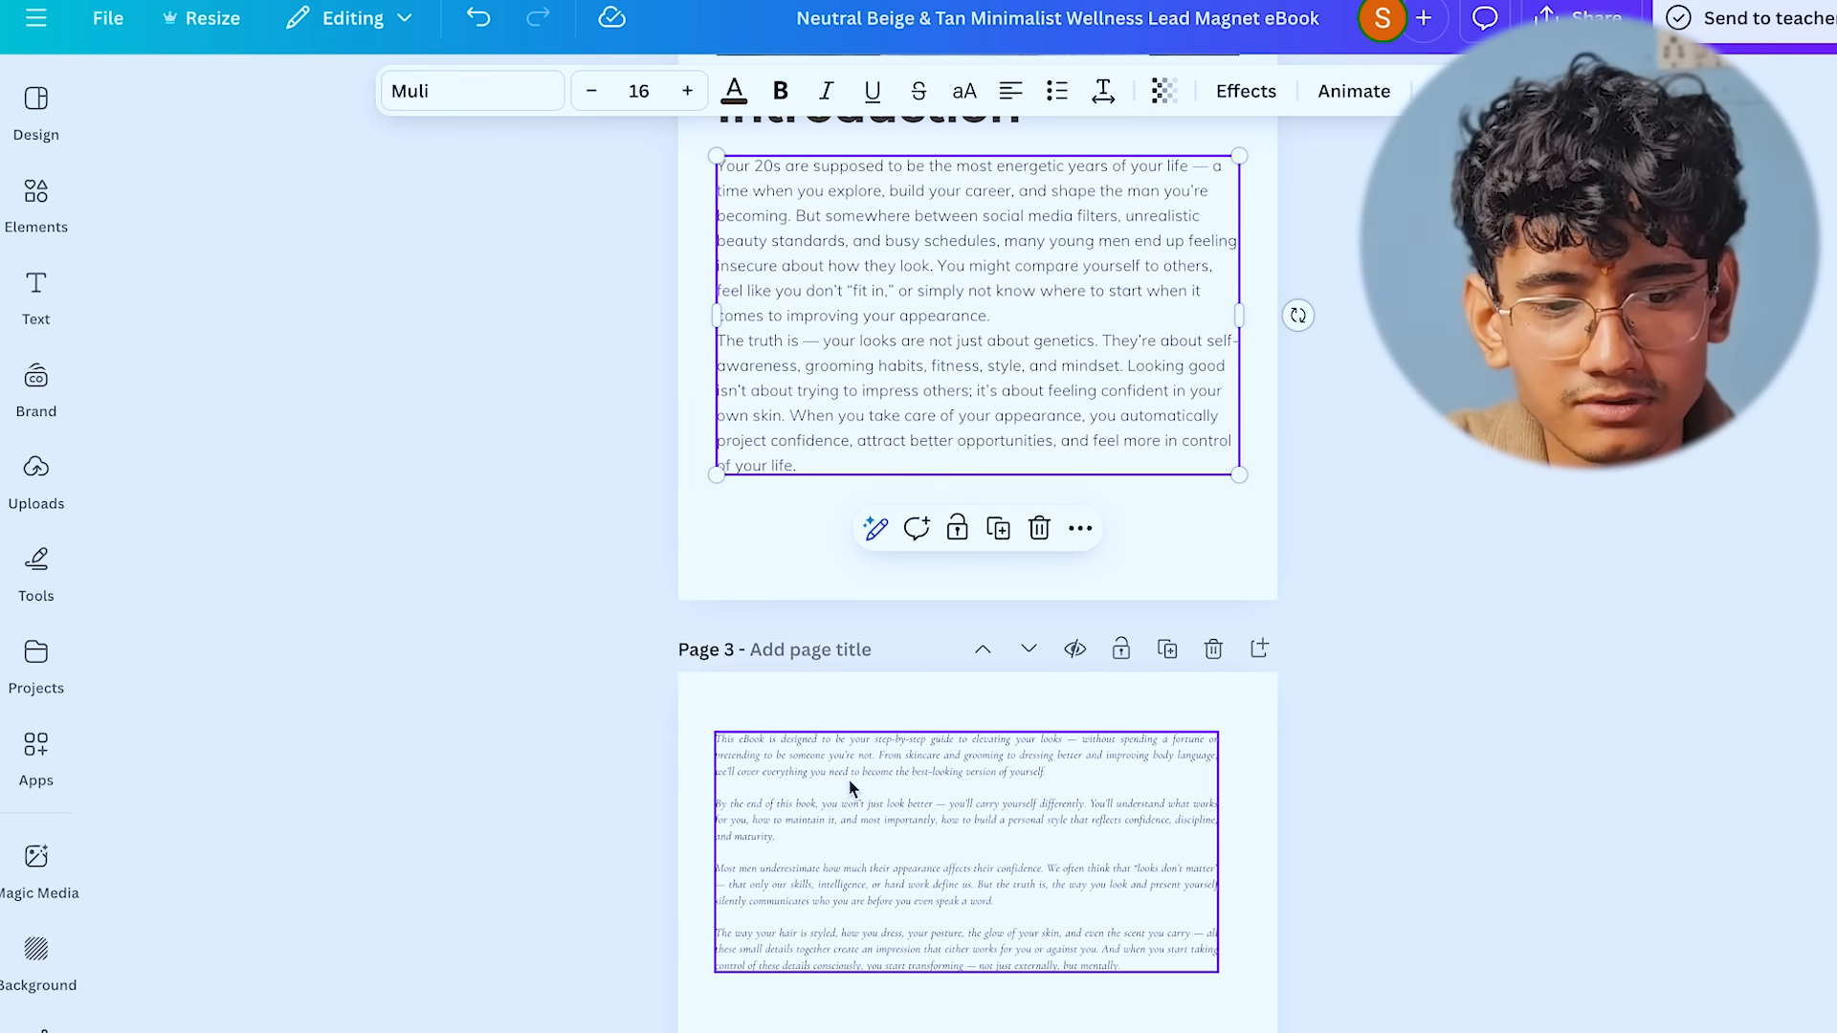
click(886, 374)
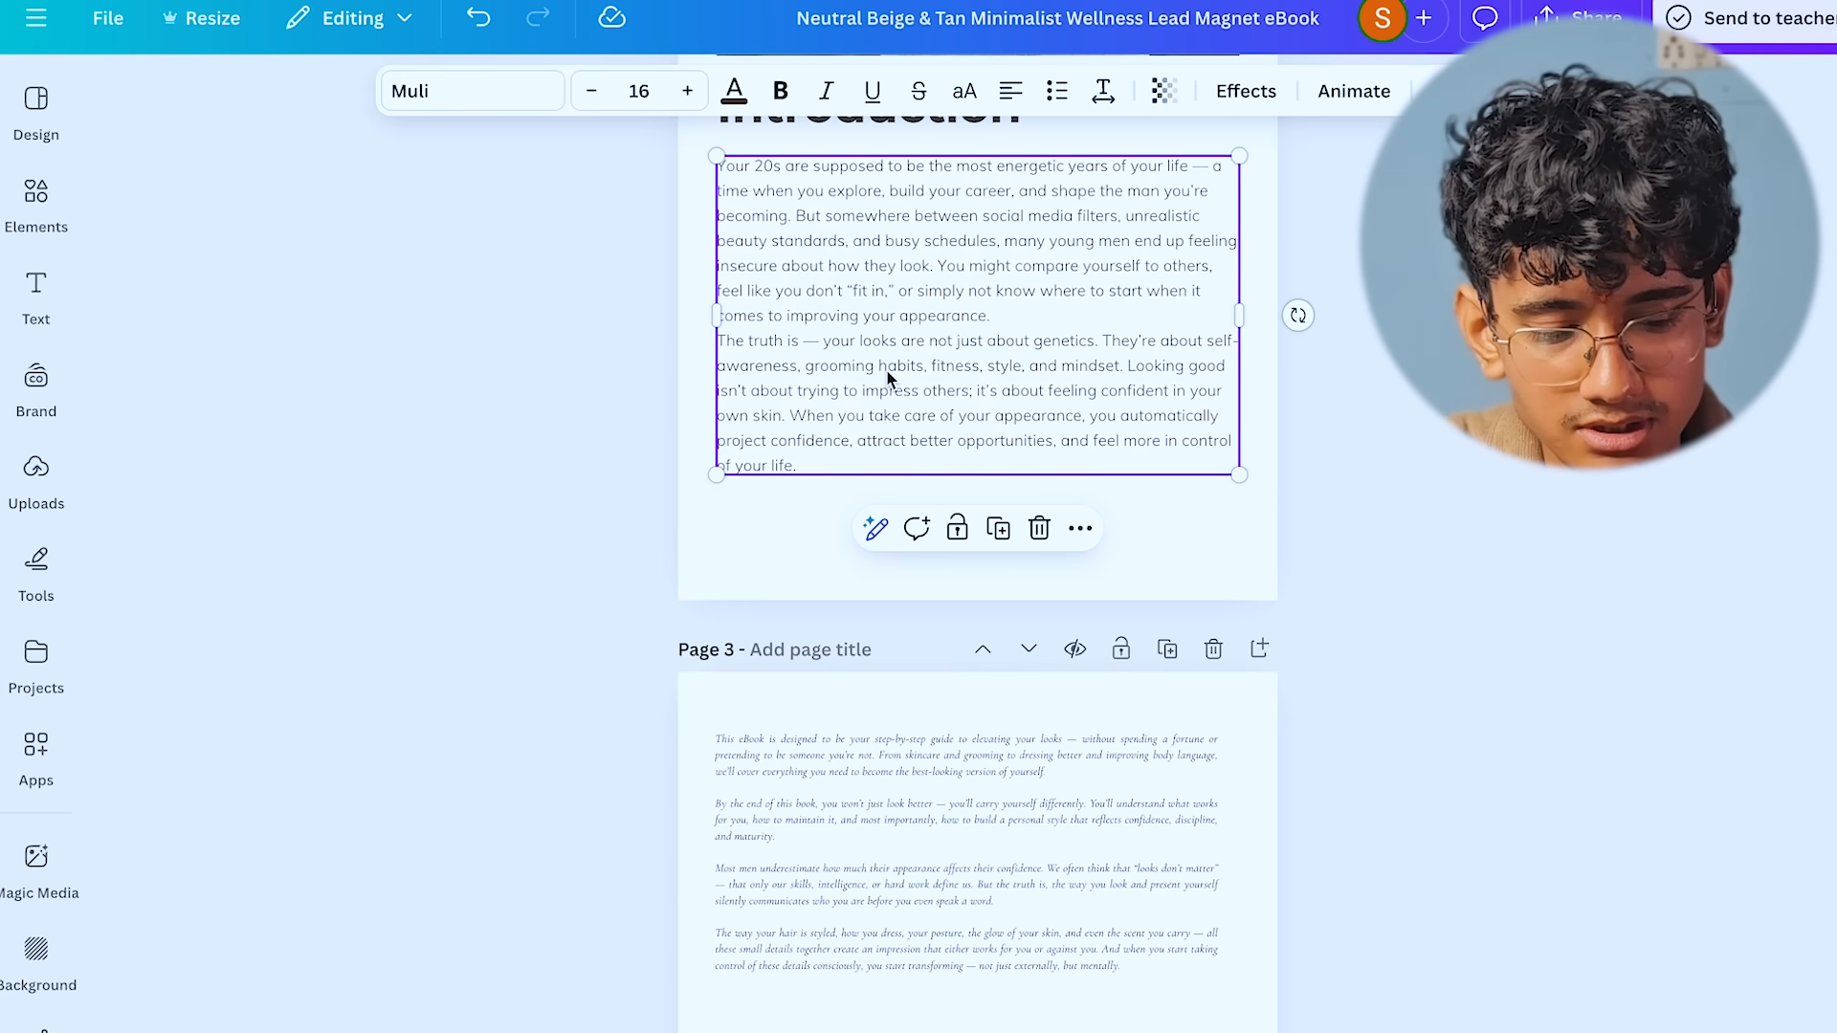
click(892, 820)
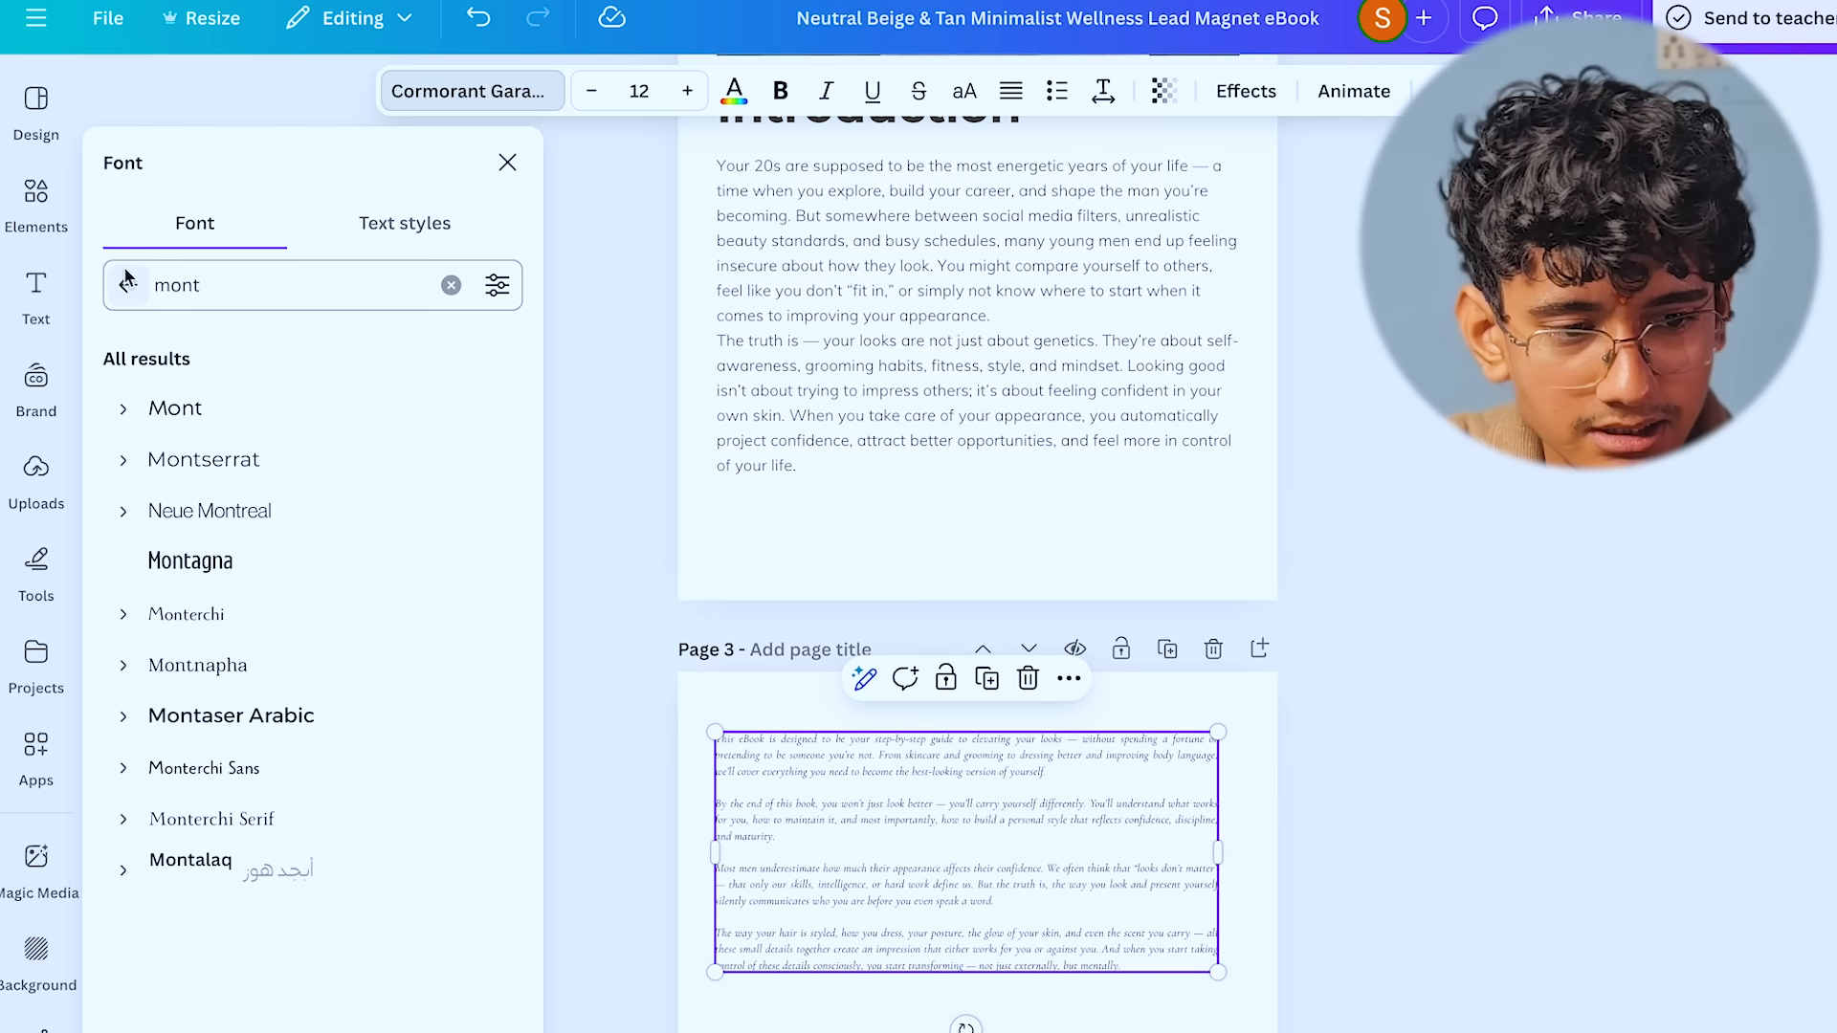
click(126, 279)
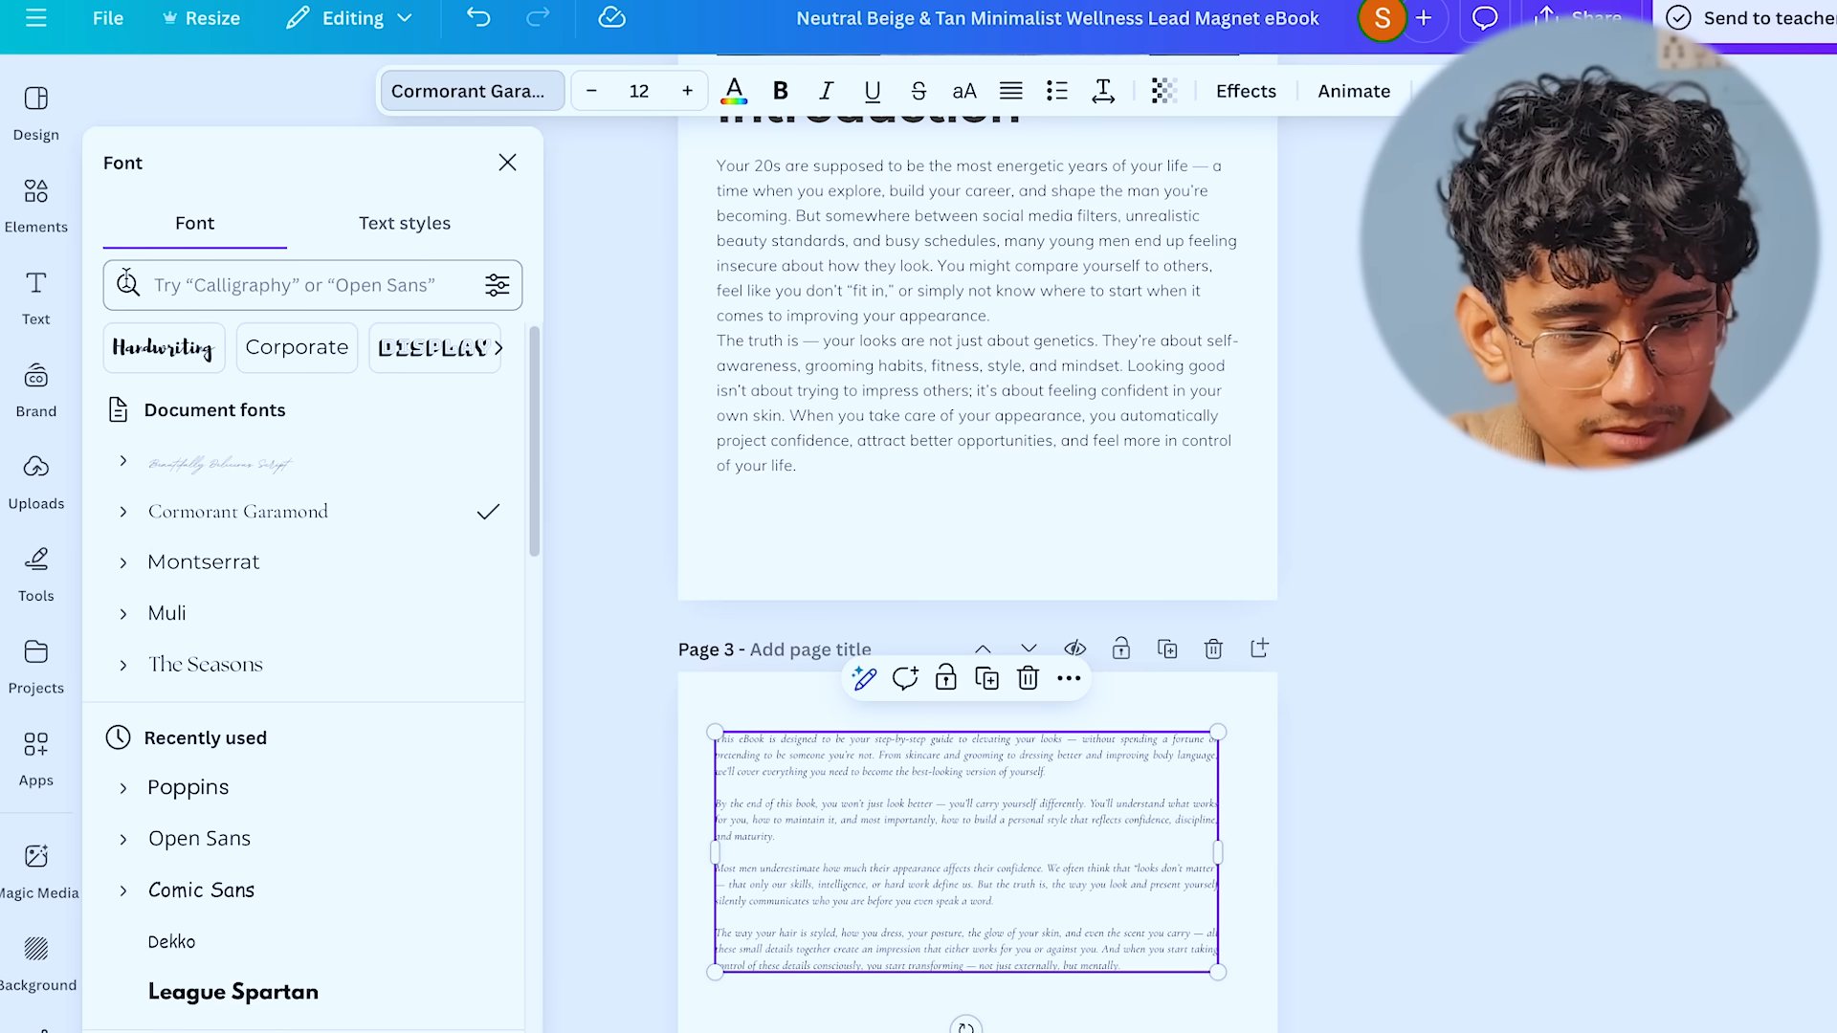
click(240, 612)
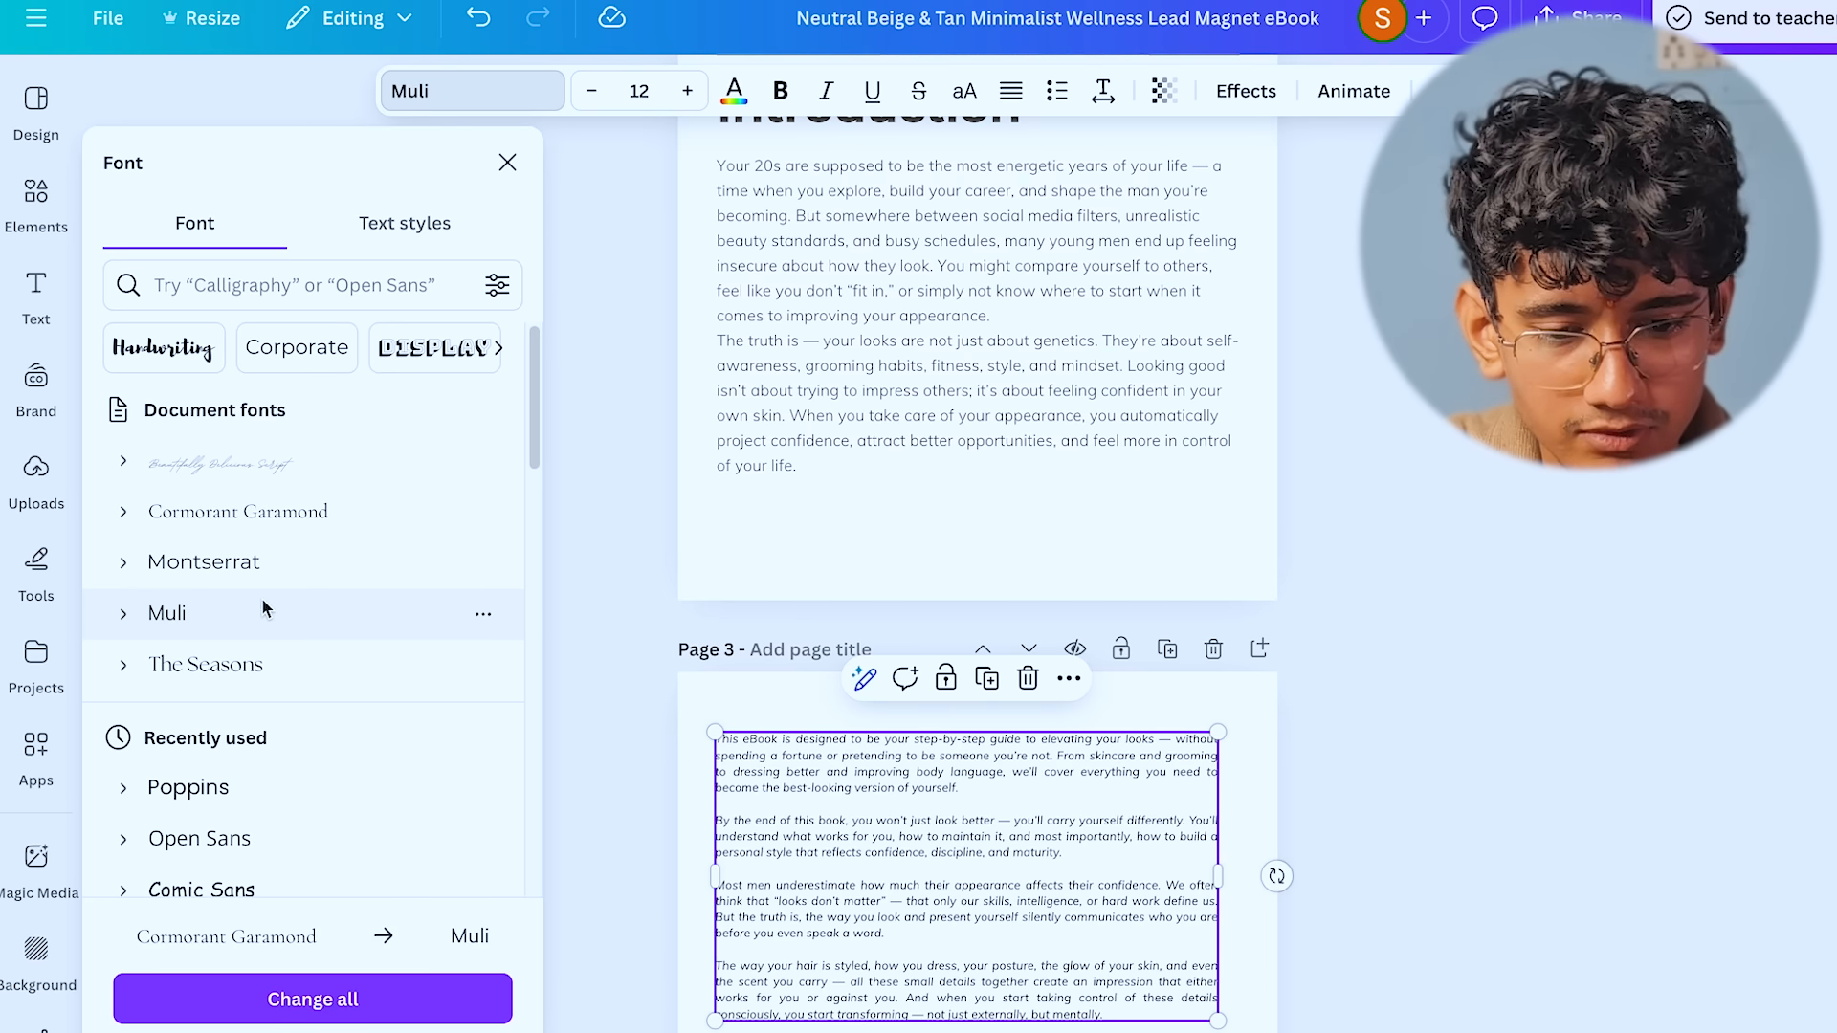
key(Escape)
- Set page 3's text to size 16, matching the size of the introduction text on page 2
scroll(1072, 373, down, 1)
scroll(1018, 328, up, 1)
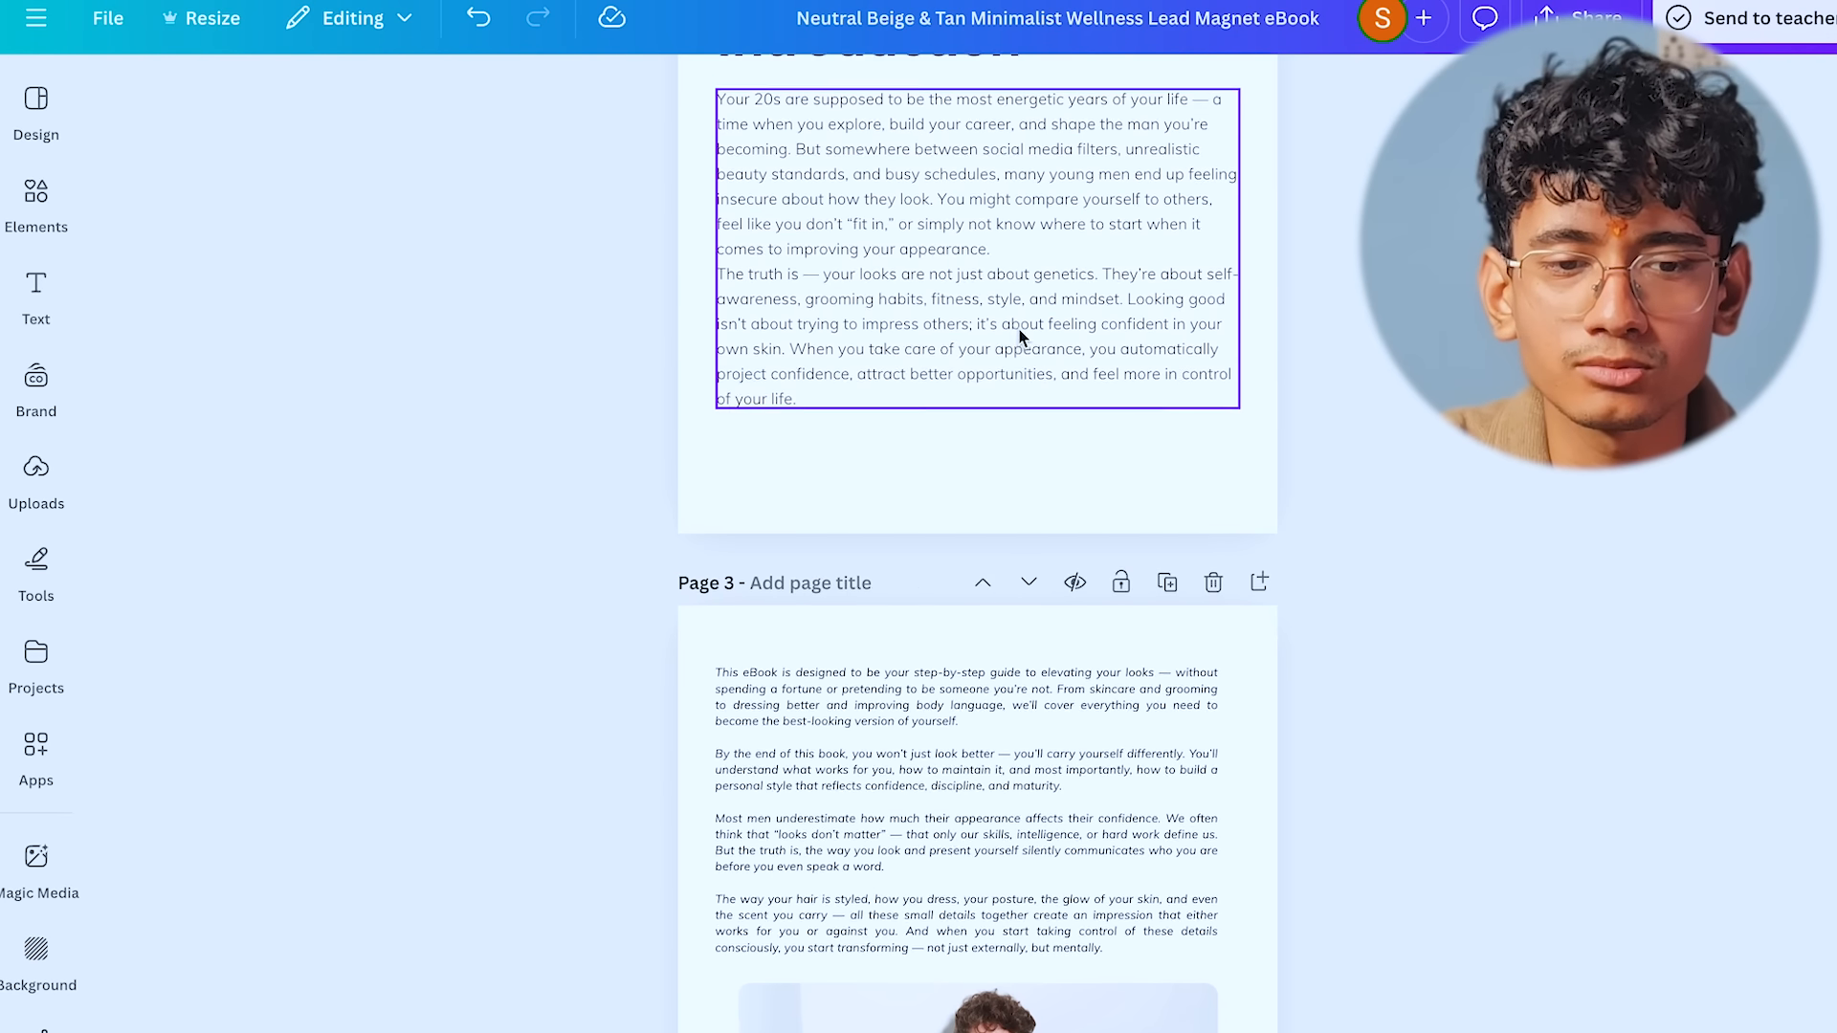
scroll(945, 277, down, 2)
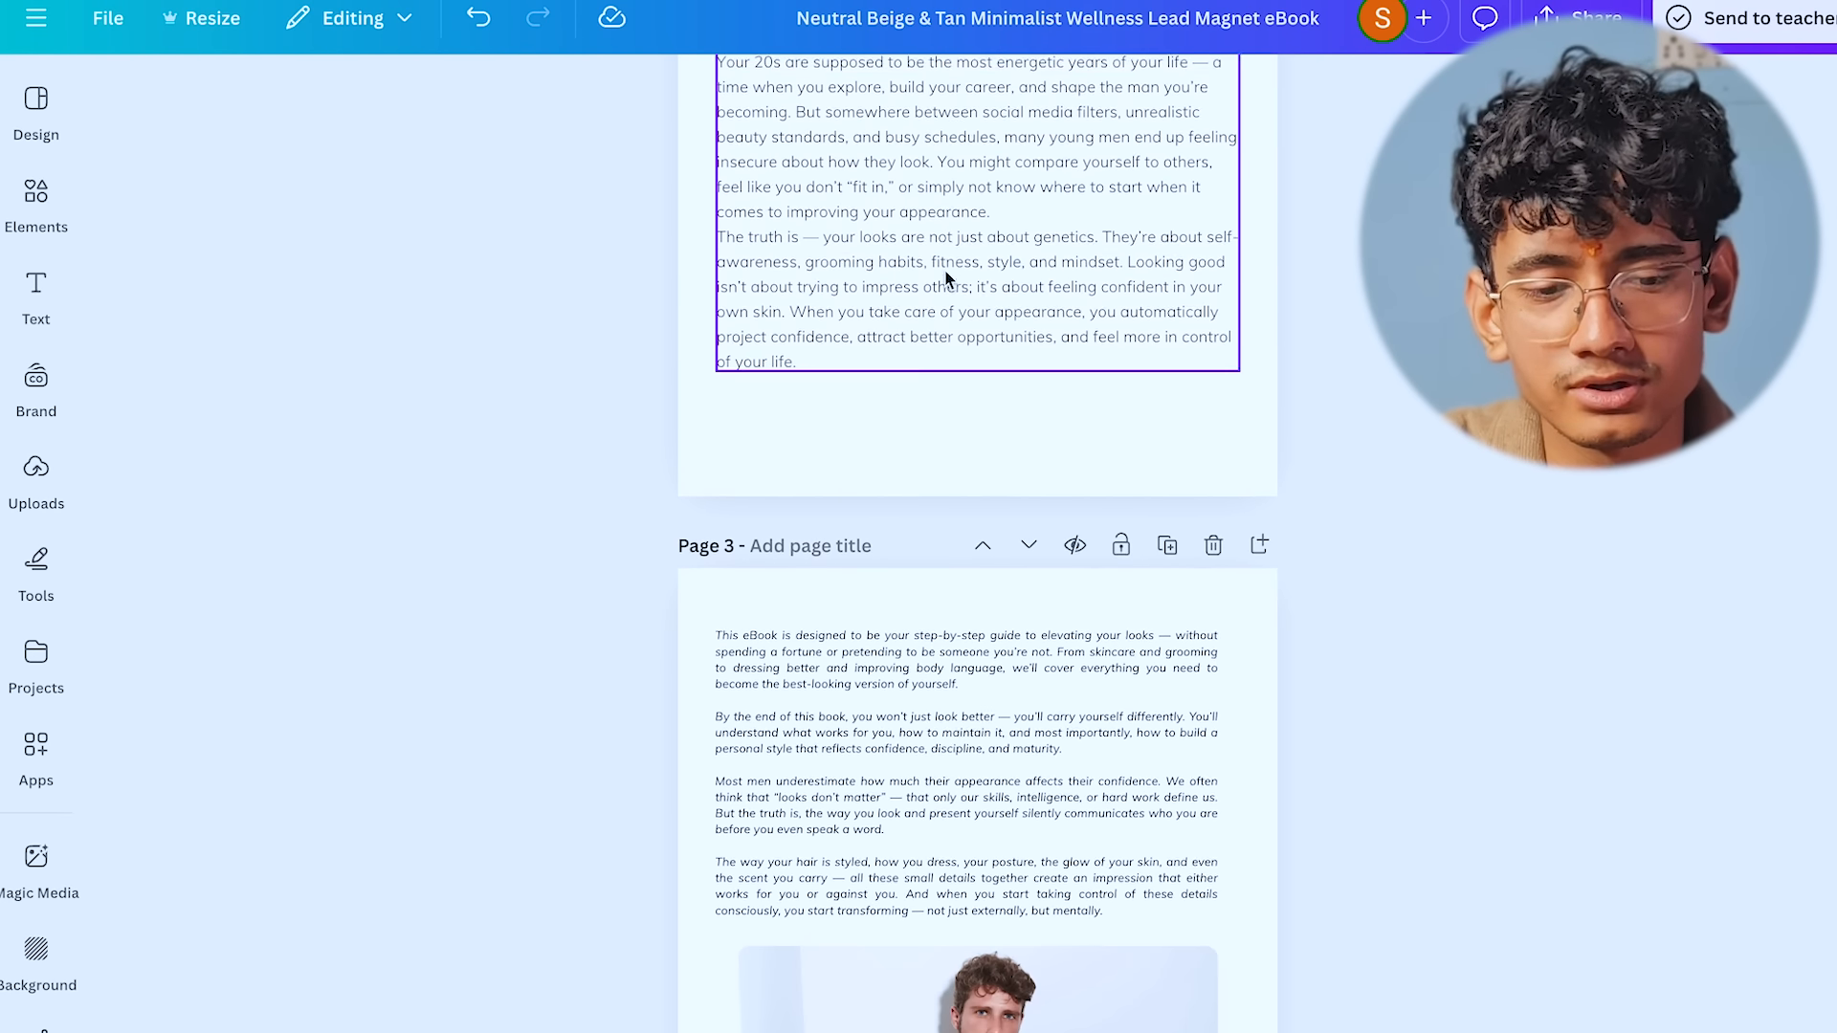
click(895, 753)
click(688, 91)
click(688, 90)
click(864, 291)
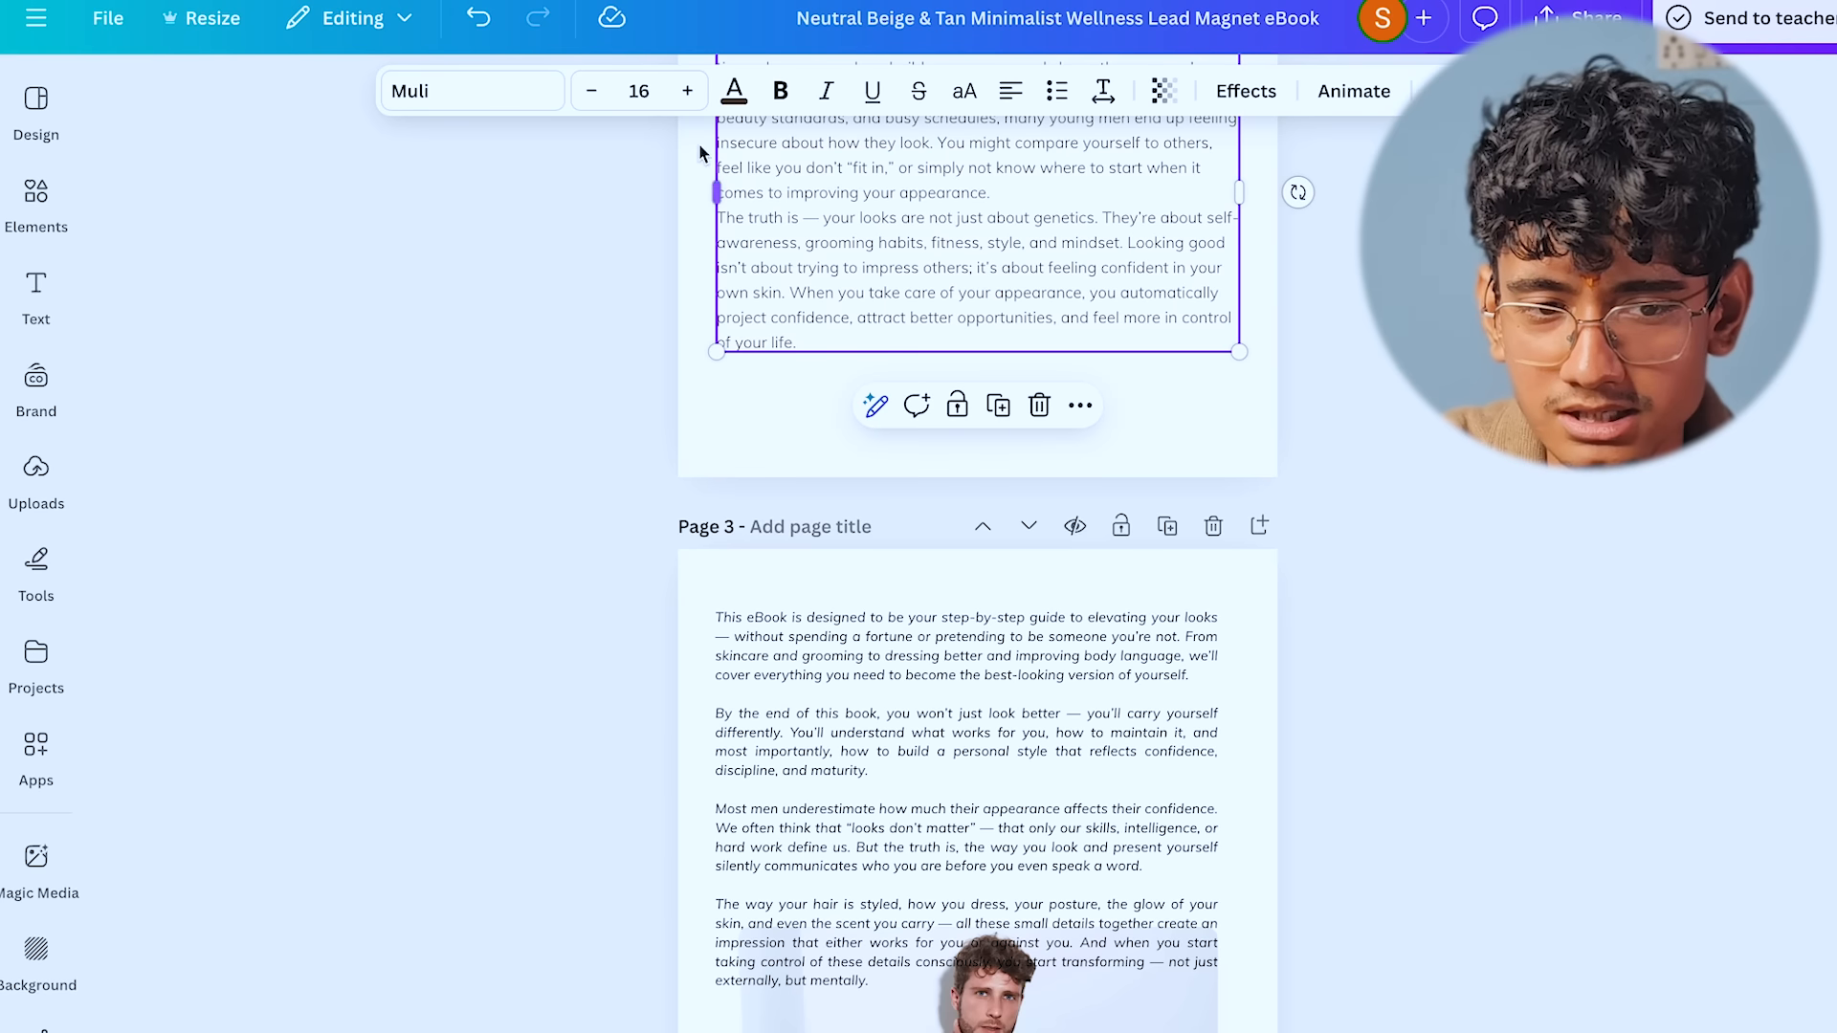
click(940, 815)
click(688, 91)
click(688, 91)
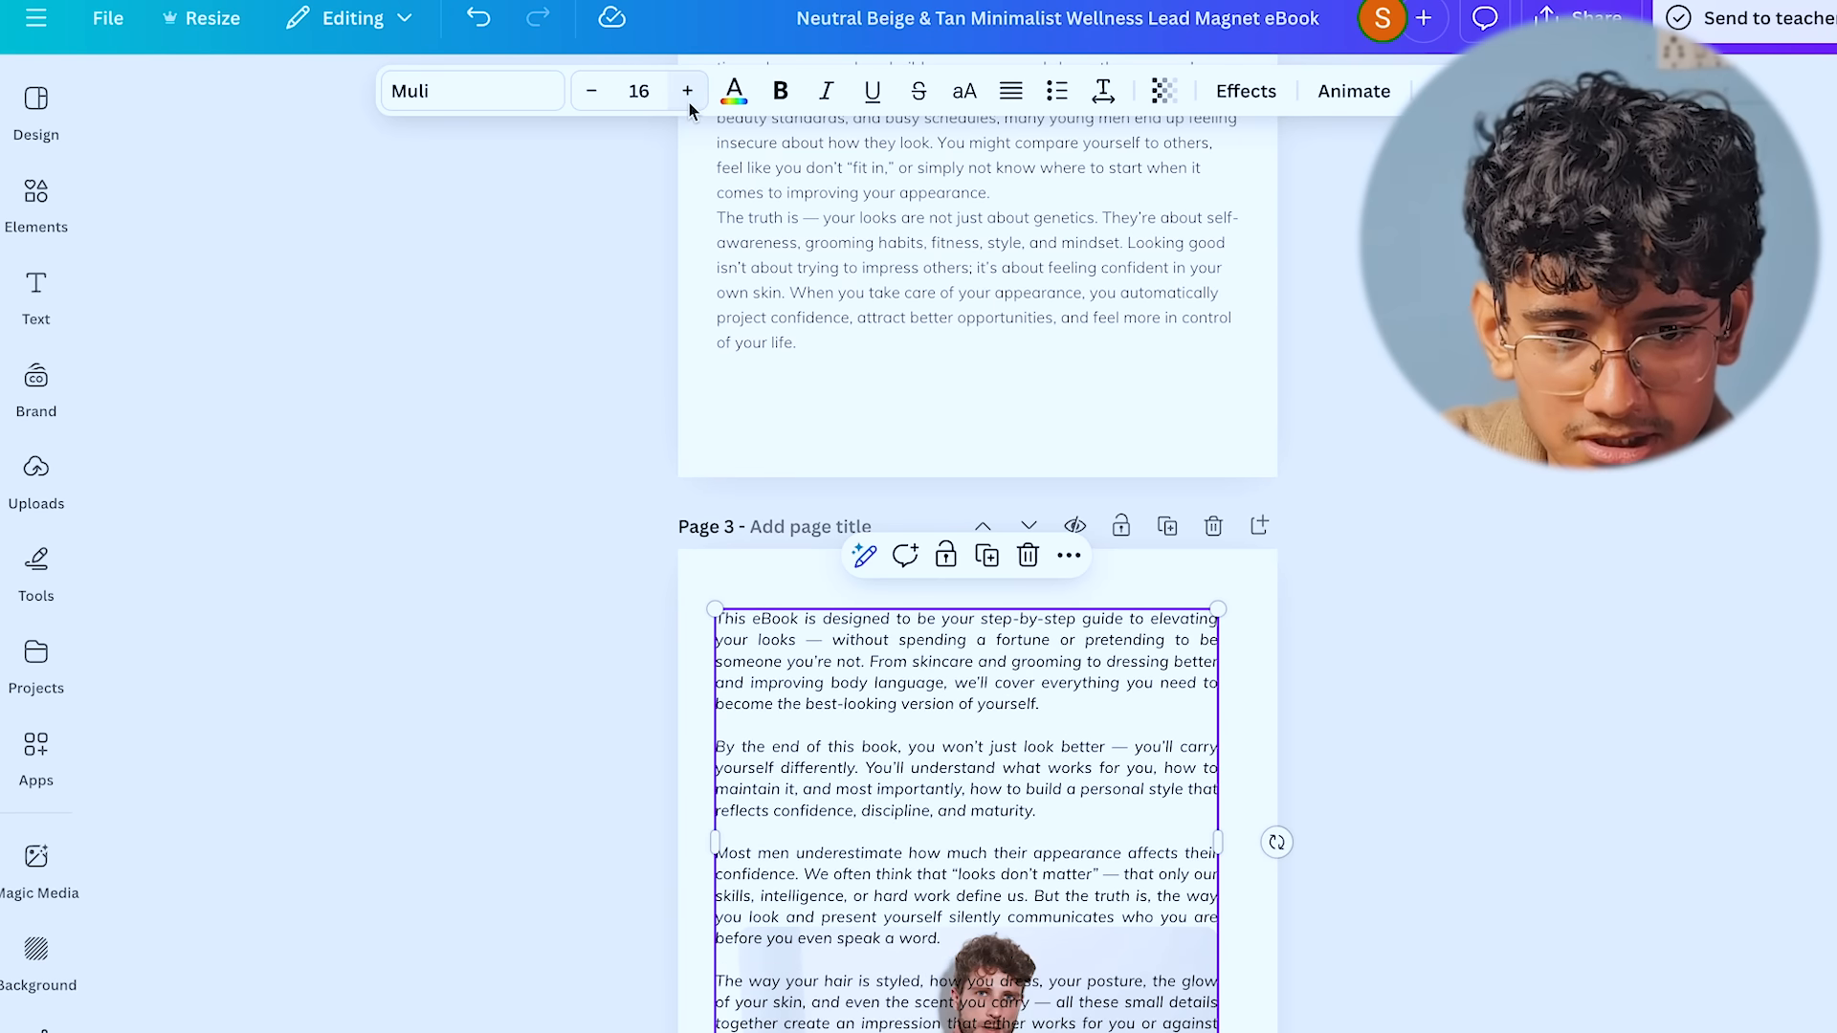
- Move the photo below page 3's text, and remove both the photo and its empty frame
scroll(1039, 825, down, 6)
drag(1059, 746, 1034, 920)
key(ctrl+z)
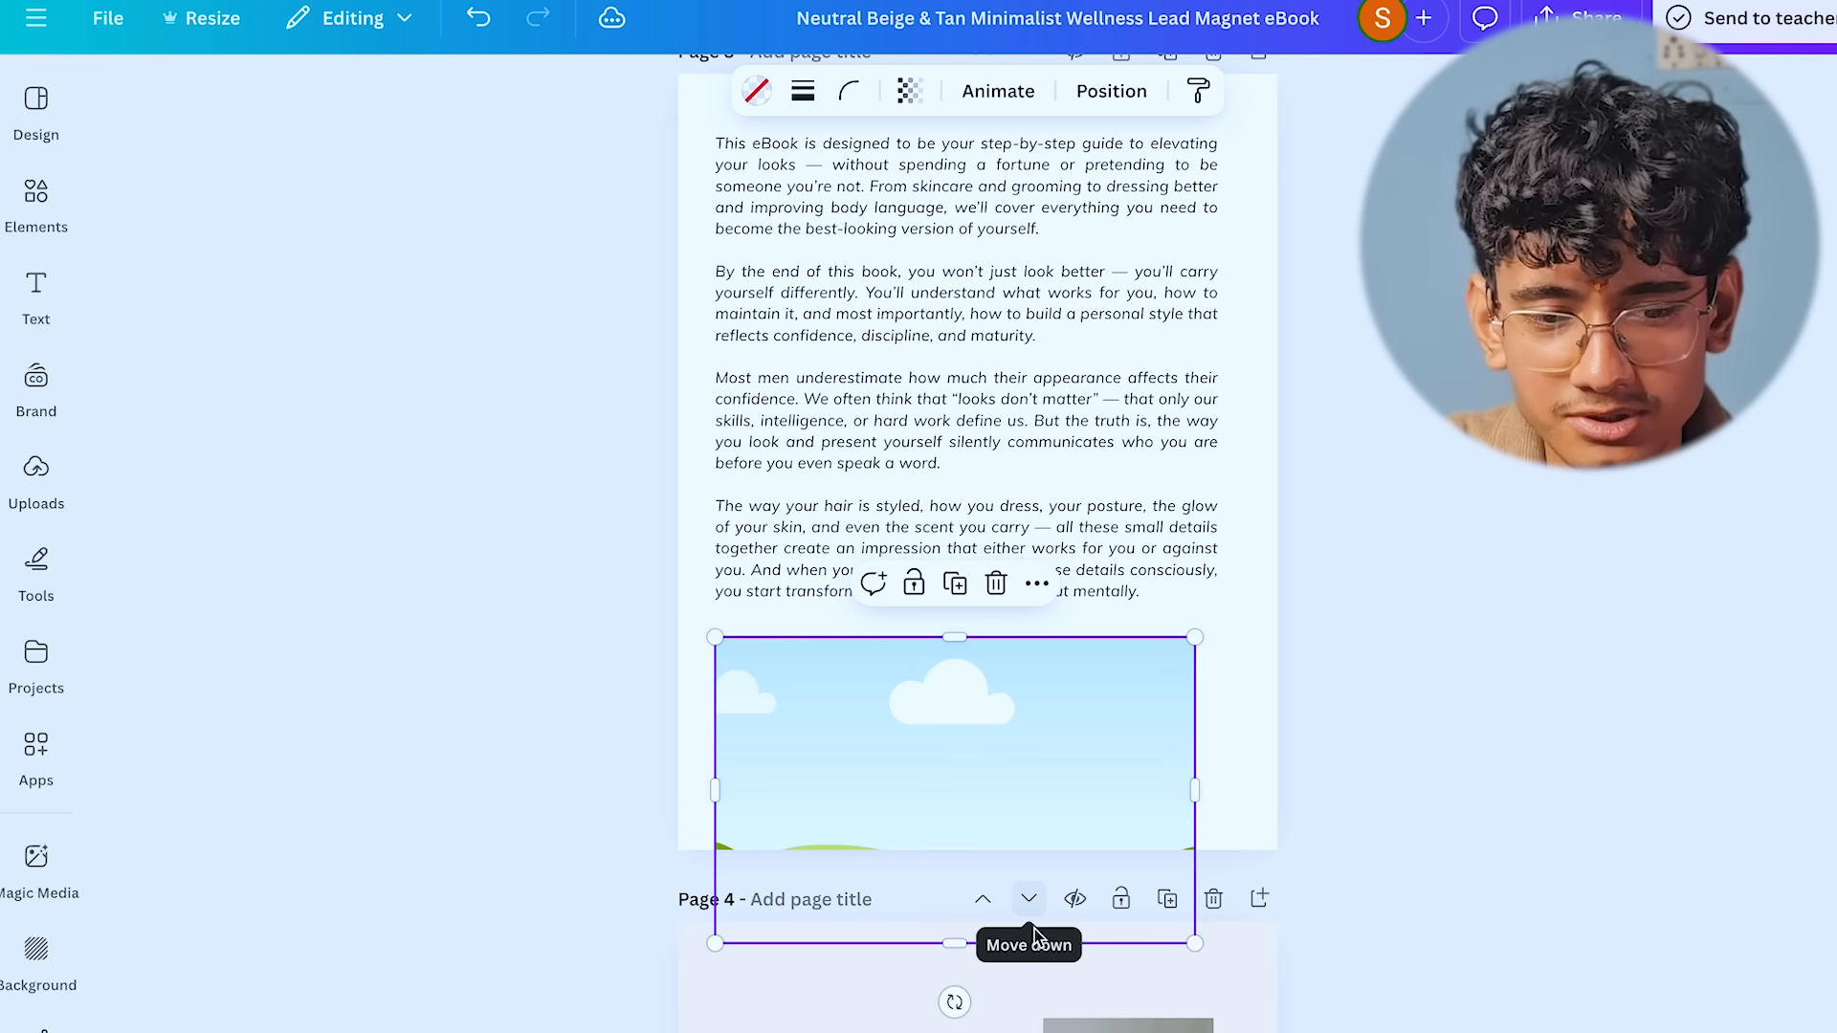
key(ctrl+z)
scroll(977, 516, up, 1)
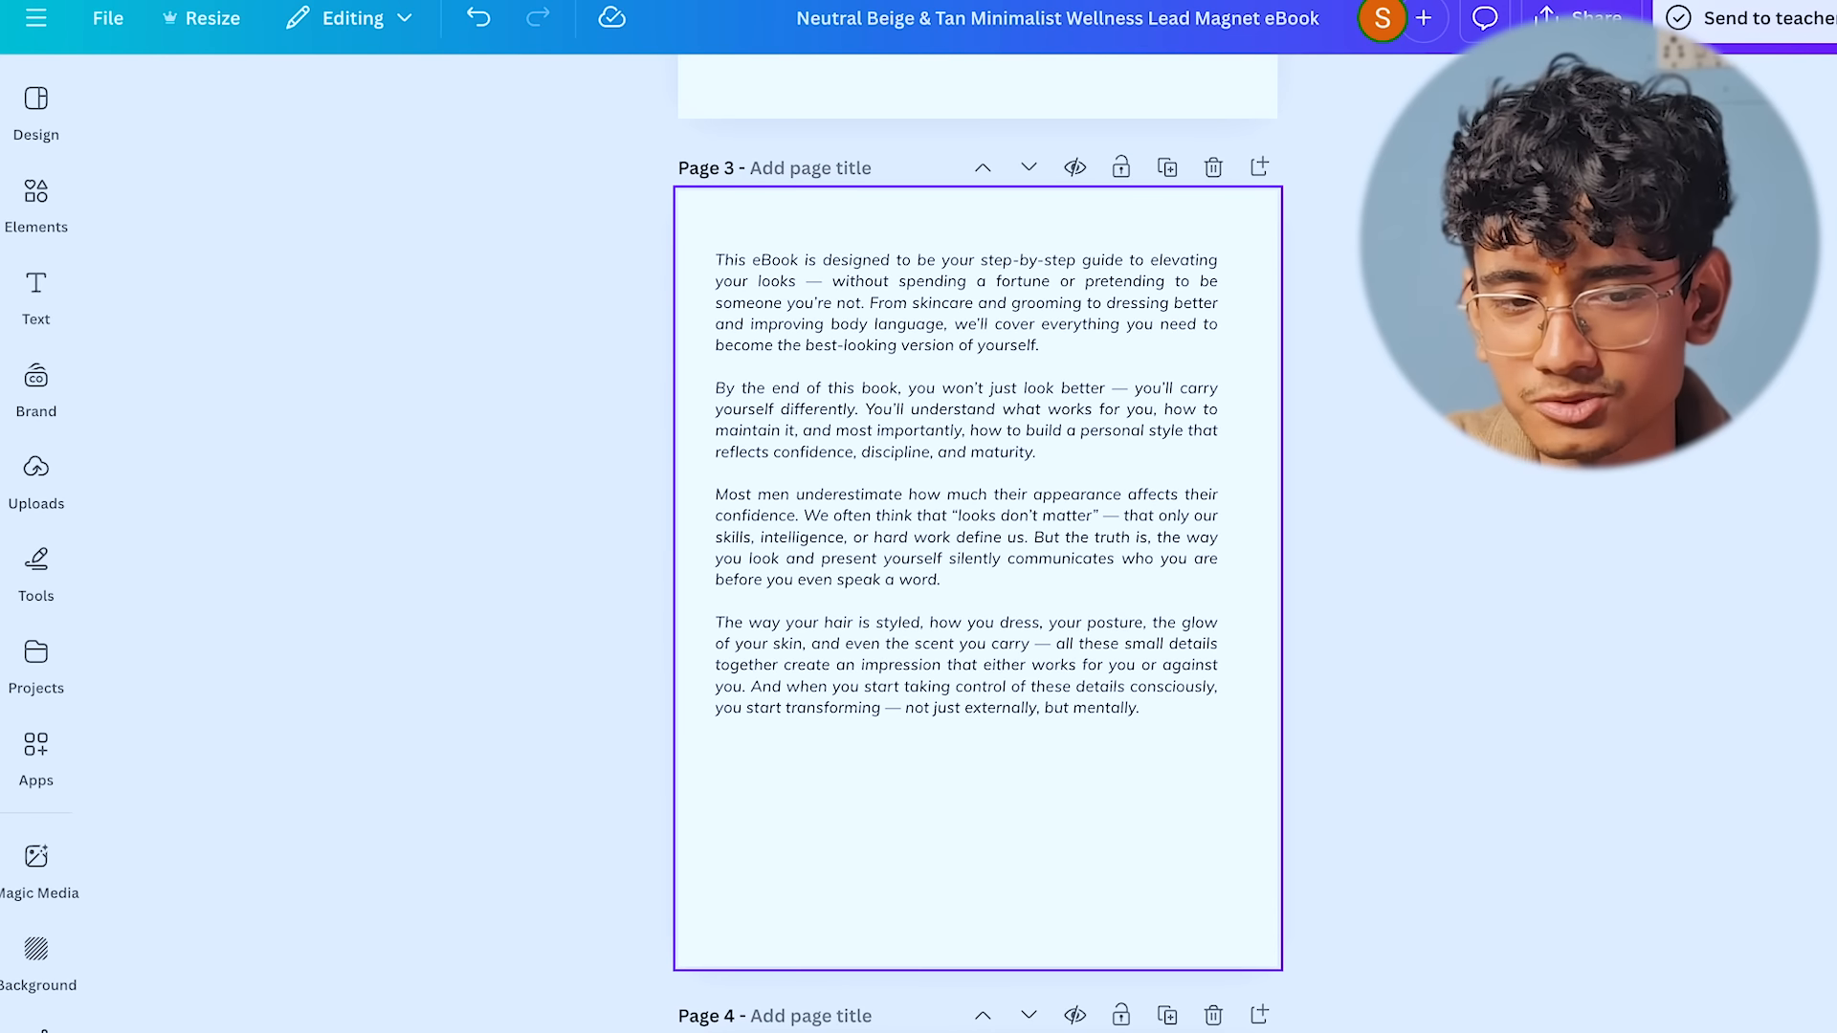
- Copy the cover title and rename the design as "The Appearance Advantage"
scroll(1443, 635, up, 6)
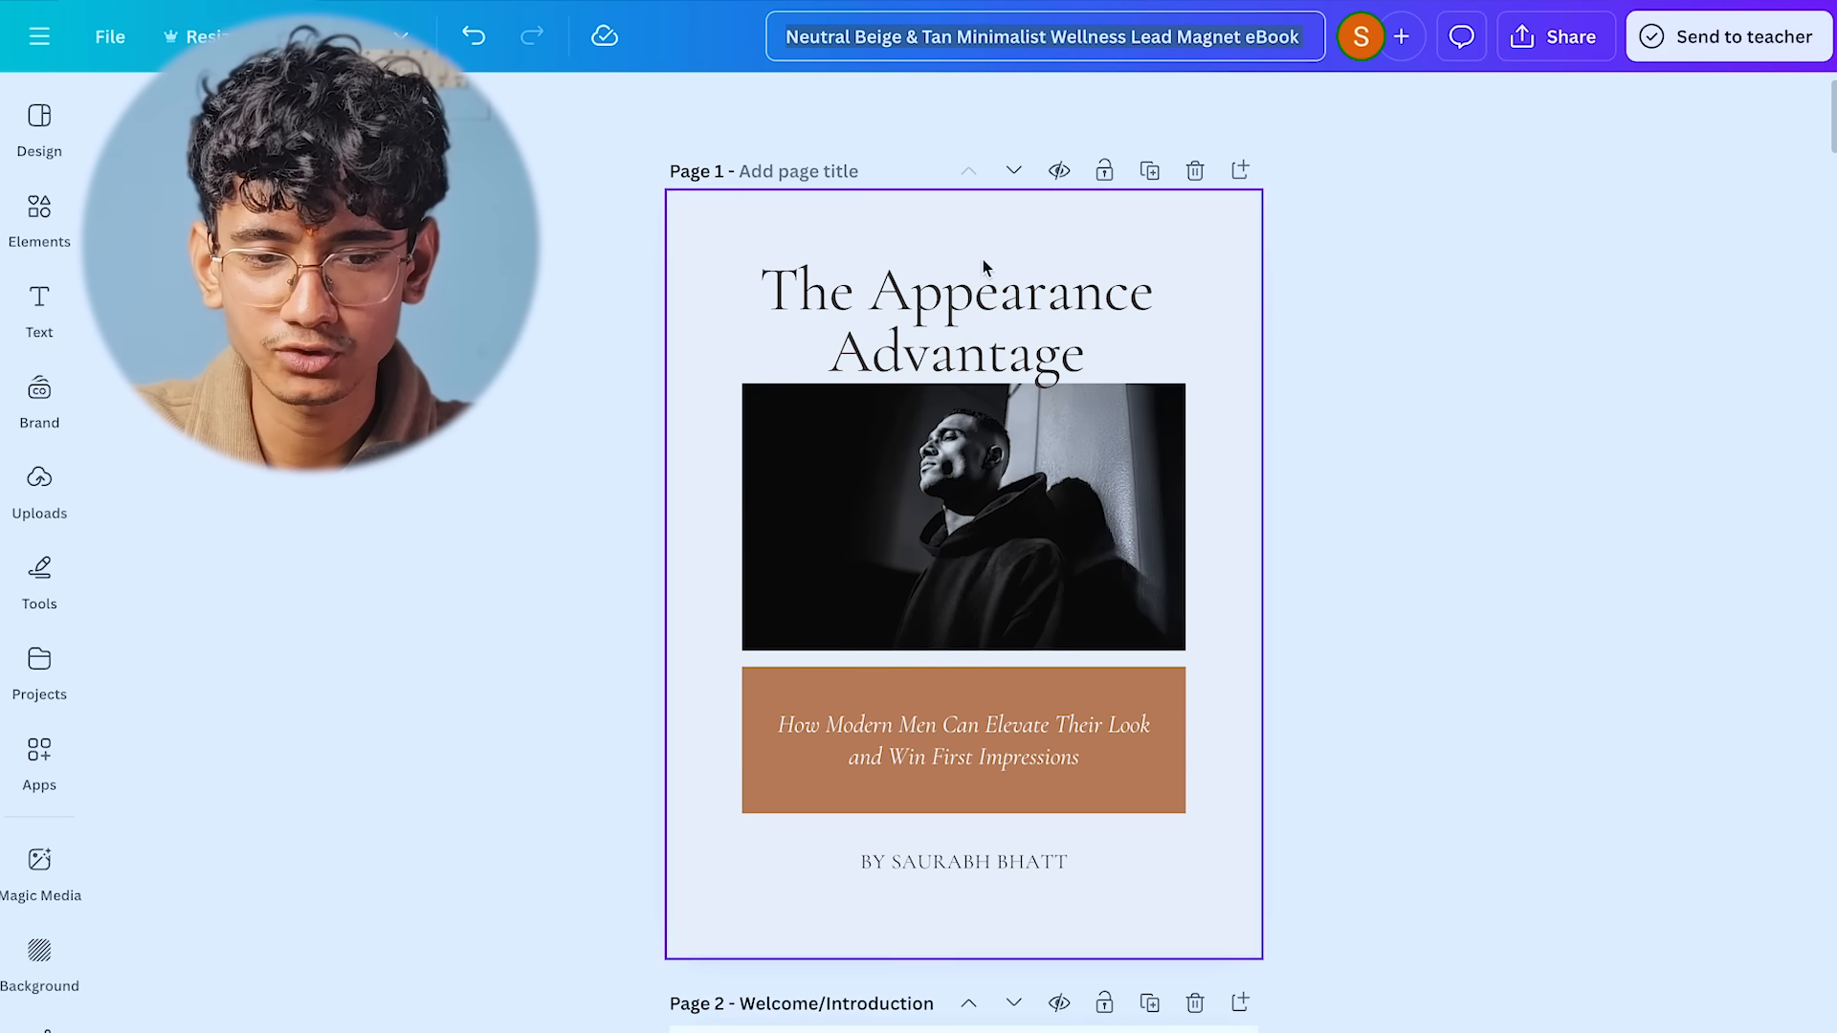
click(988, 340)
double_click(989, 339)
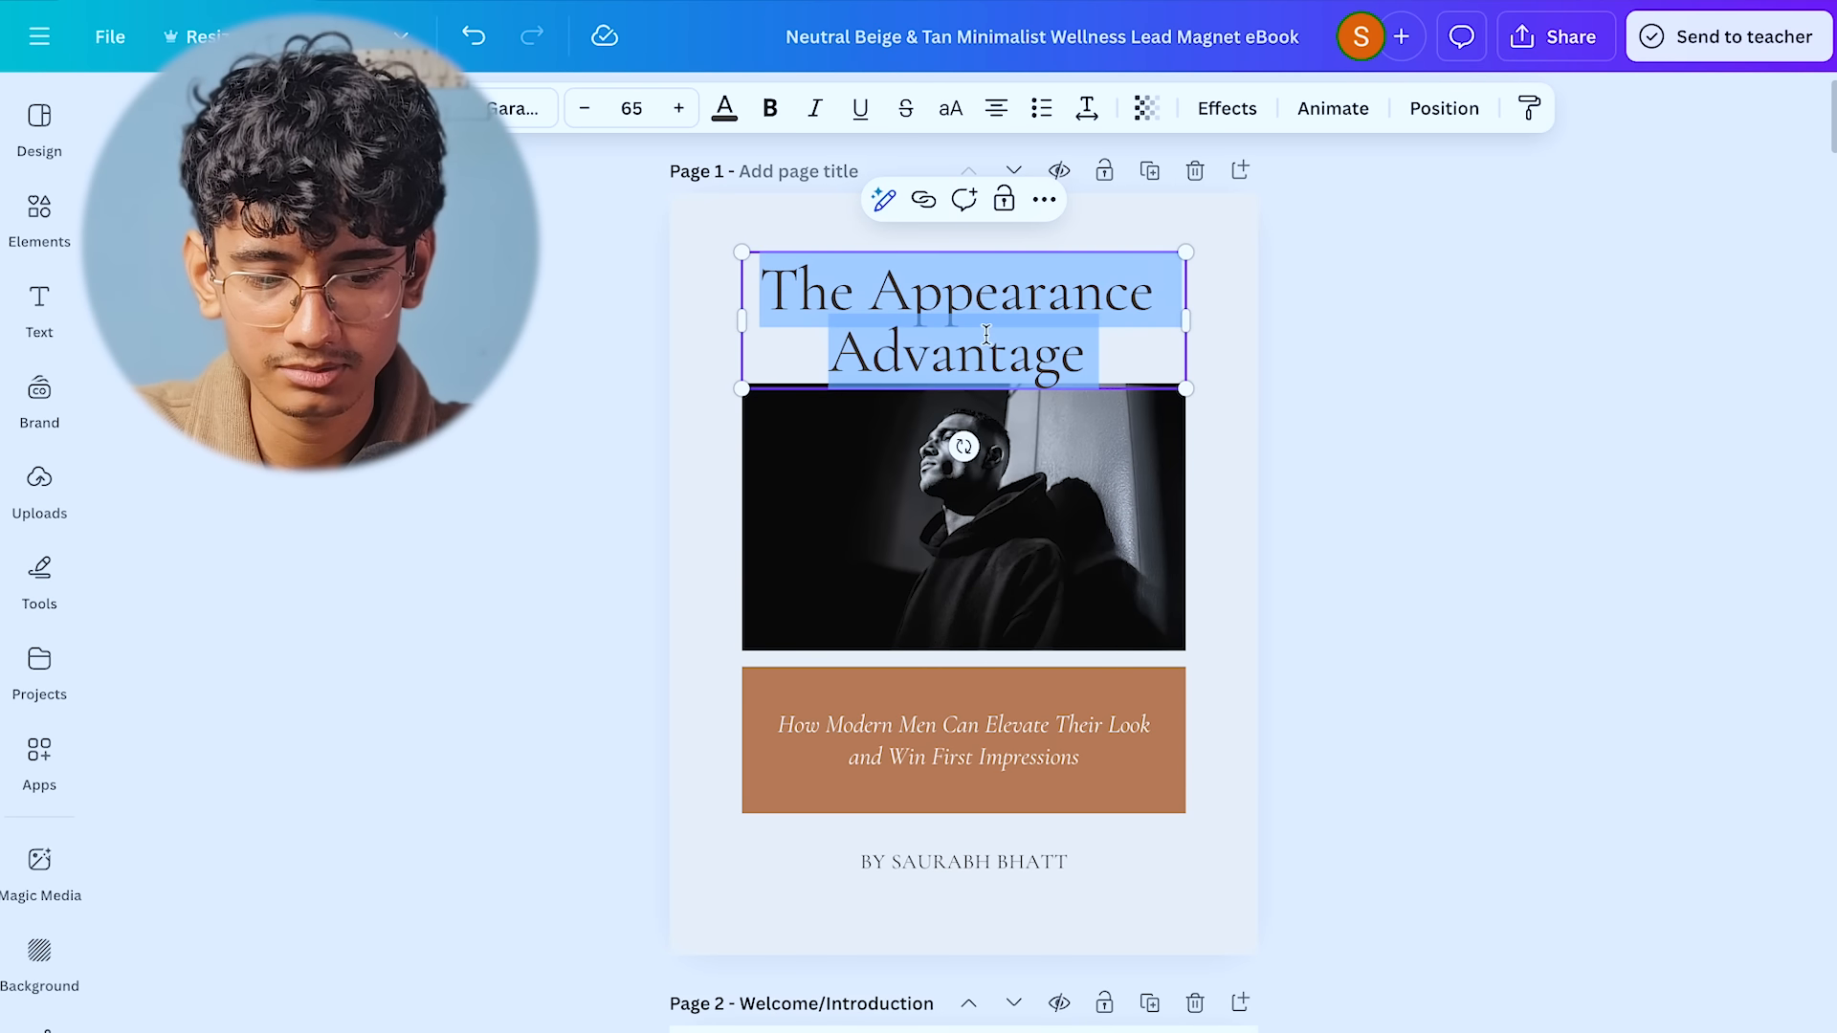
key(ctrl+c)
click(1234, 36)
key(ctrl+v)
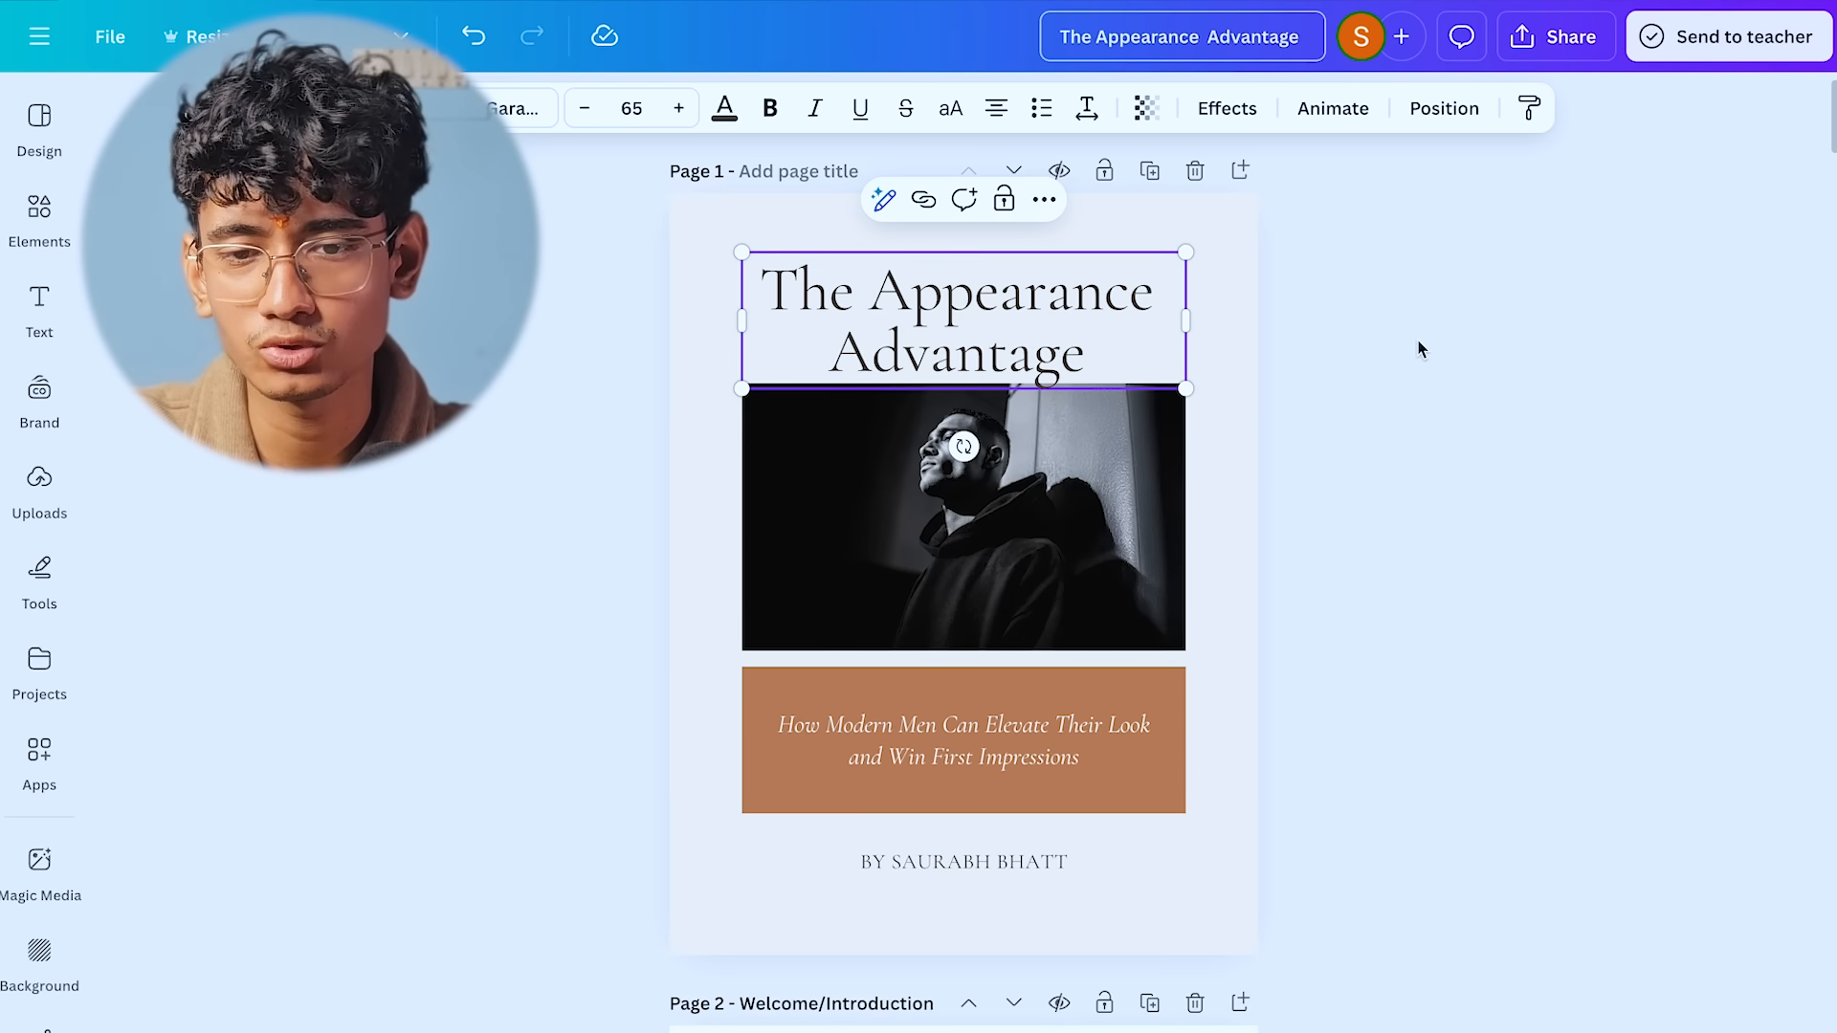
click(1553, 96)
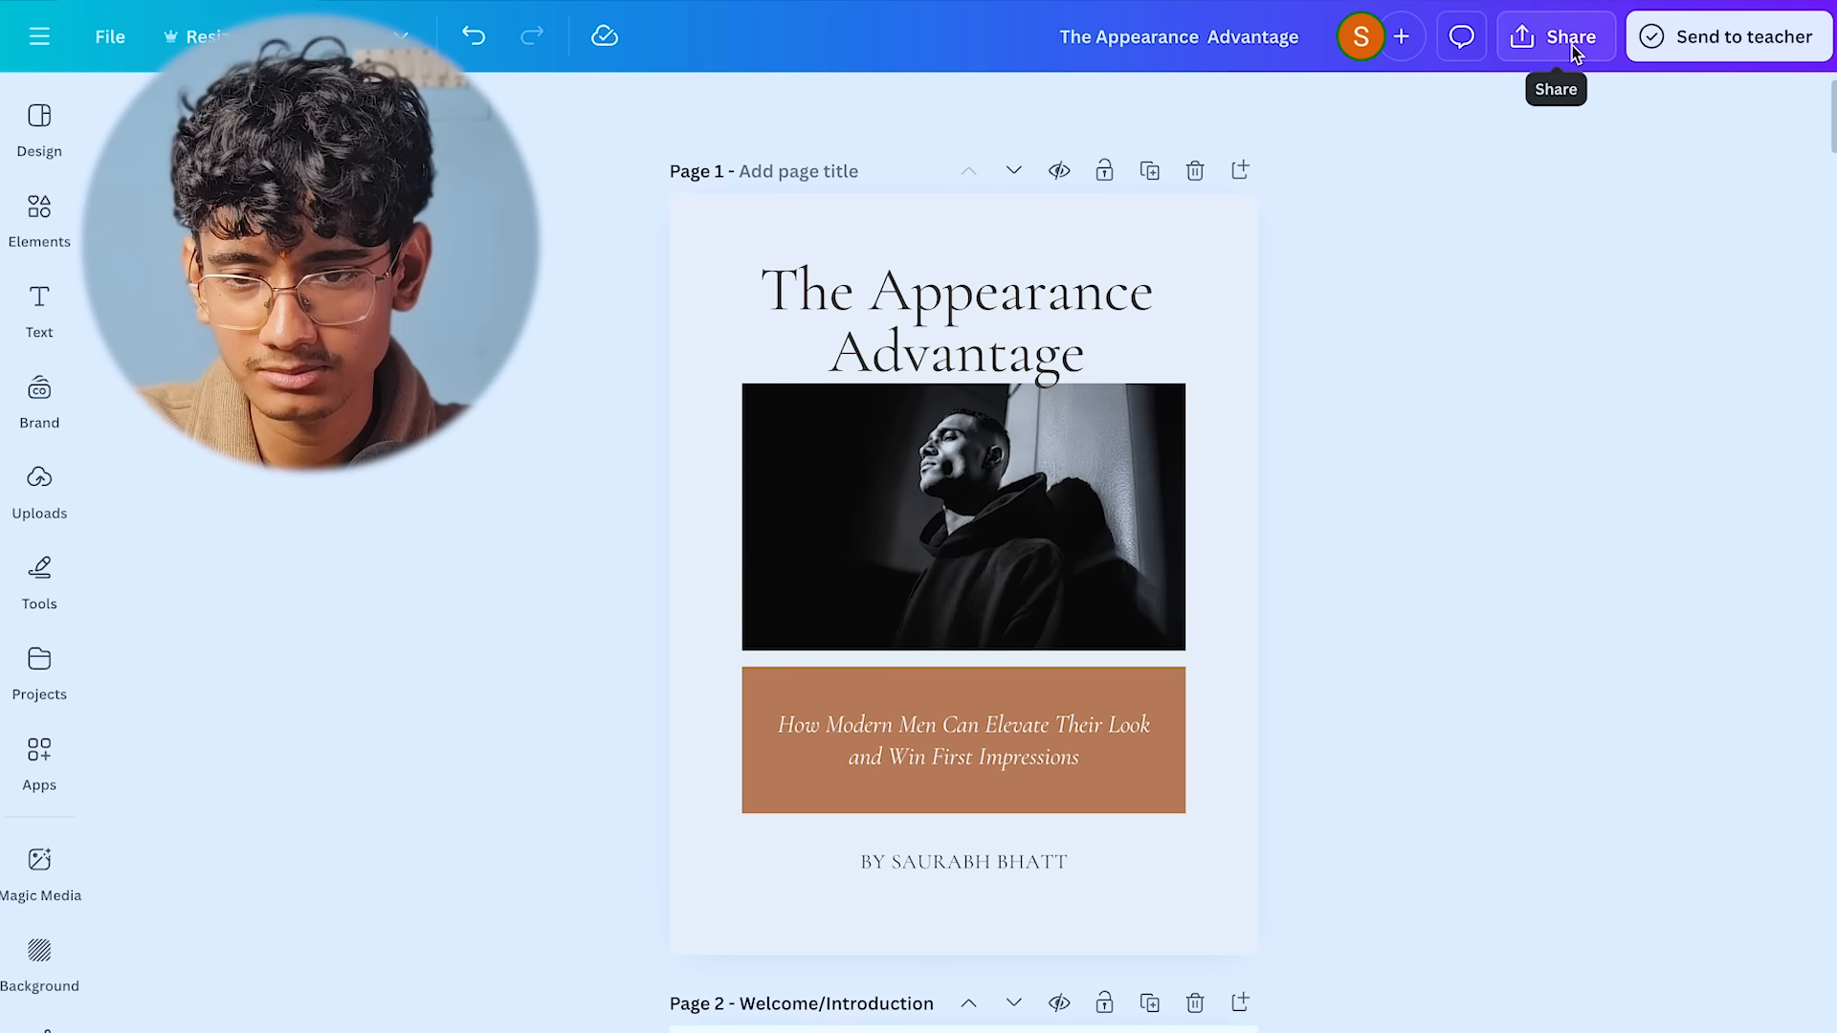
- Download all pages of the eBook as a PDF Standard file
click(1571, 44)
click(1389, 550)
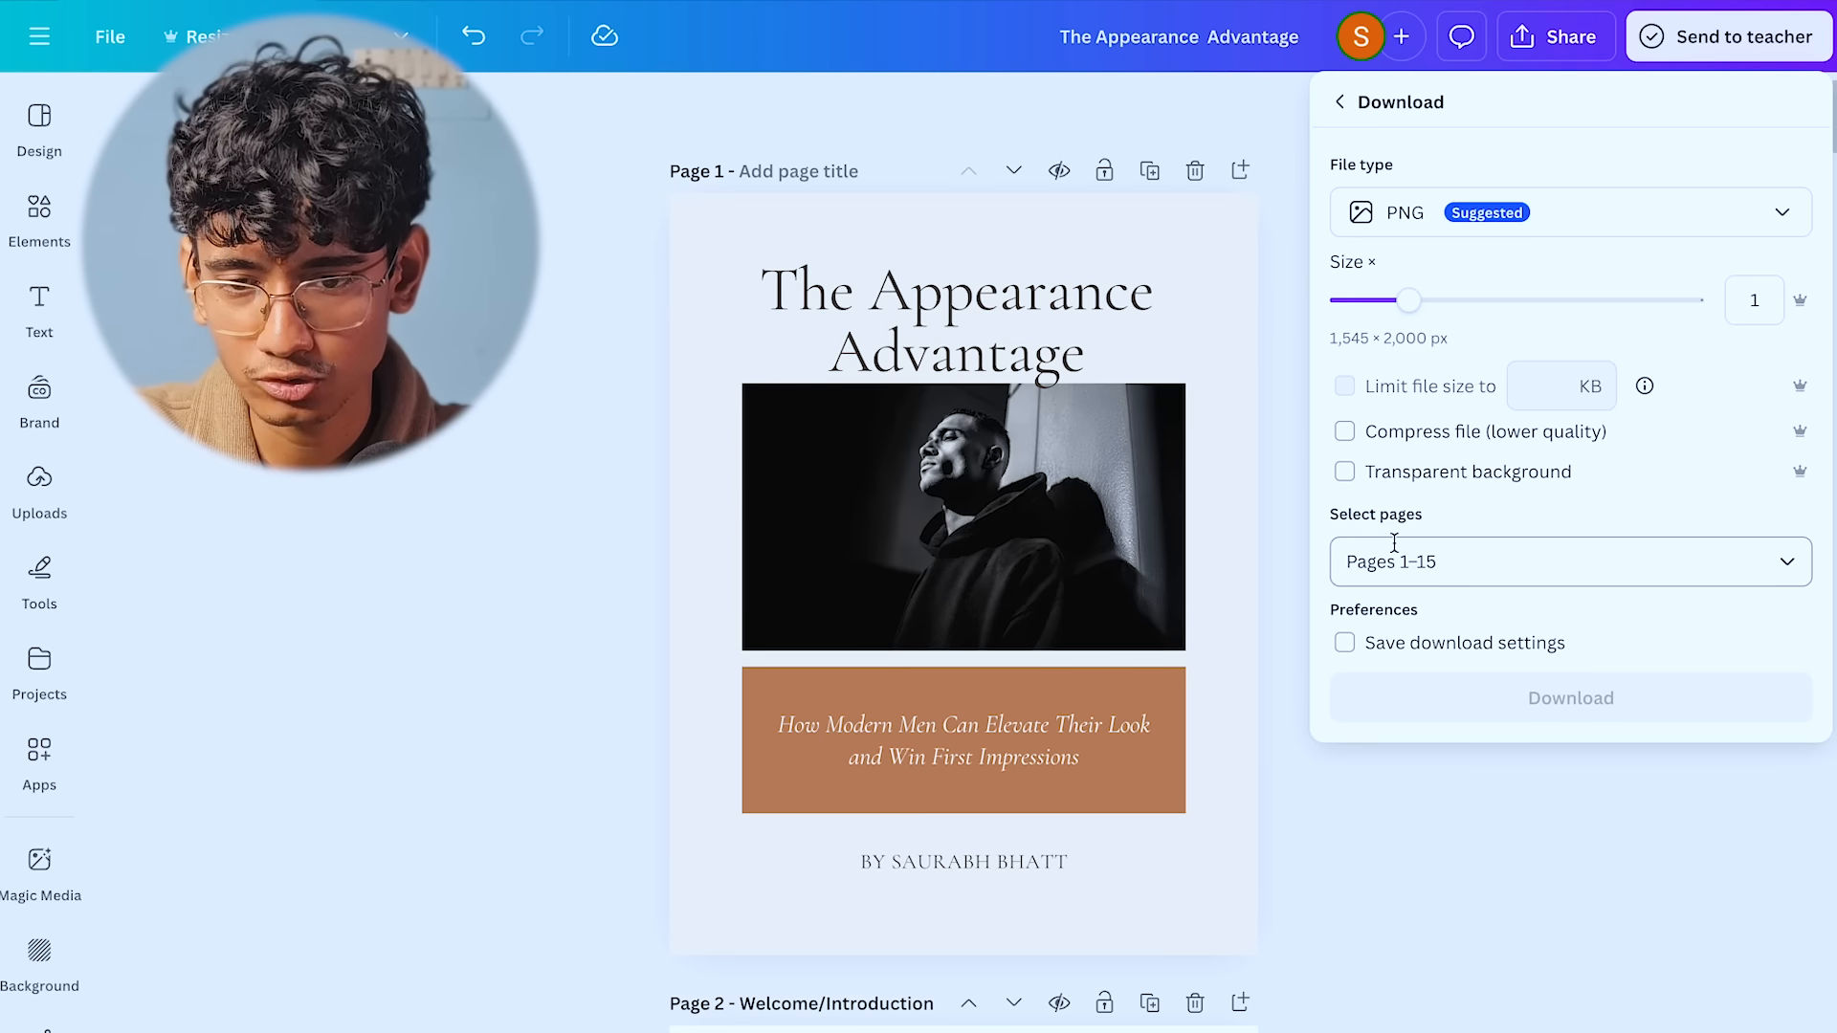
click(1577, 222)
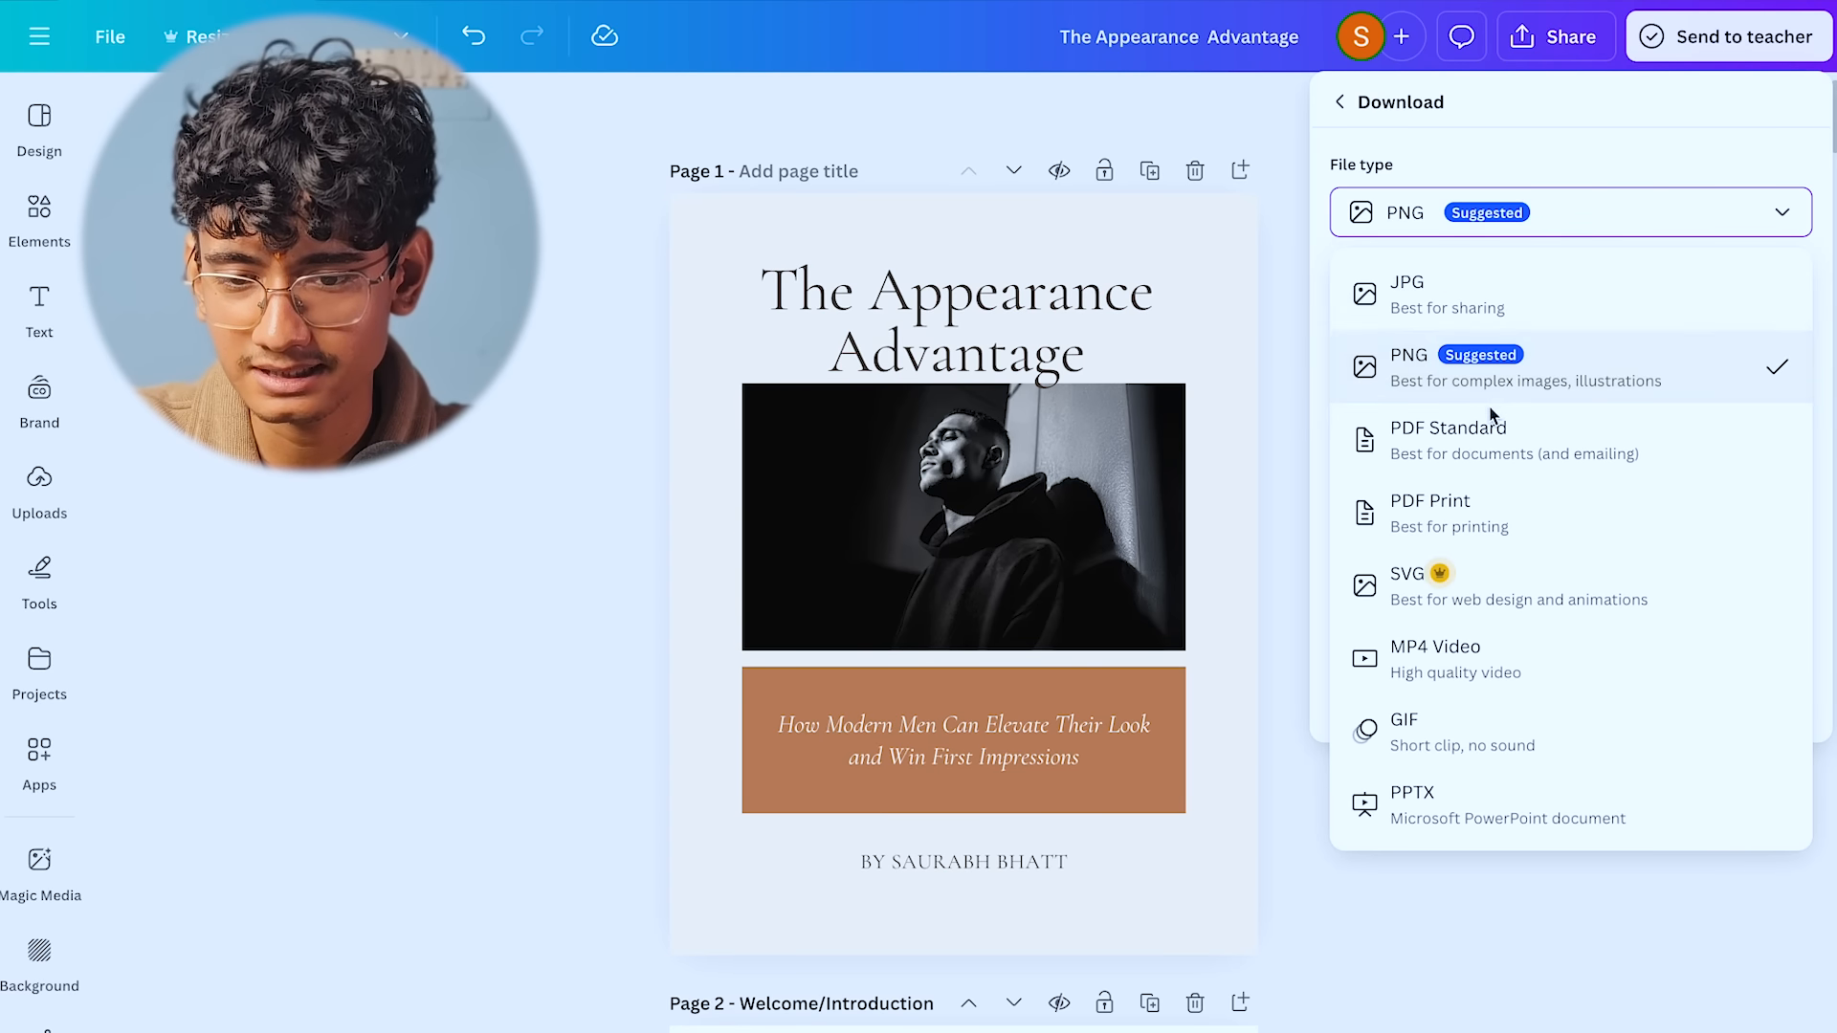
click(1493, 450)
click(1509, 622)
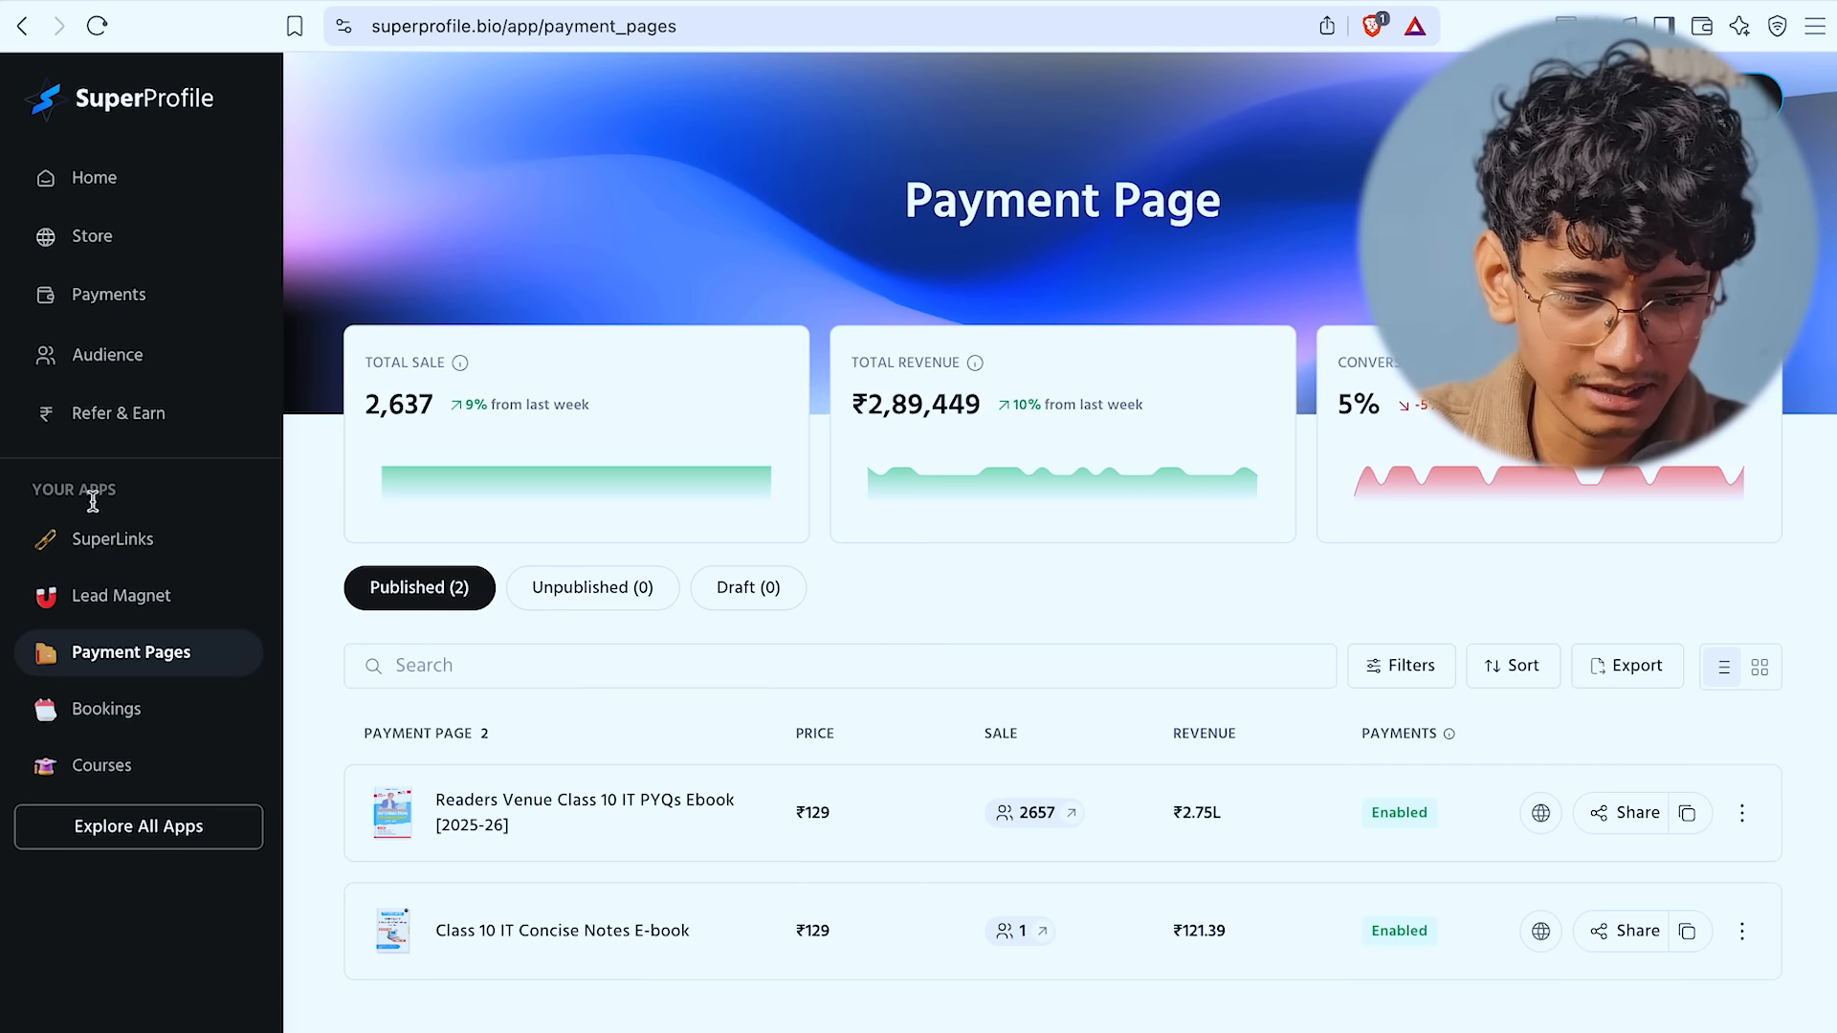
- Switch to SuperProfile and look through all its available apps, including the monetization ones
click(167, 847)
scroll(599, 700, down, 3)
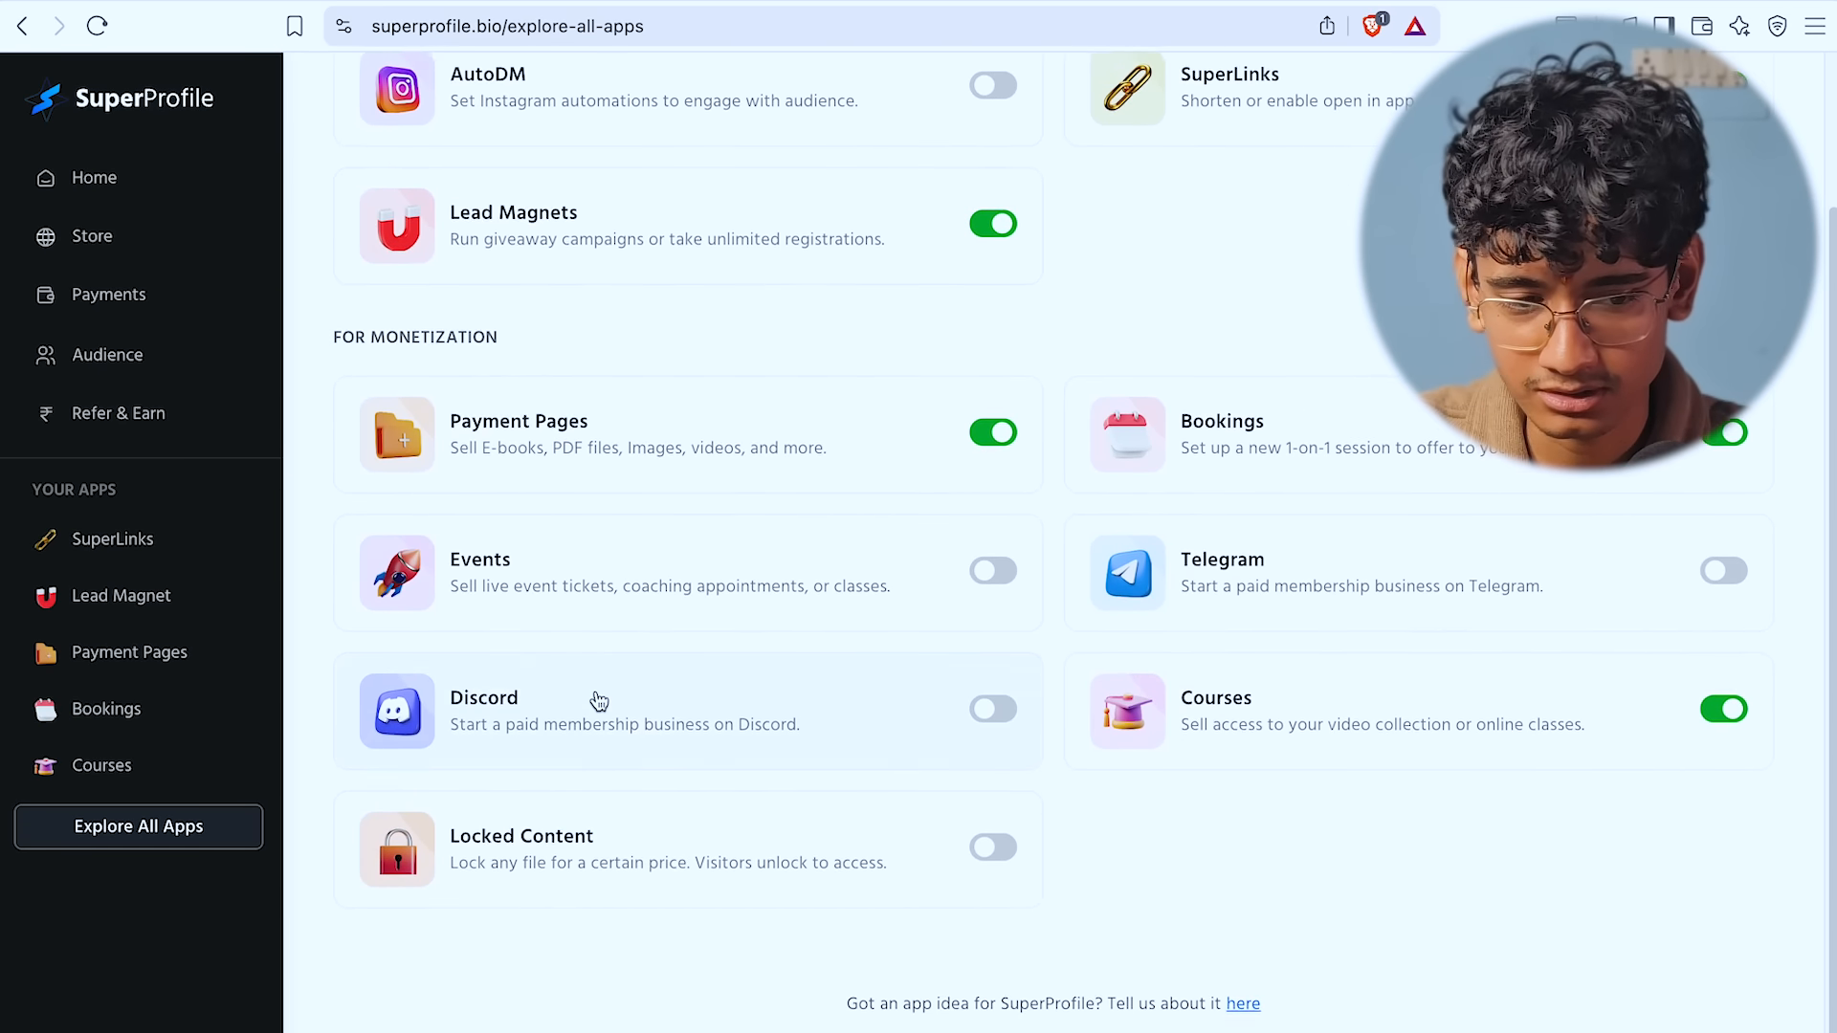
- Open SuperProfile's payment pages and start a new payment page for selling digital products
scroll(599, 700, up, 3)
click(168, 651)
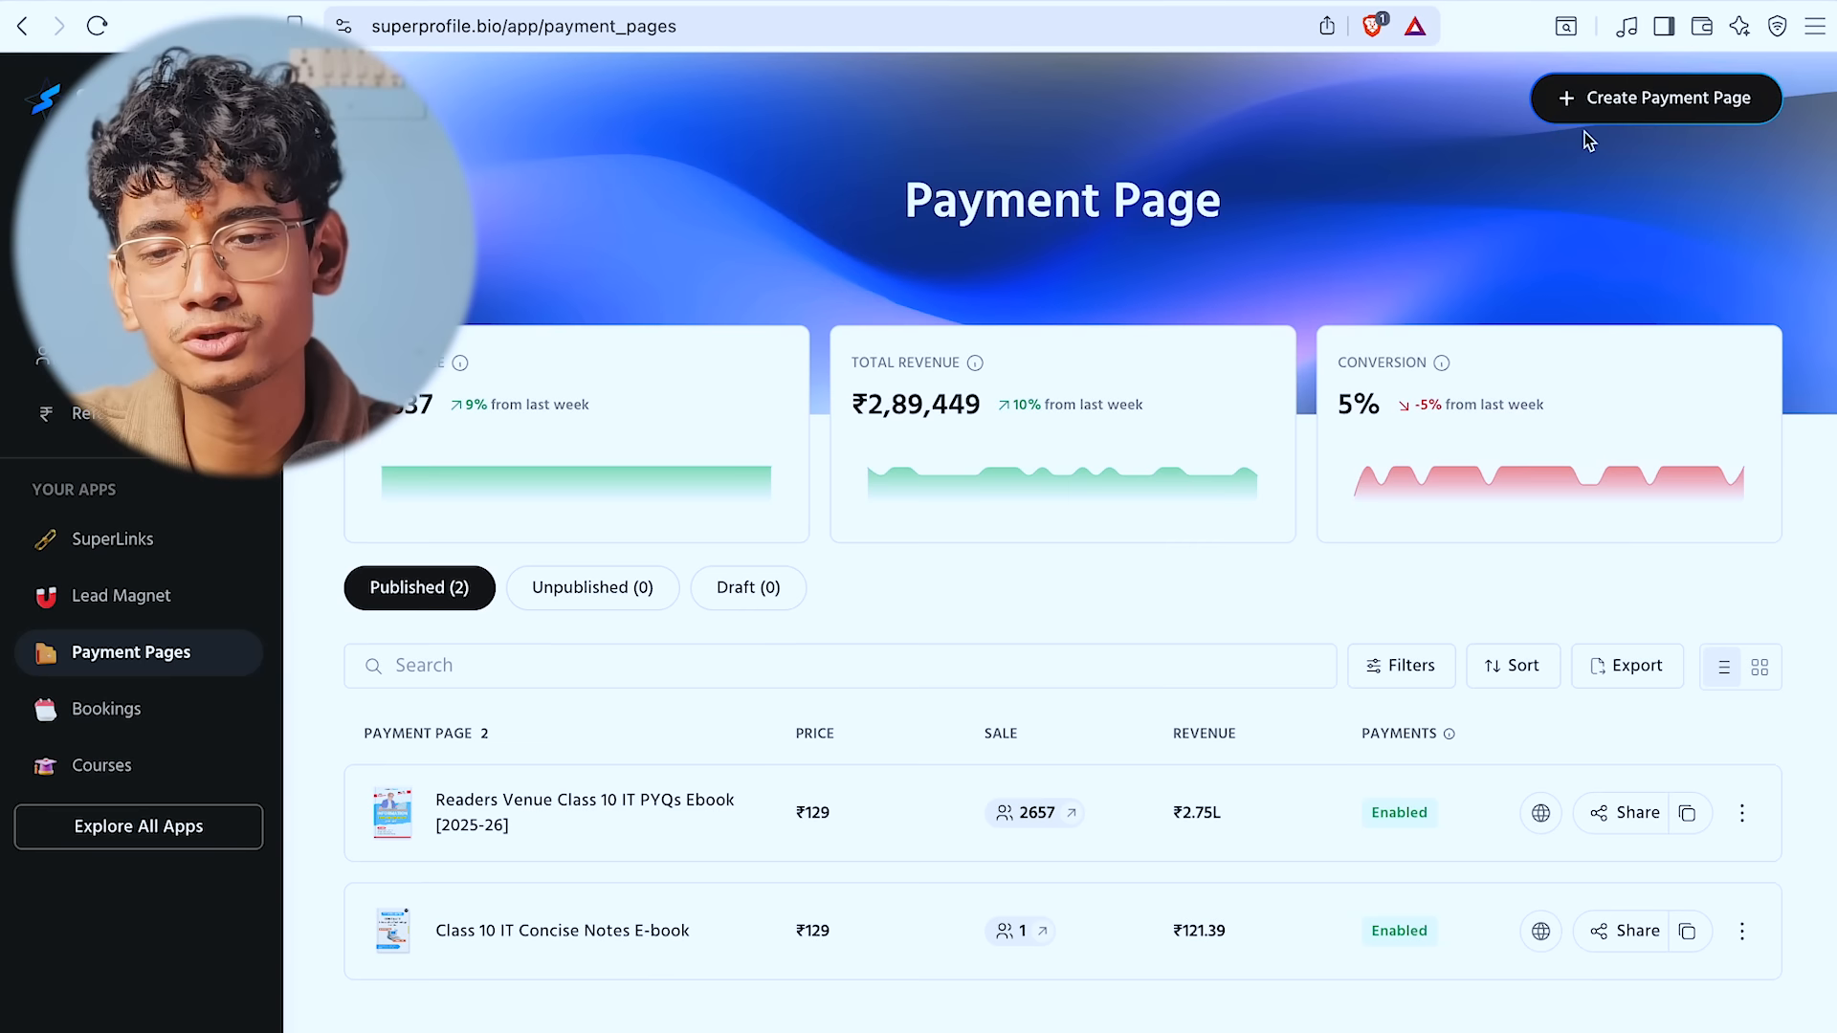
click(1602, 105)
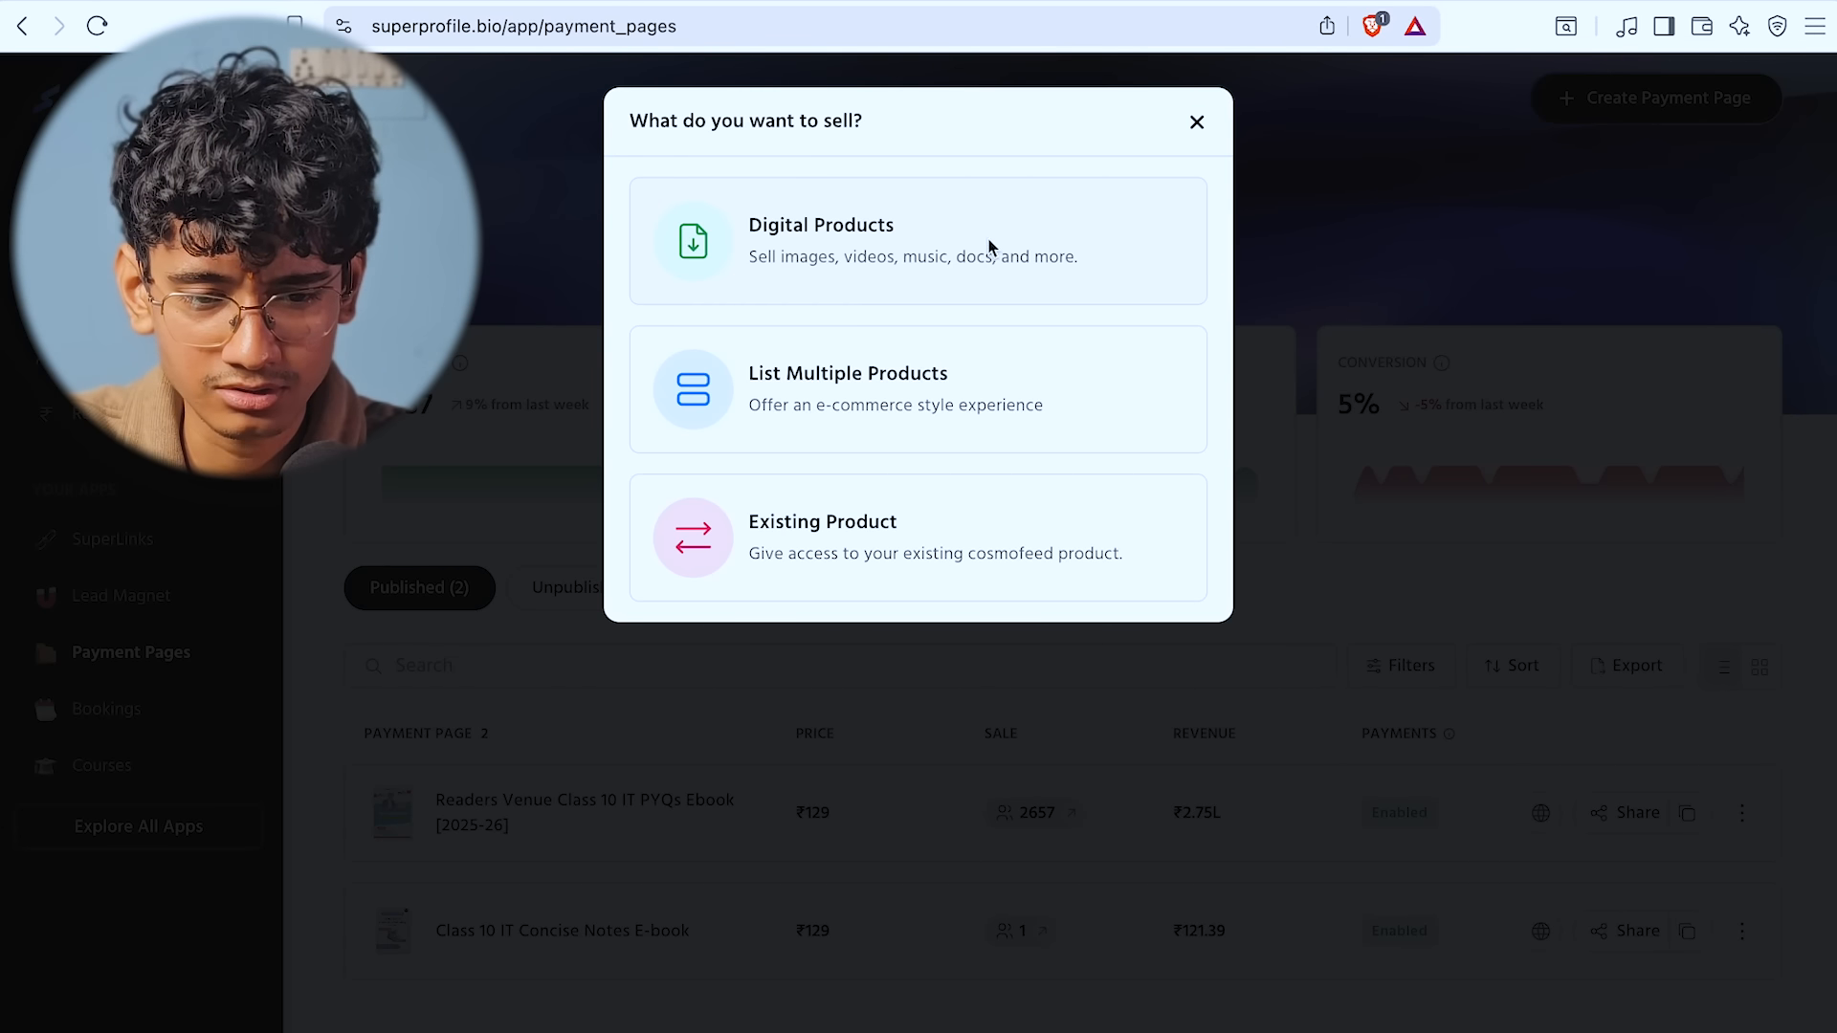
click(905, 245)
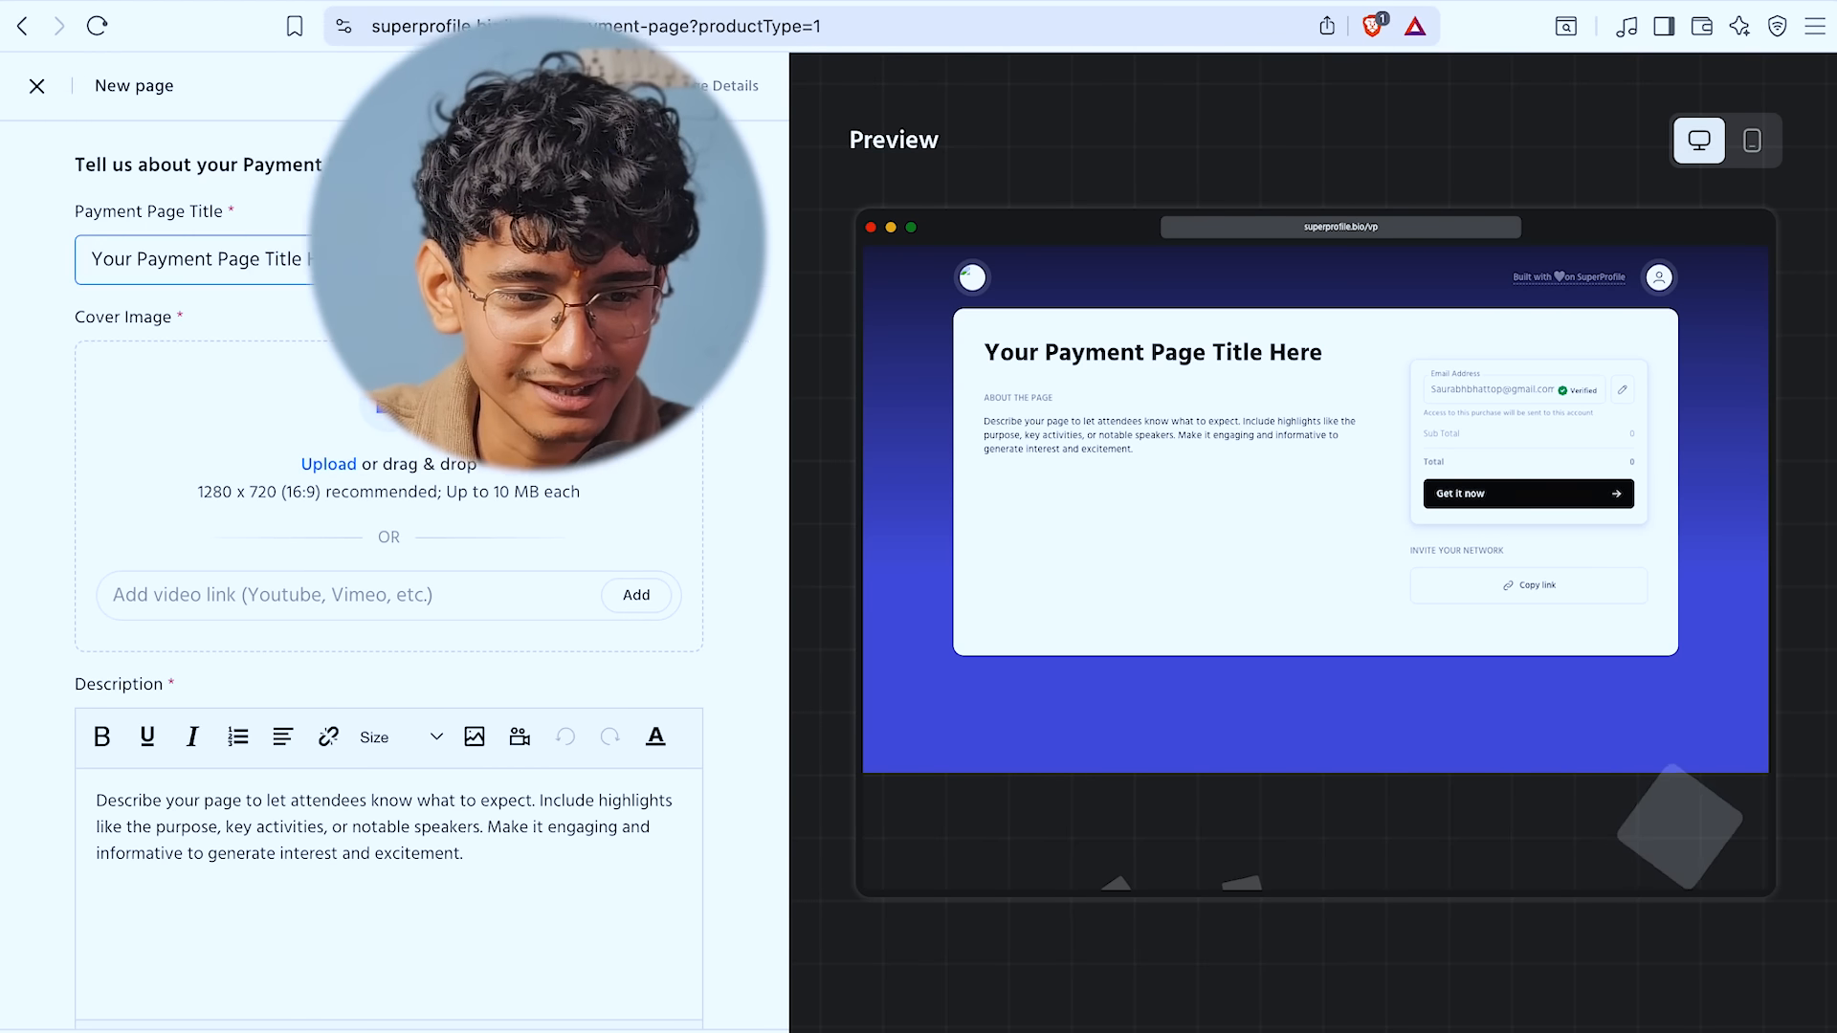
- Fill in the page details: title "The Appearance Advantage", description "This ebook will help men elevate their looks." and button text "Buy now"
triple_click(447, 275)
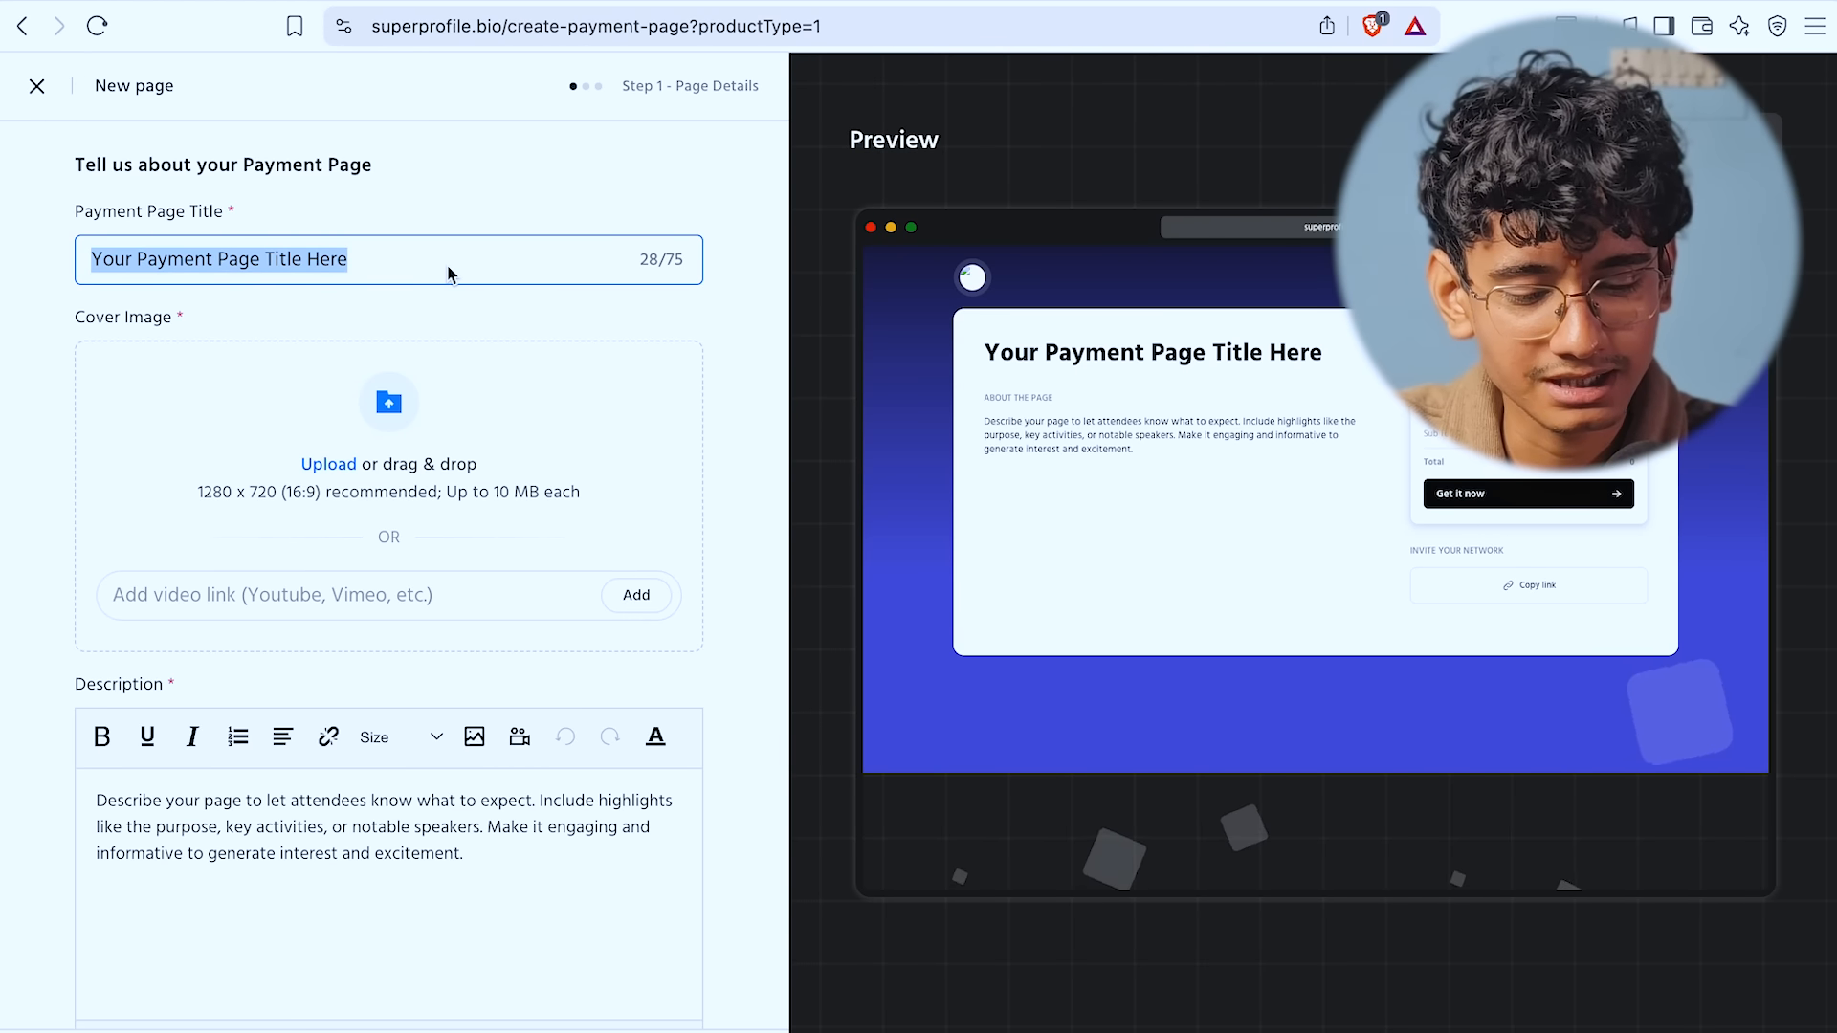
key(ctrl+v)
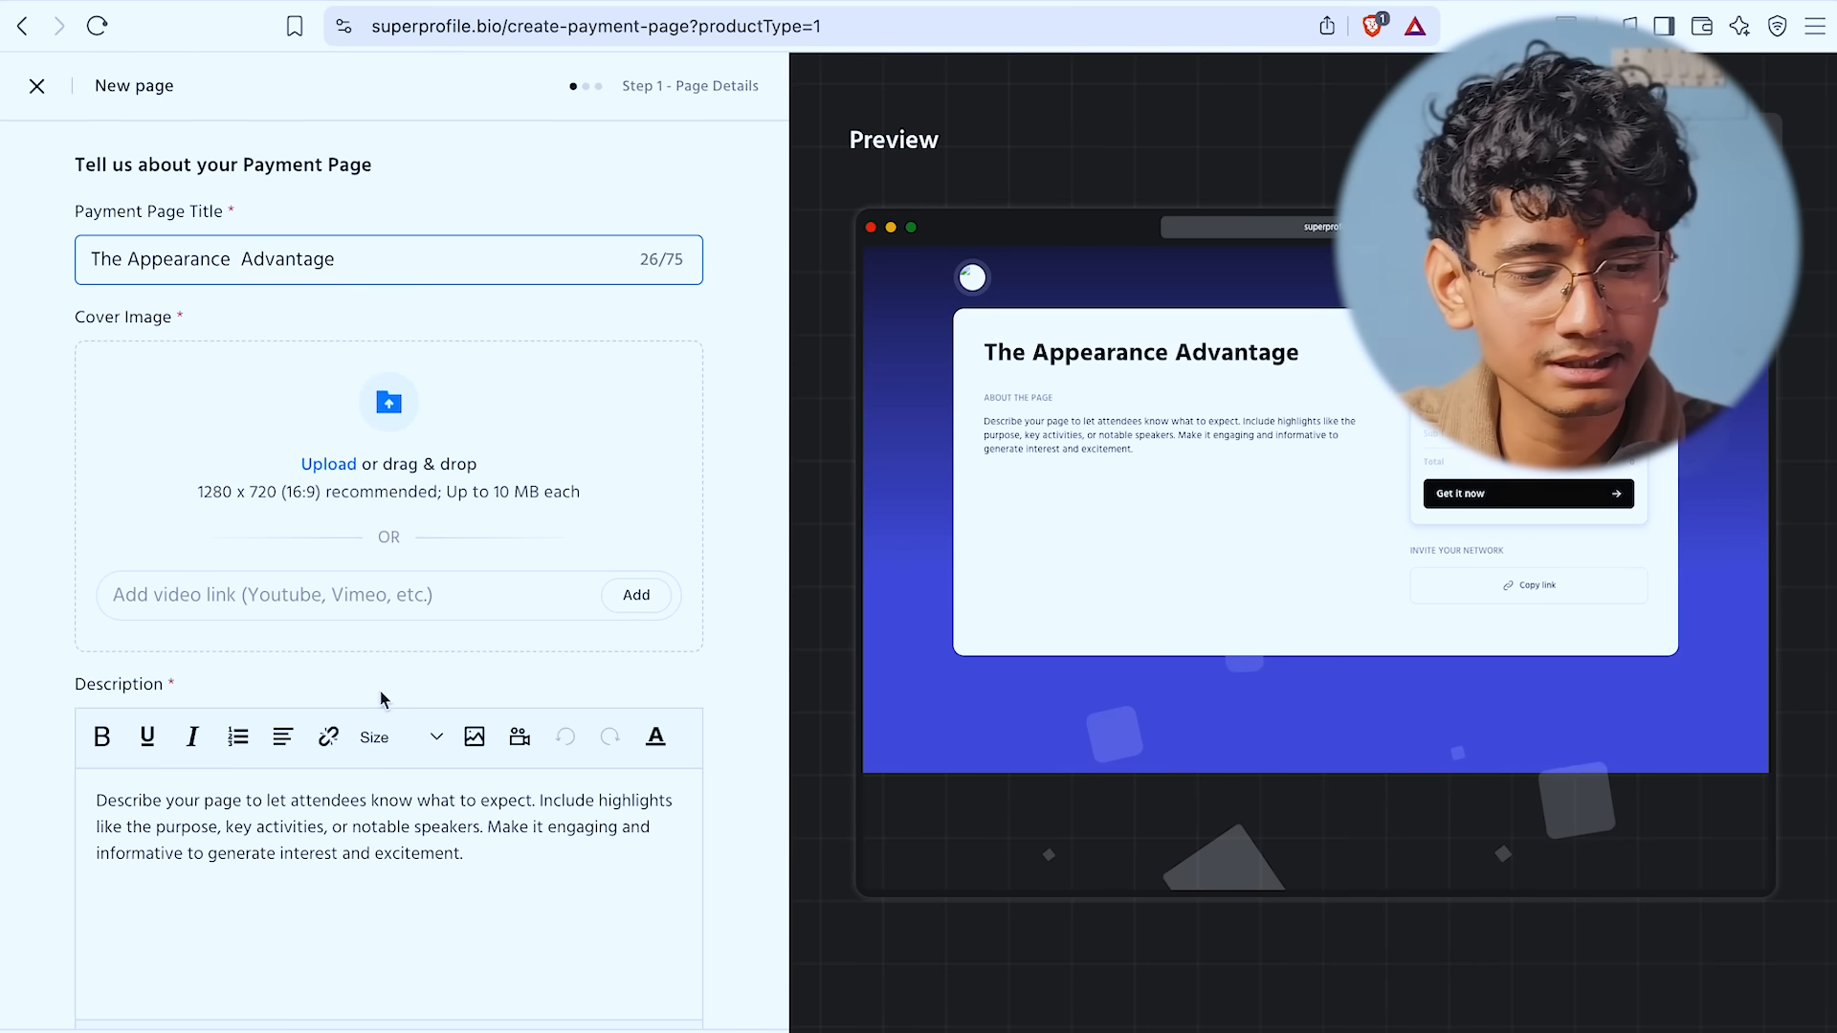
scroll(409, 865, down, 3)
triple_click(494, 629)
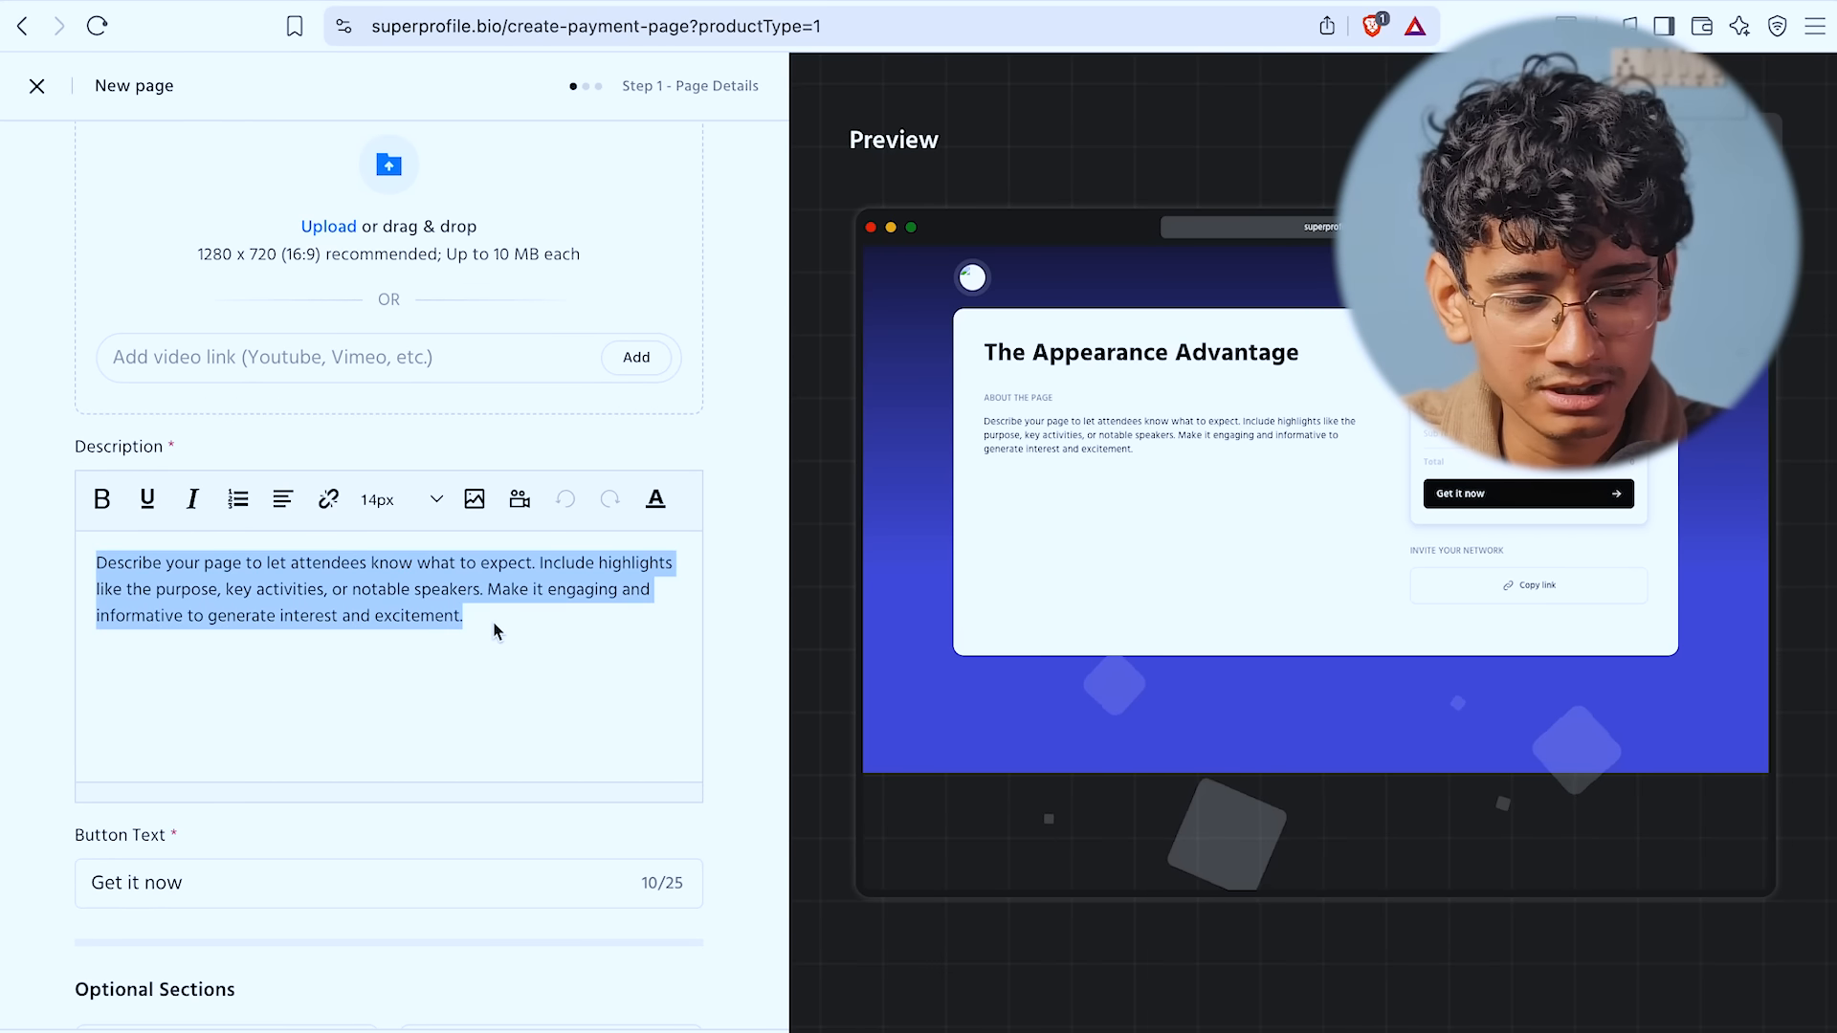
text(This ebook will help men elevate their looks.)
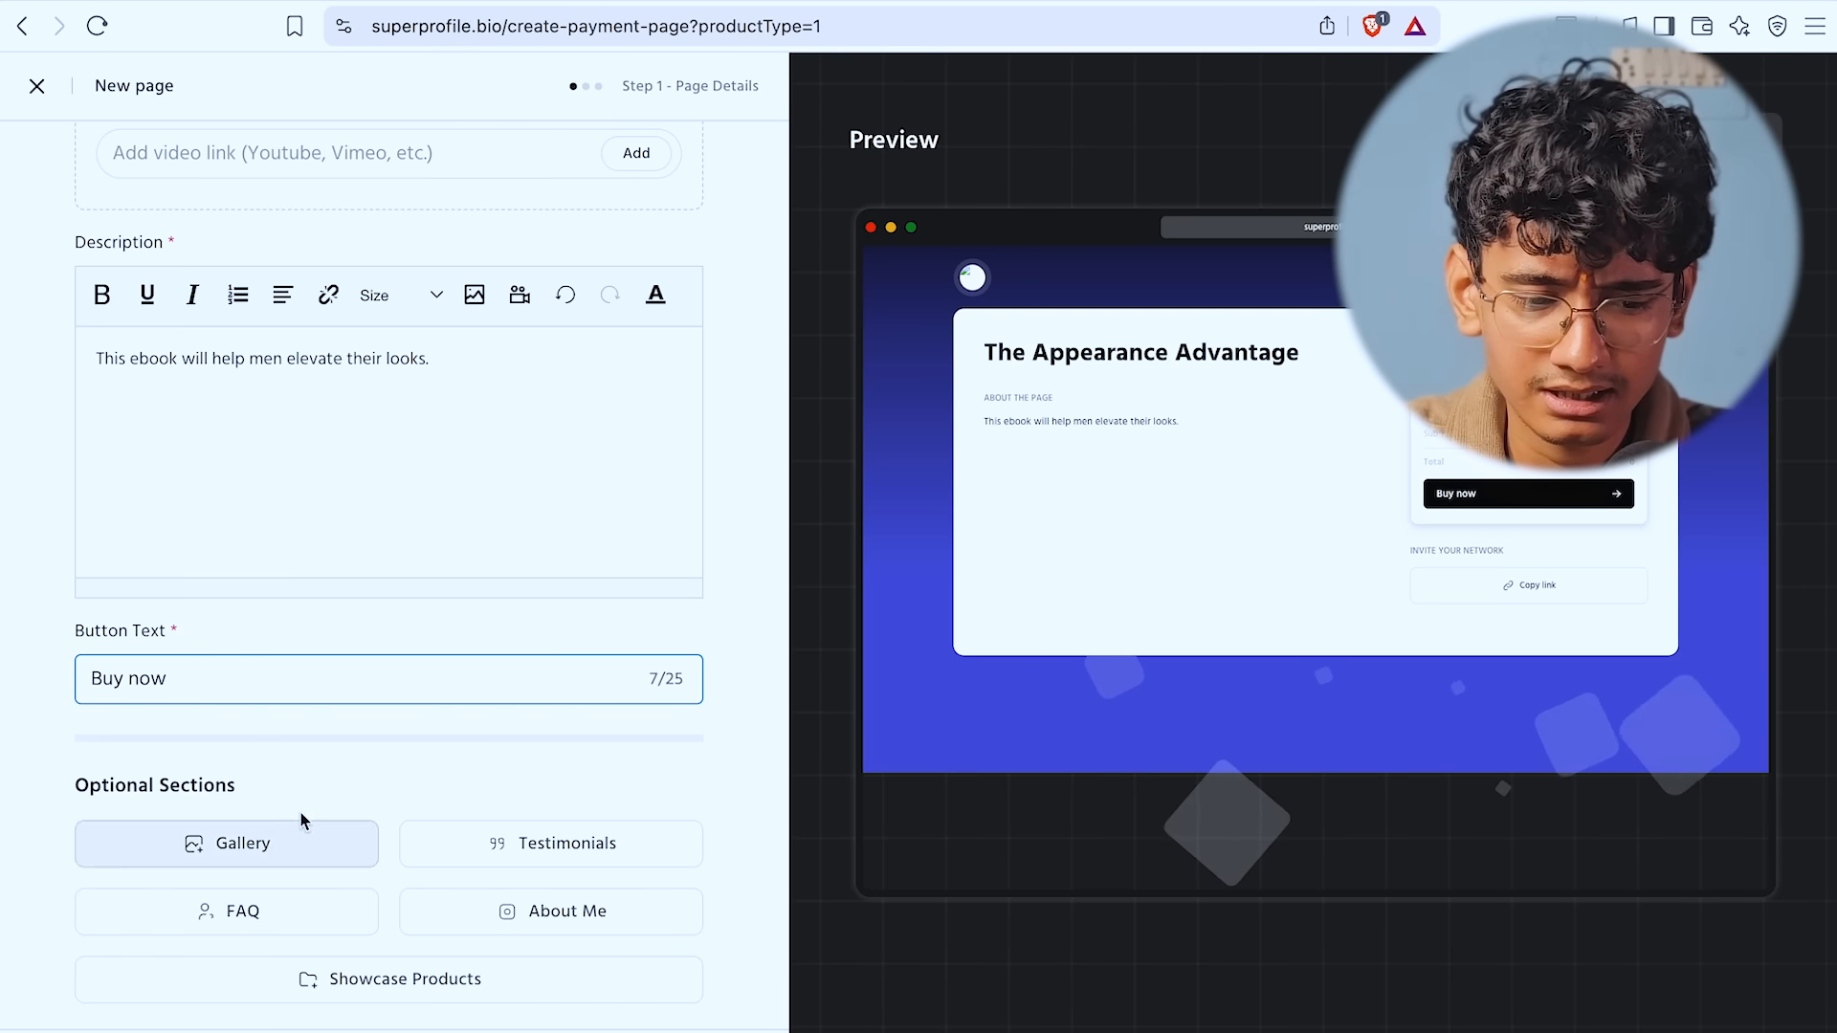
scroll(426, 727, up, 5)
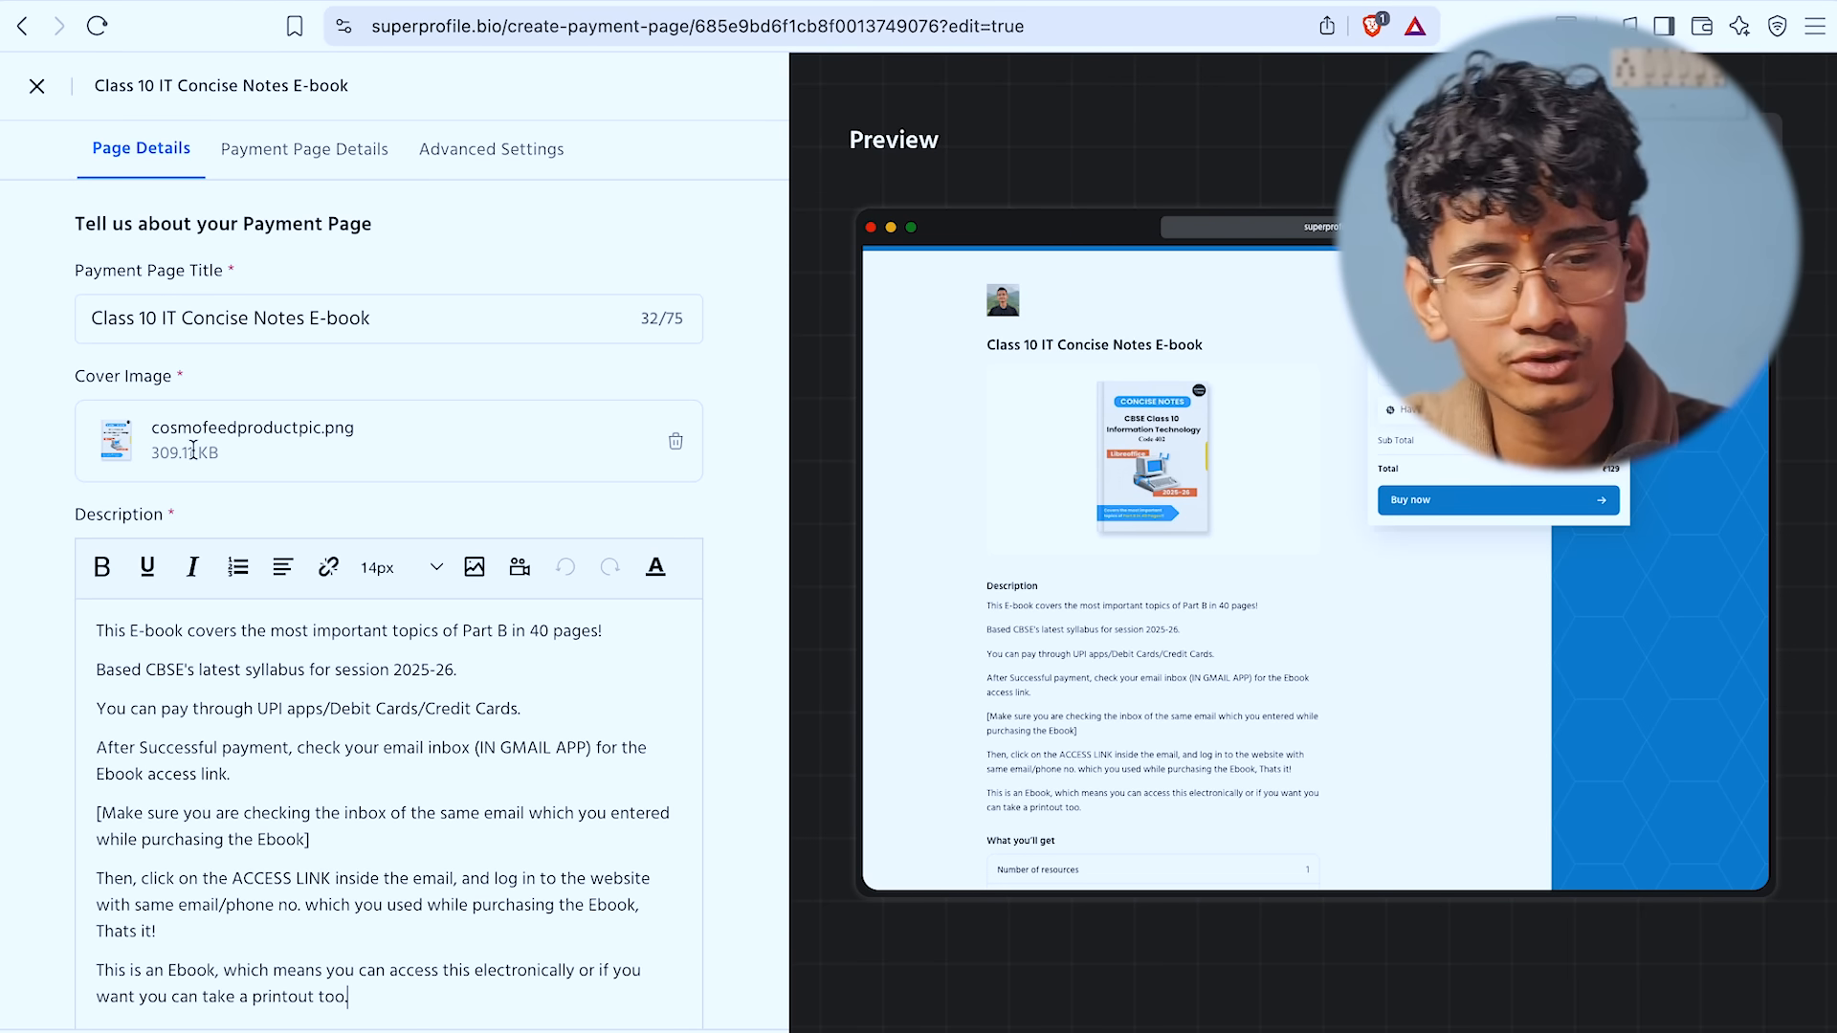
scroll(1084, 485, up, 5)
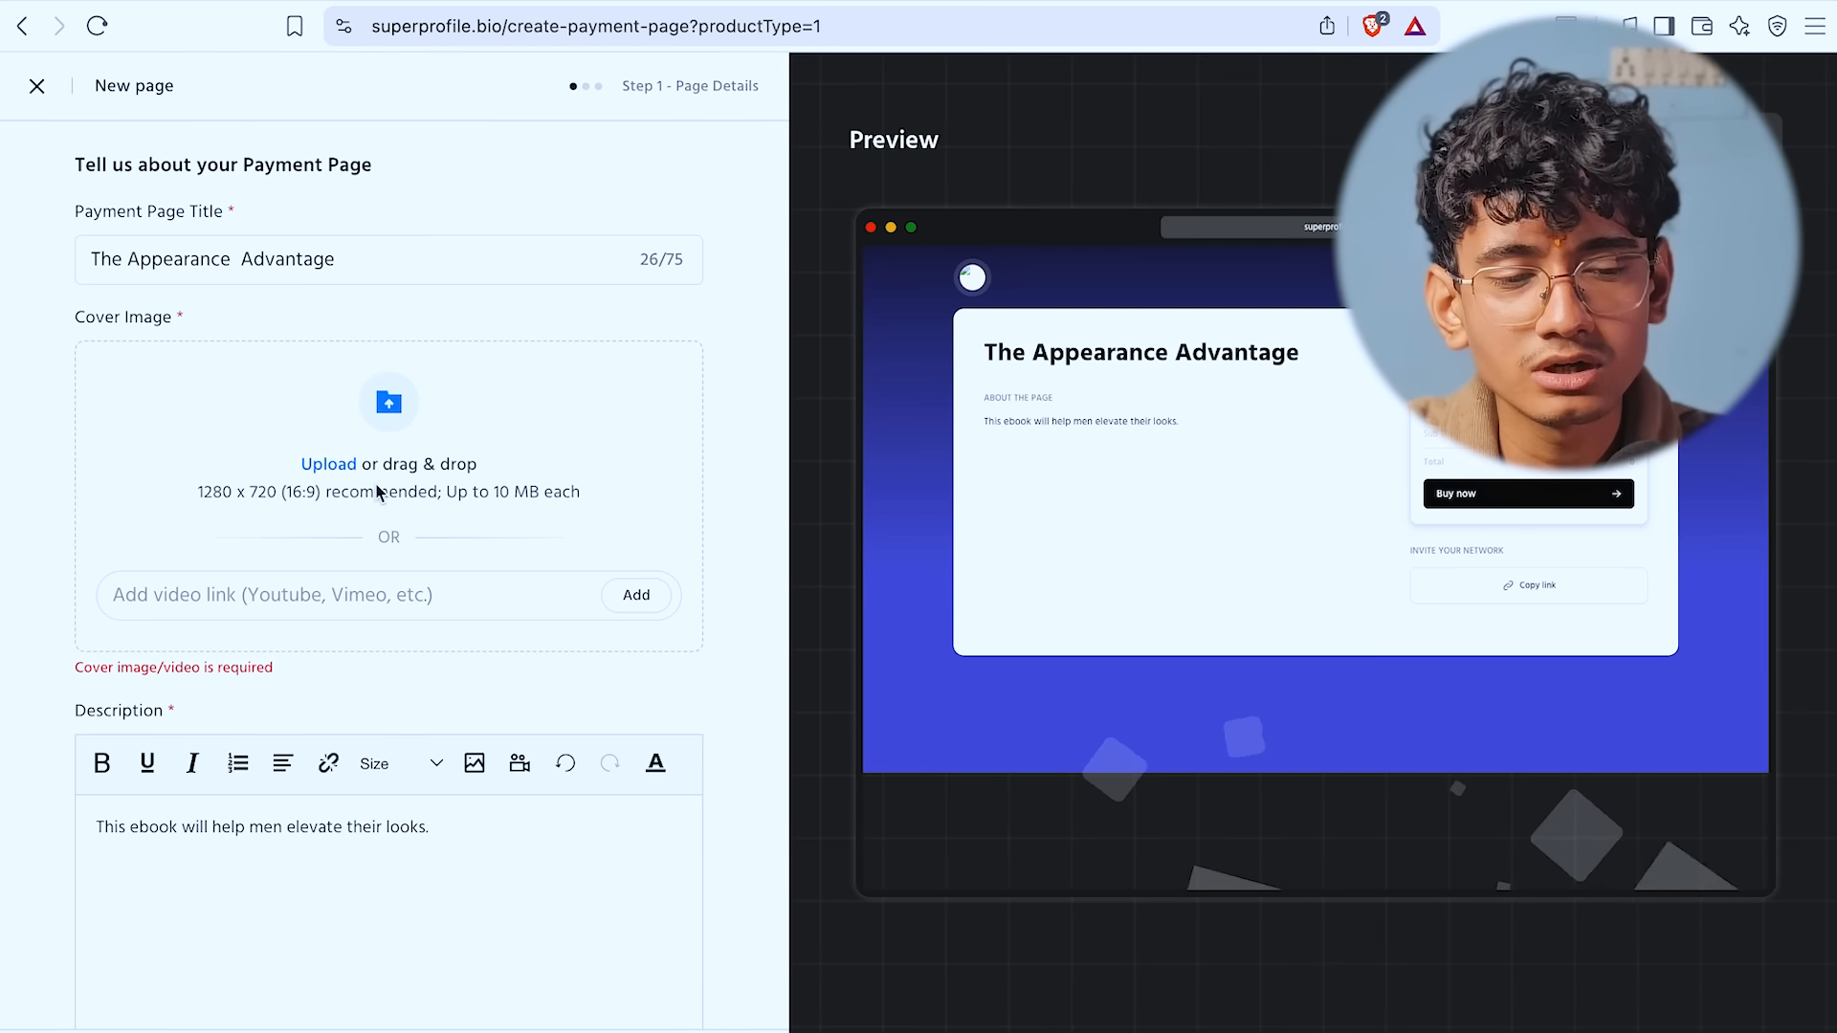
scroll(378, 493, up, 5)
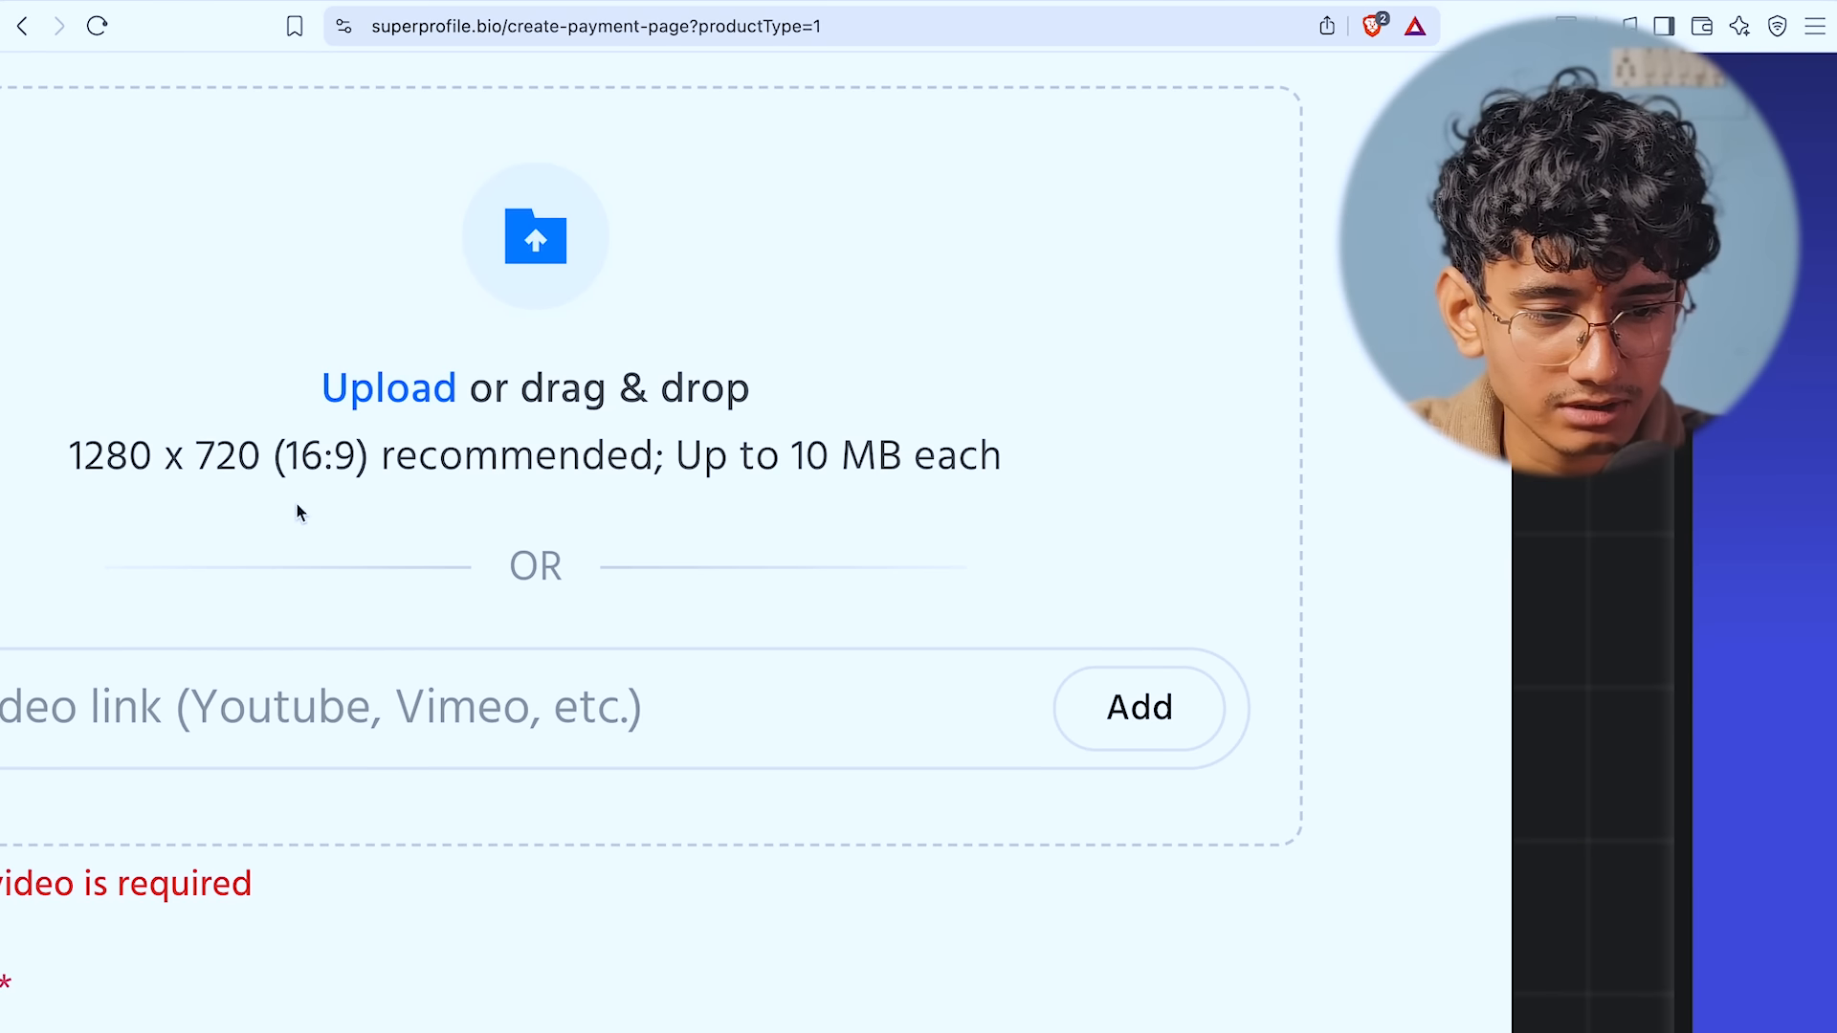
click(387, 459)
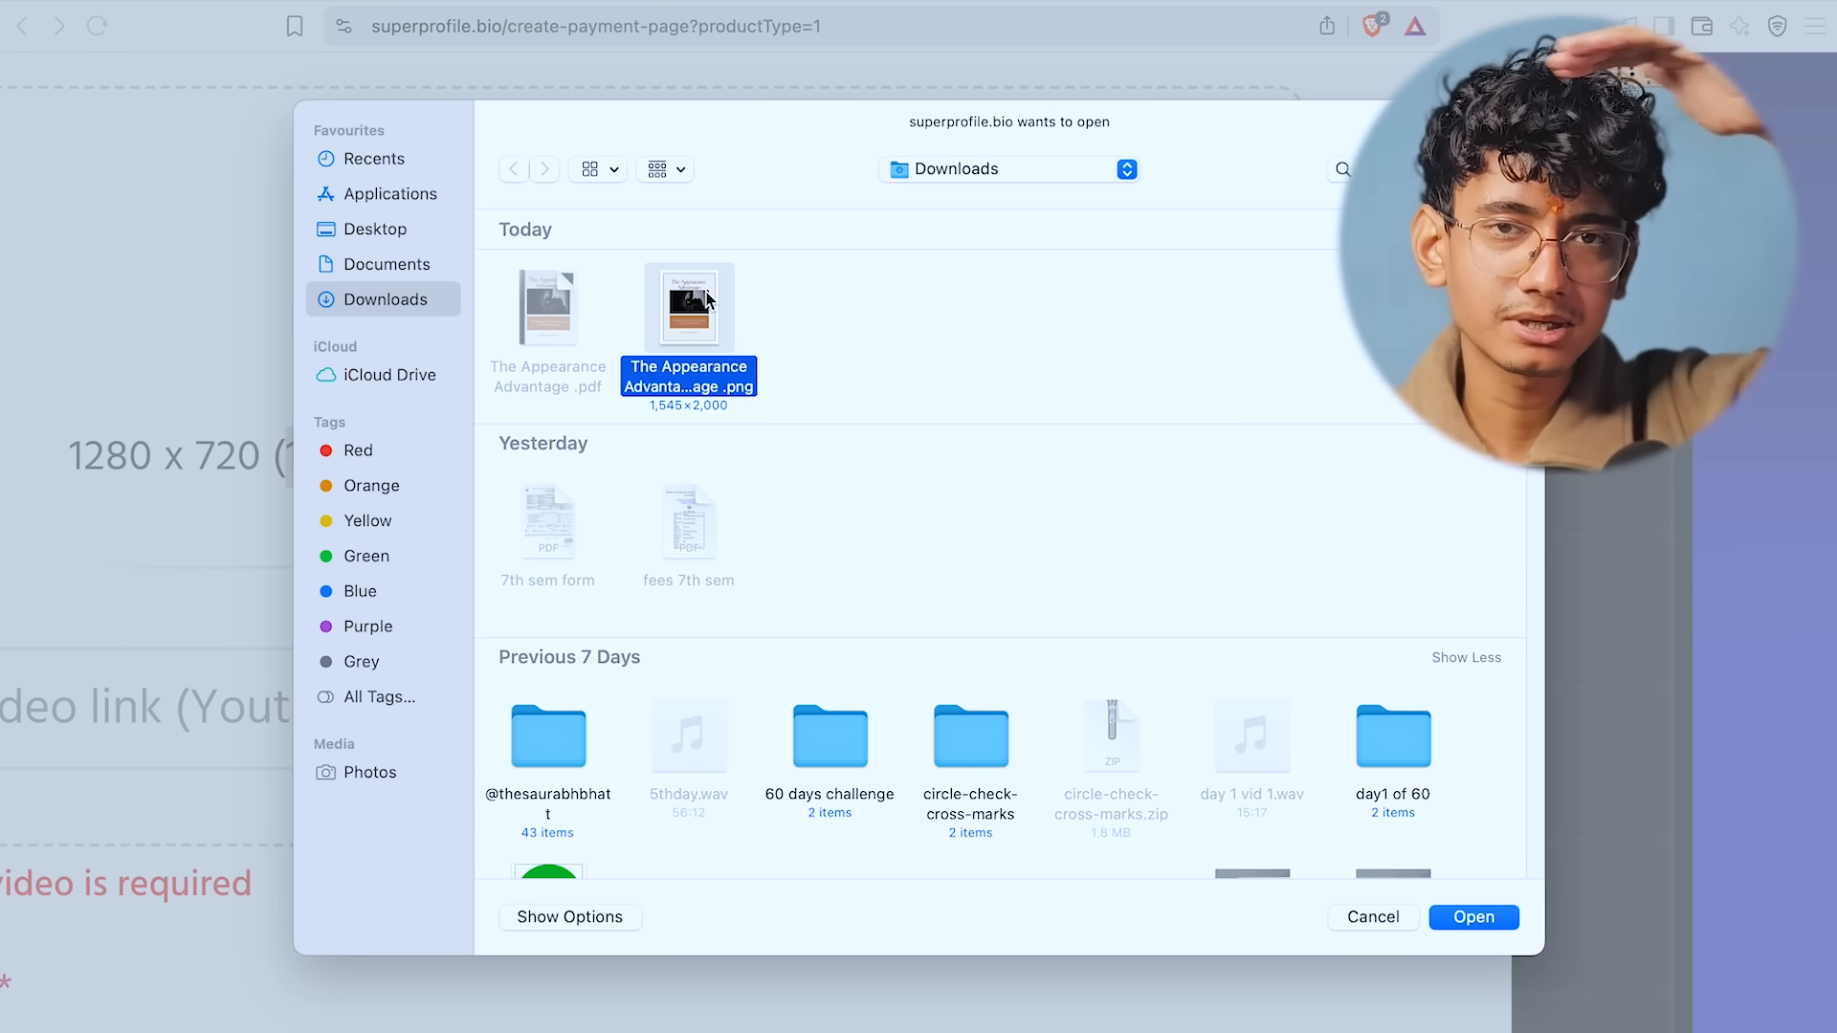
click(1374, 917)
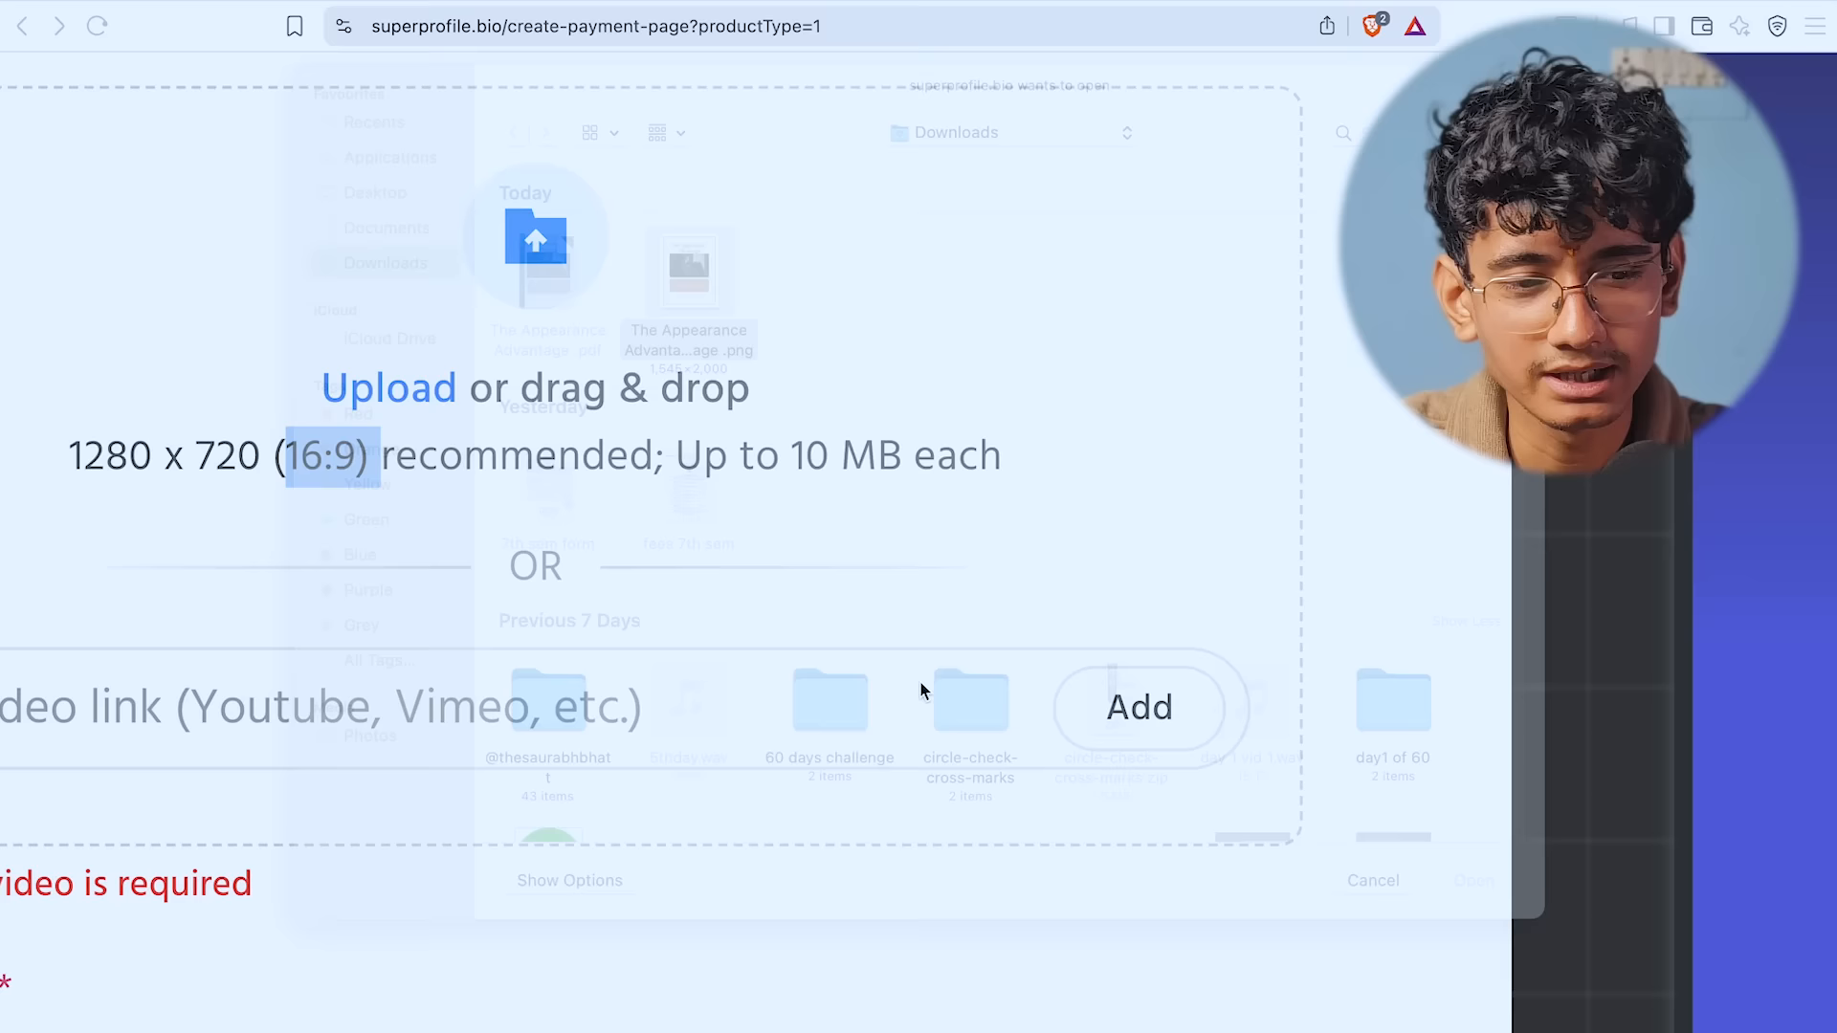
scroll(736, 536, down, 5)
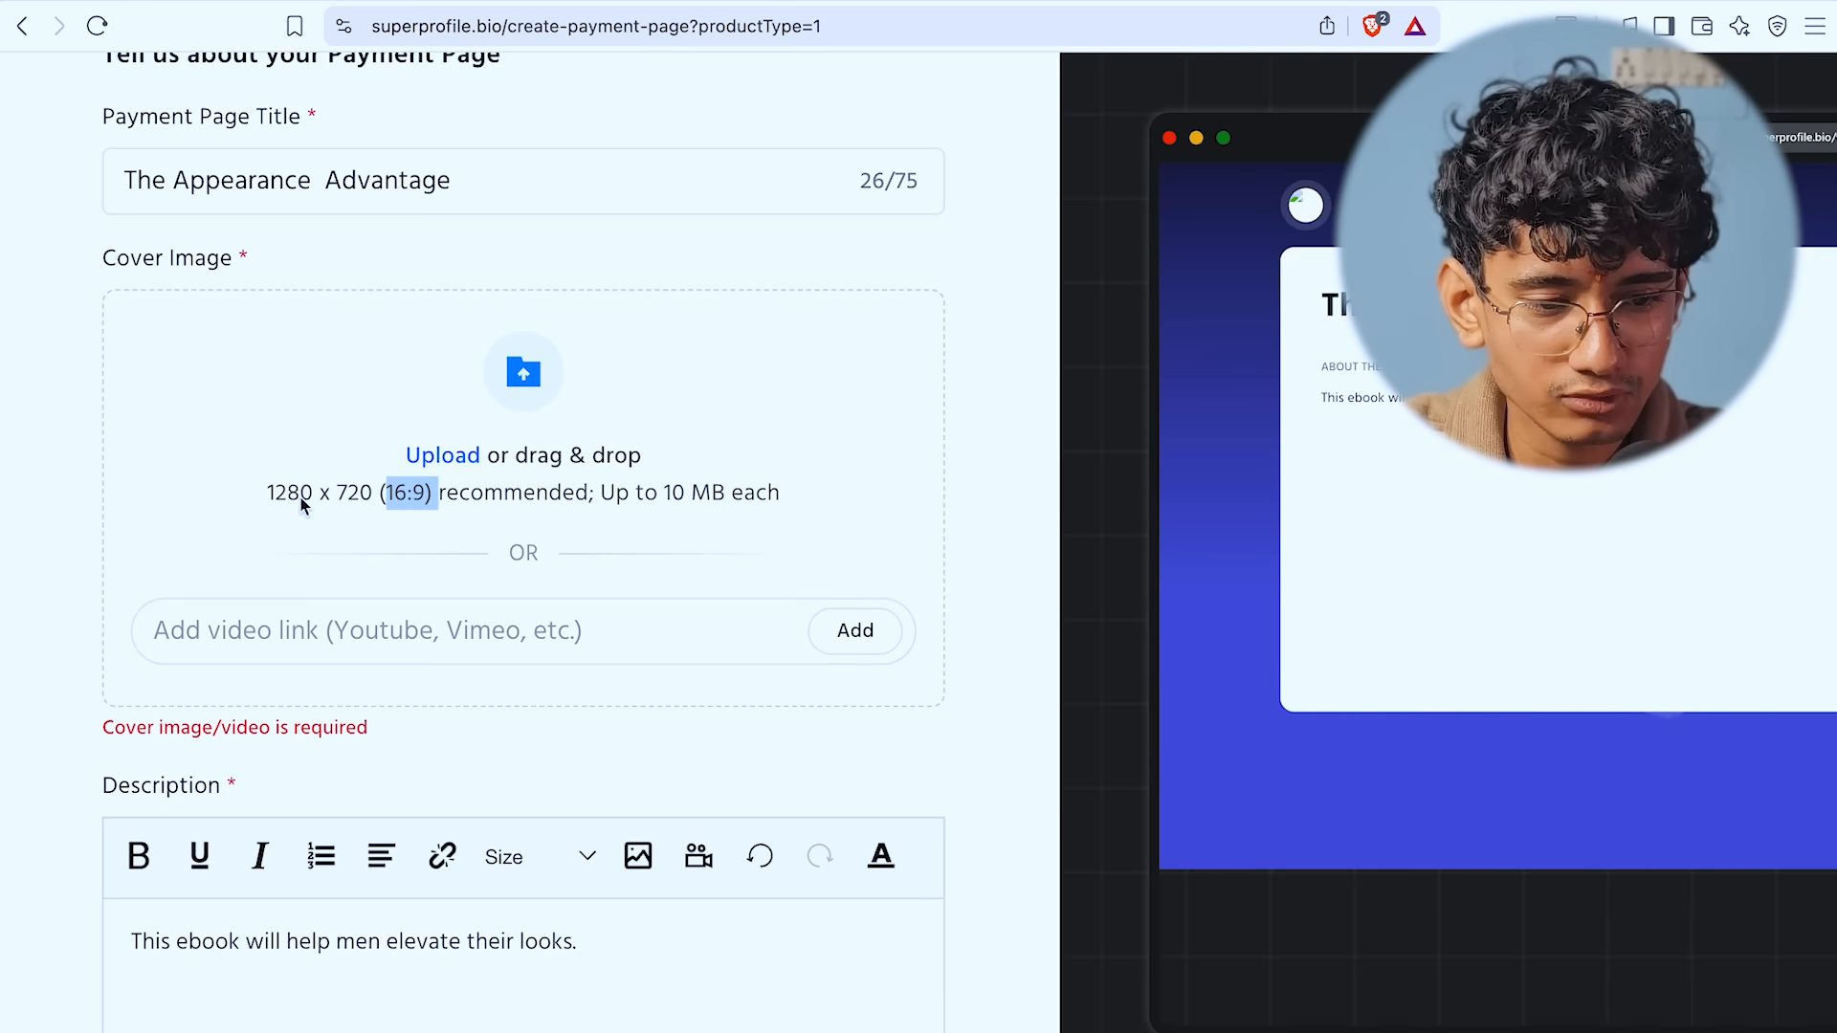
- Switch to Canva and create a new blank design sized 1280 × 720 px for the cover image
click(469, 364)
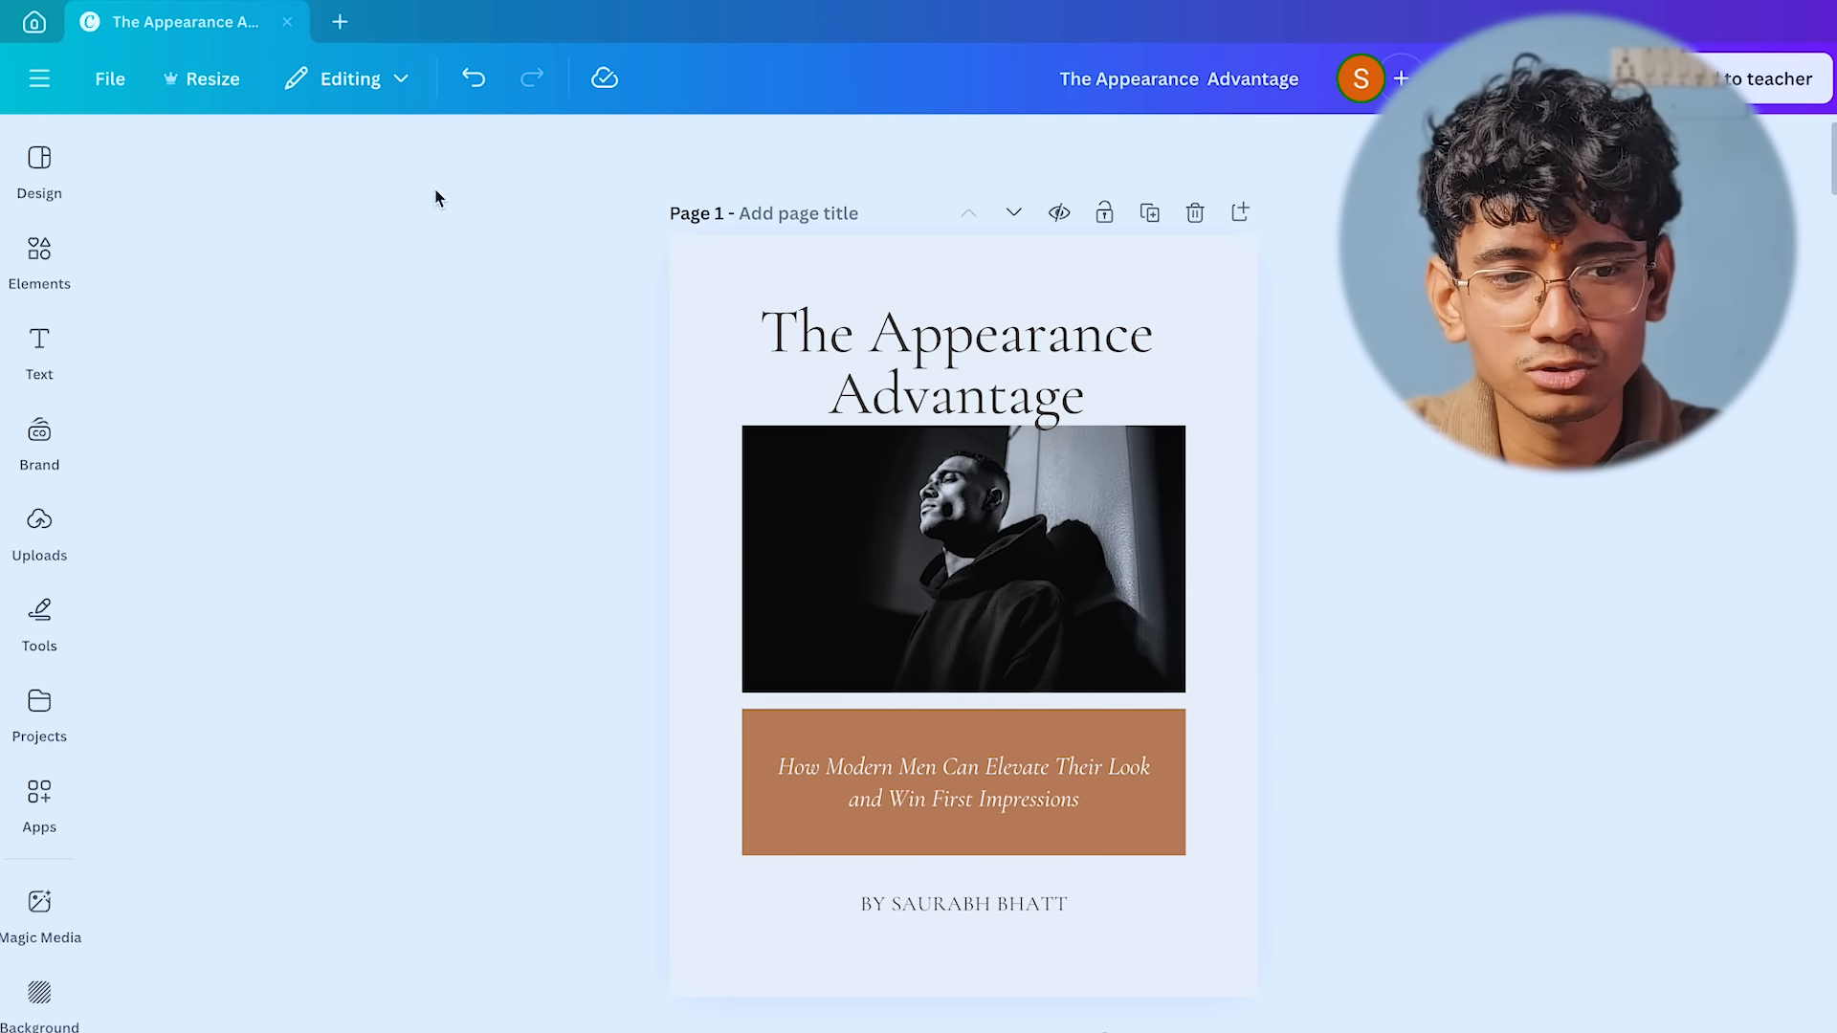
click(343, 24)
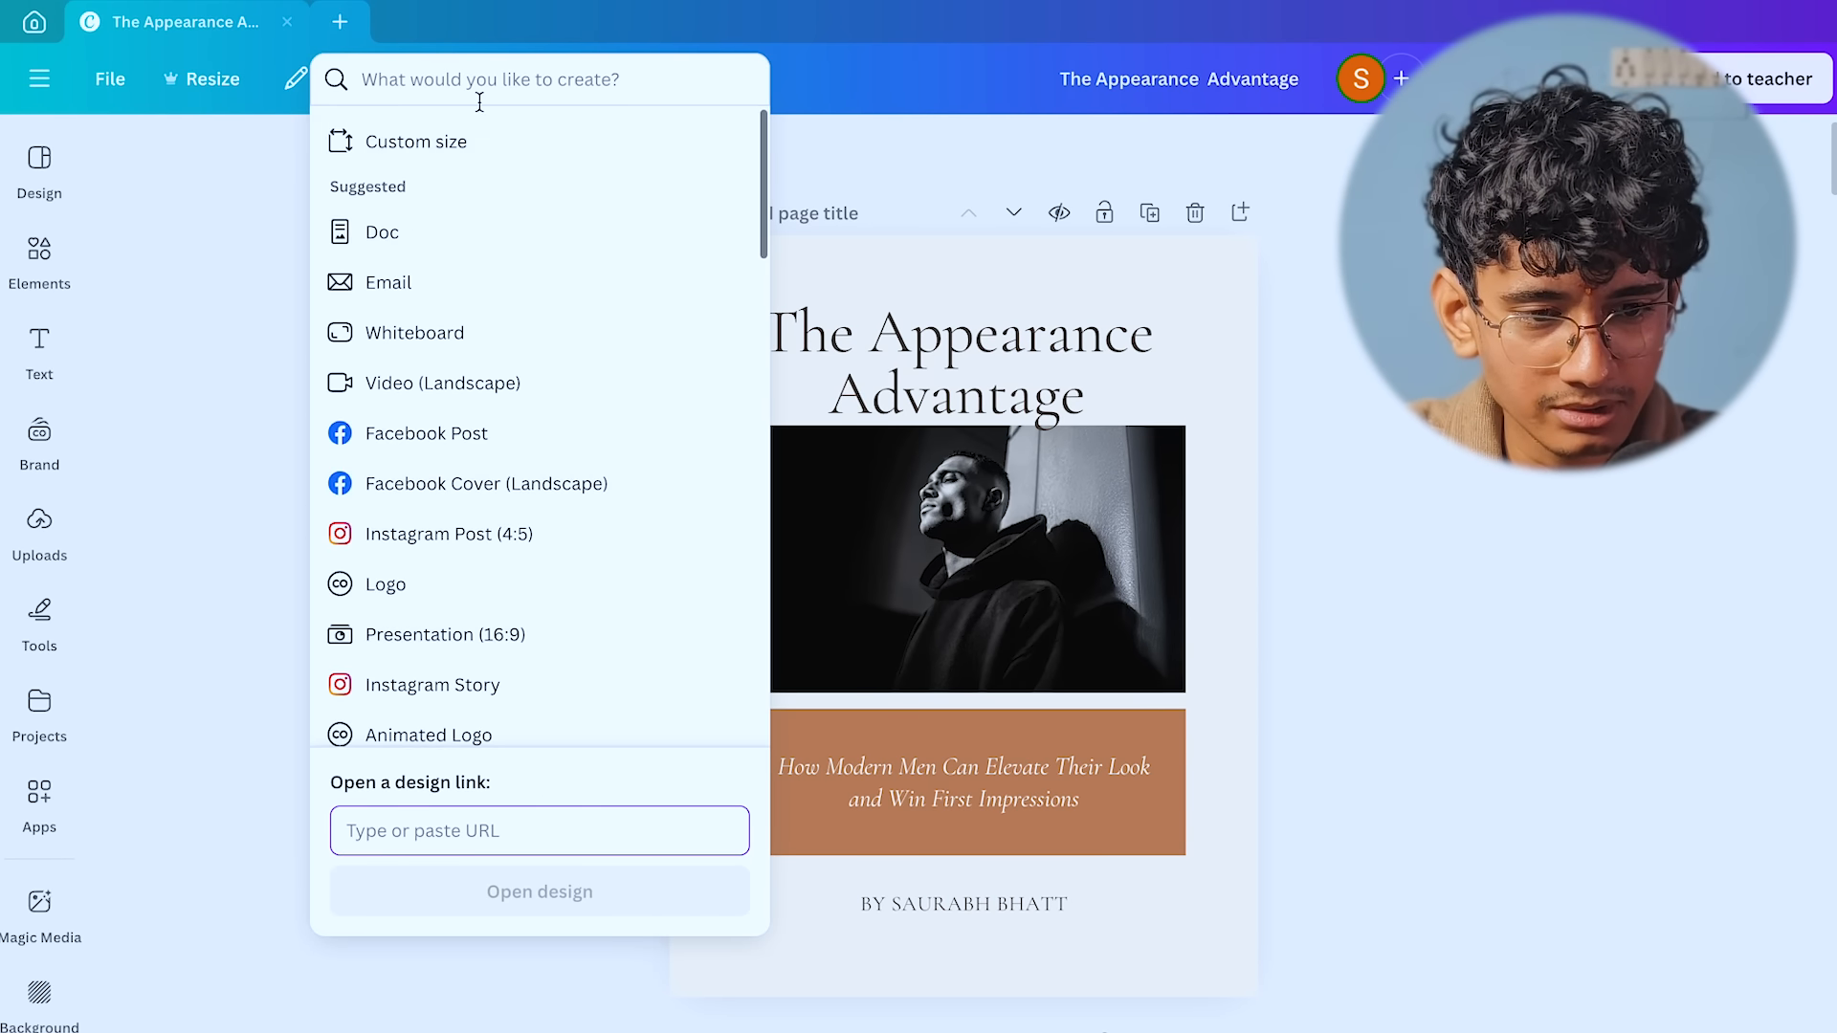
click(467, 143)
text(12)
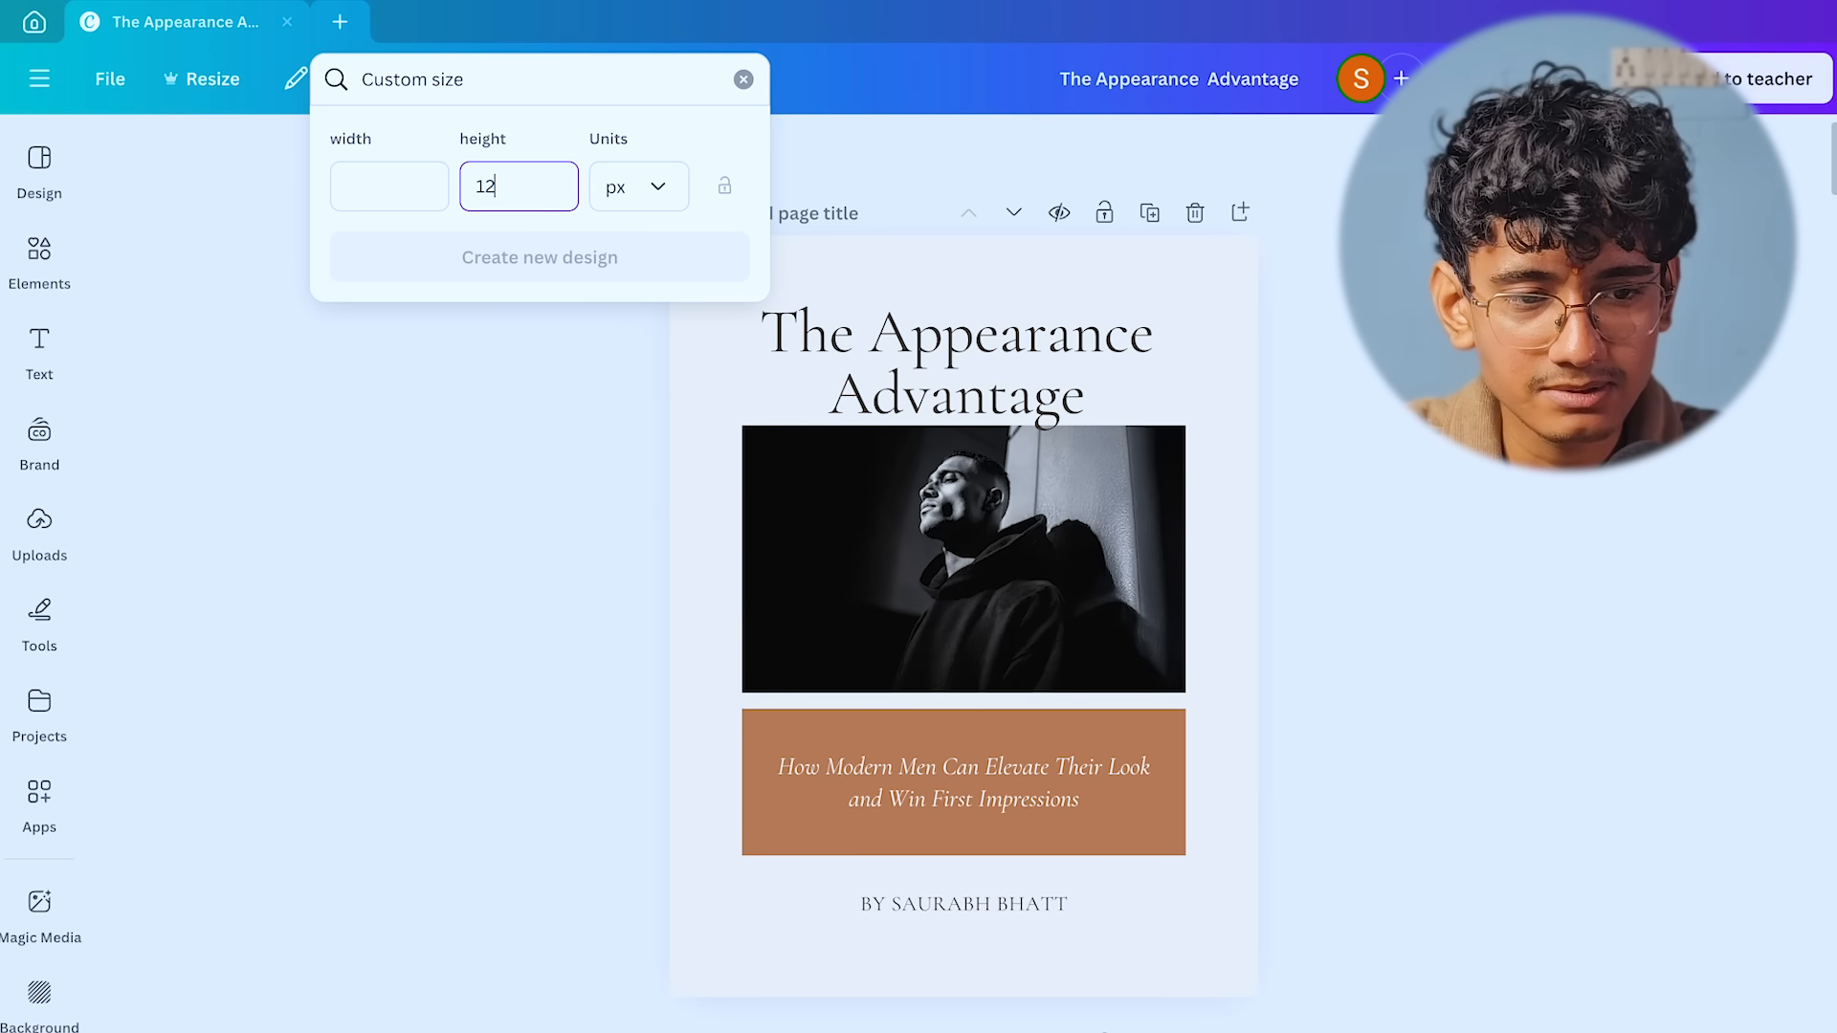
click(381, 189)
text(1280)
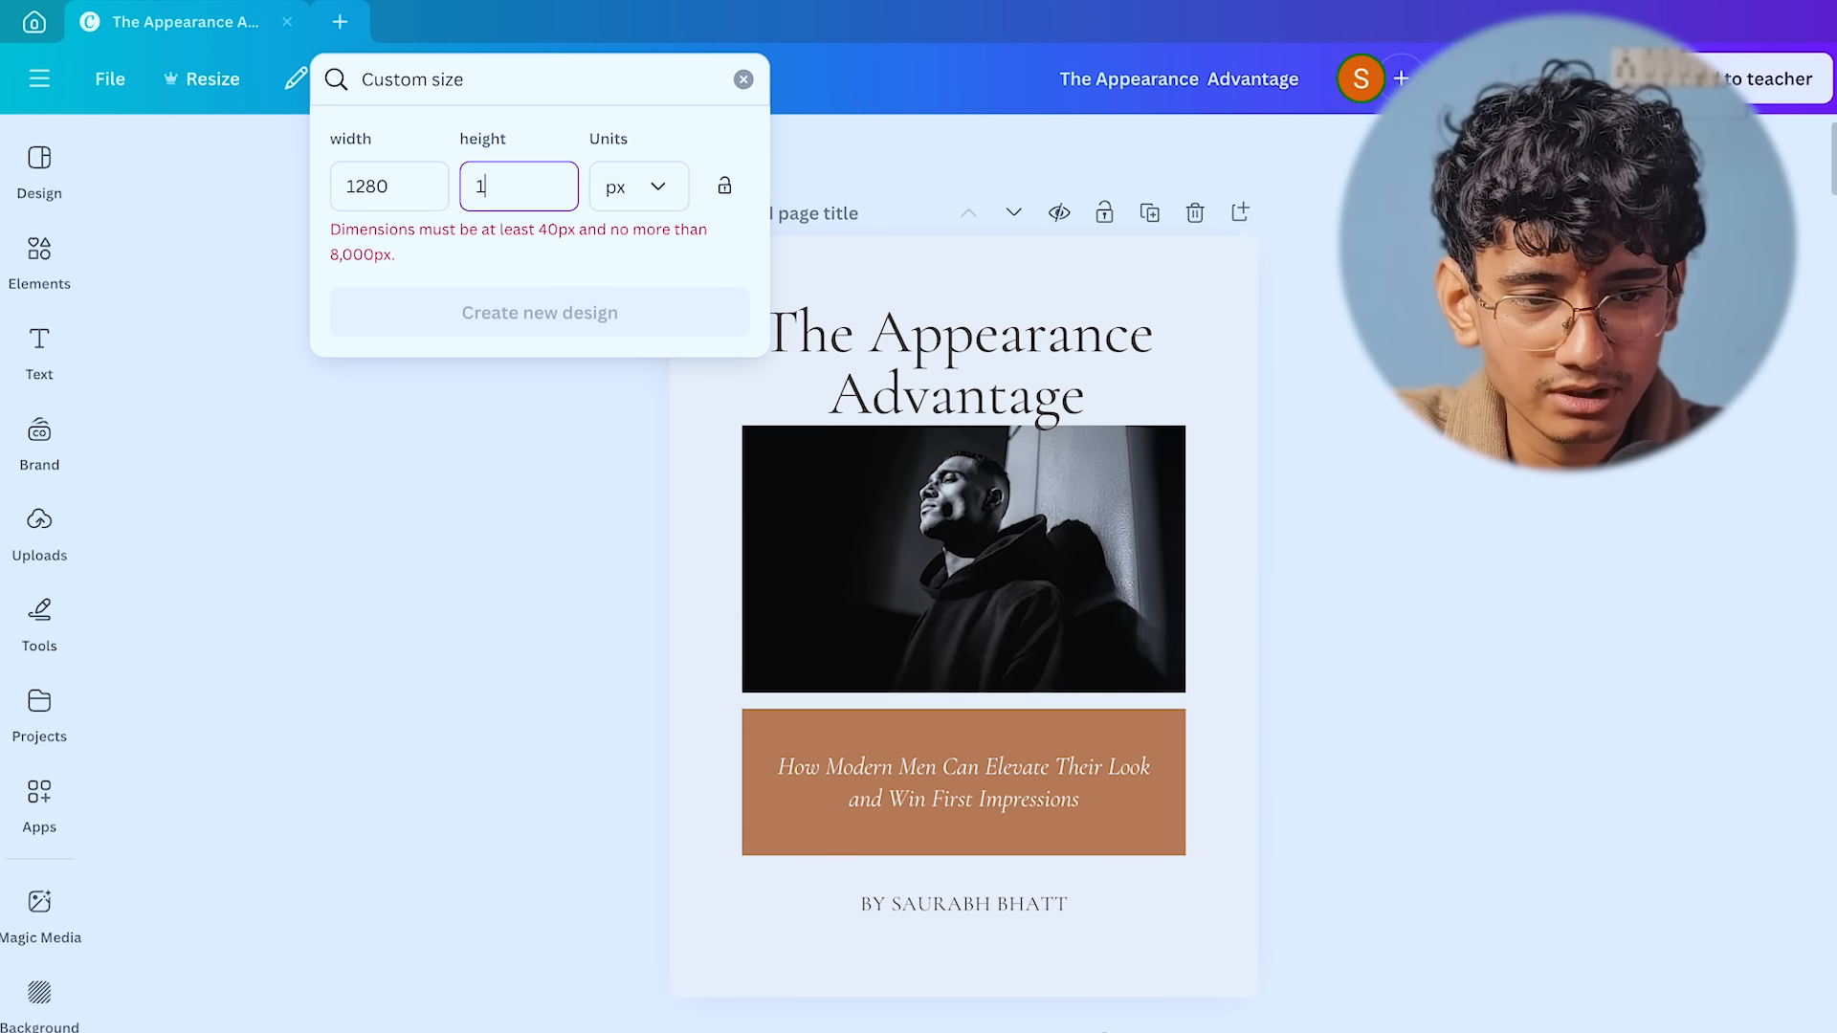
key(BackSpace)
text(72)
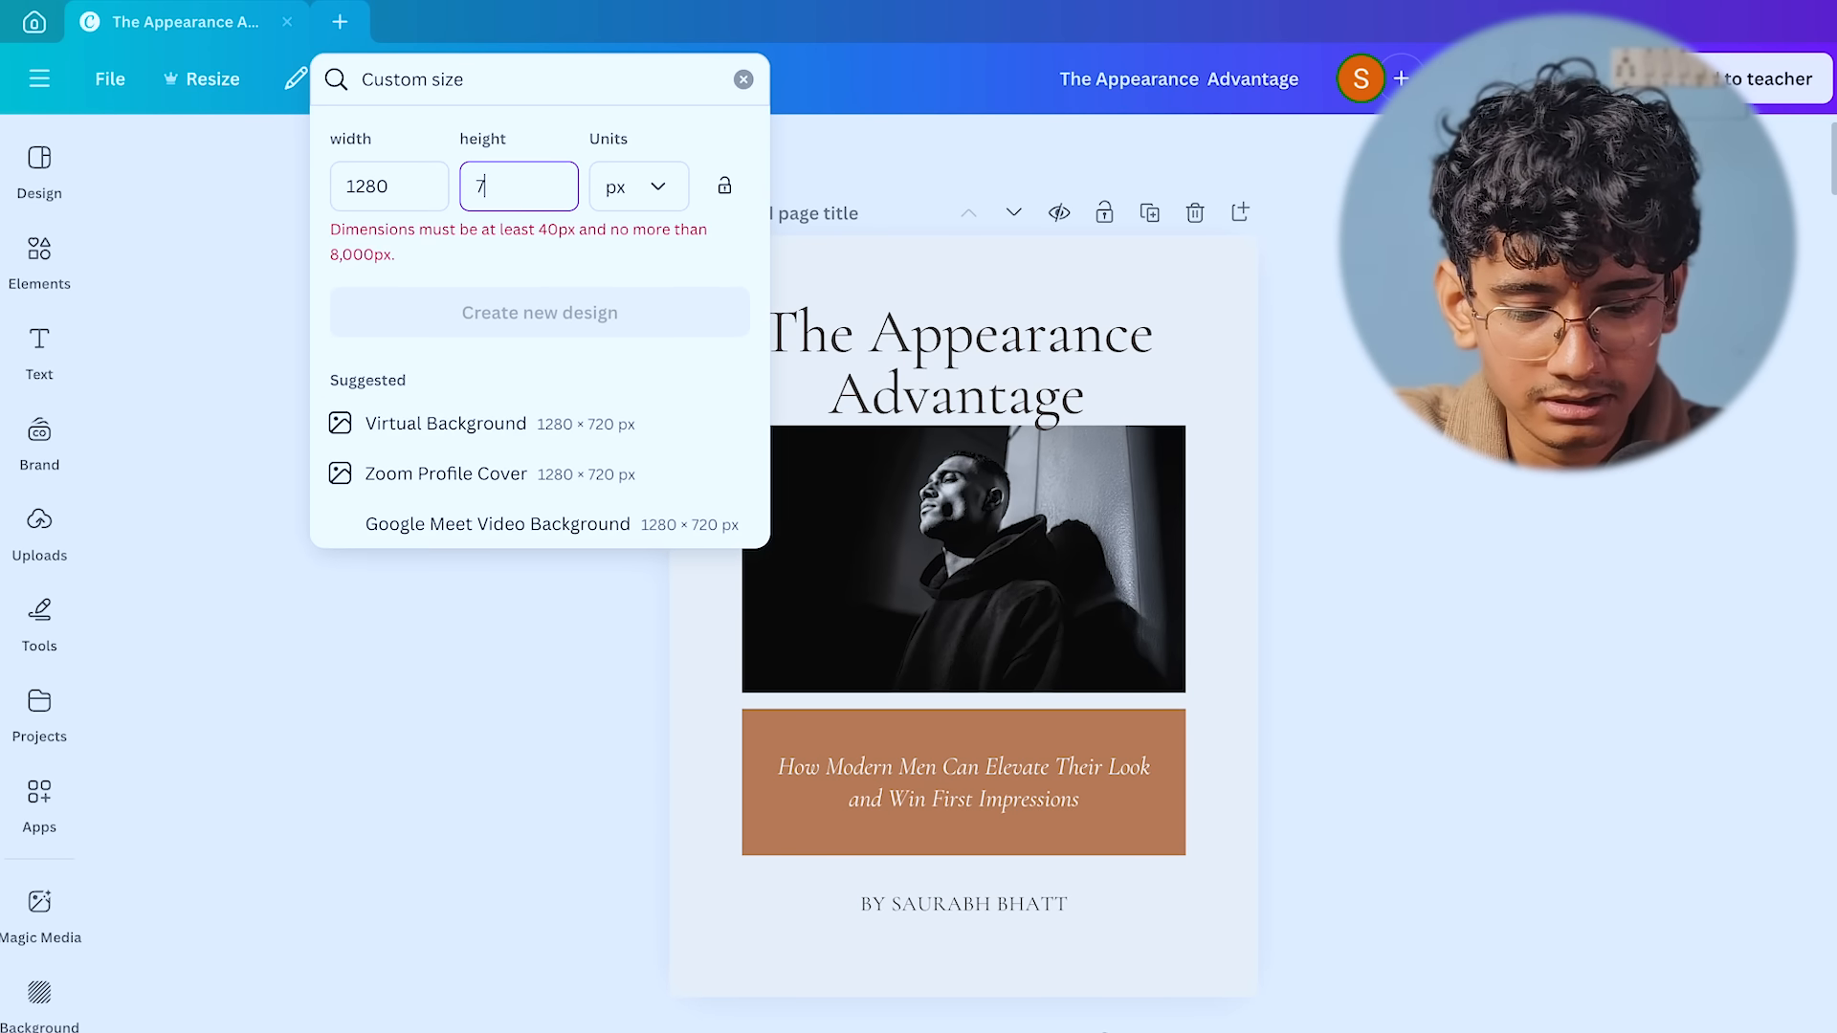
click(548, 468)
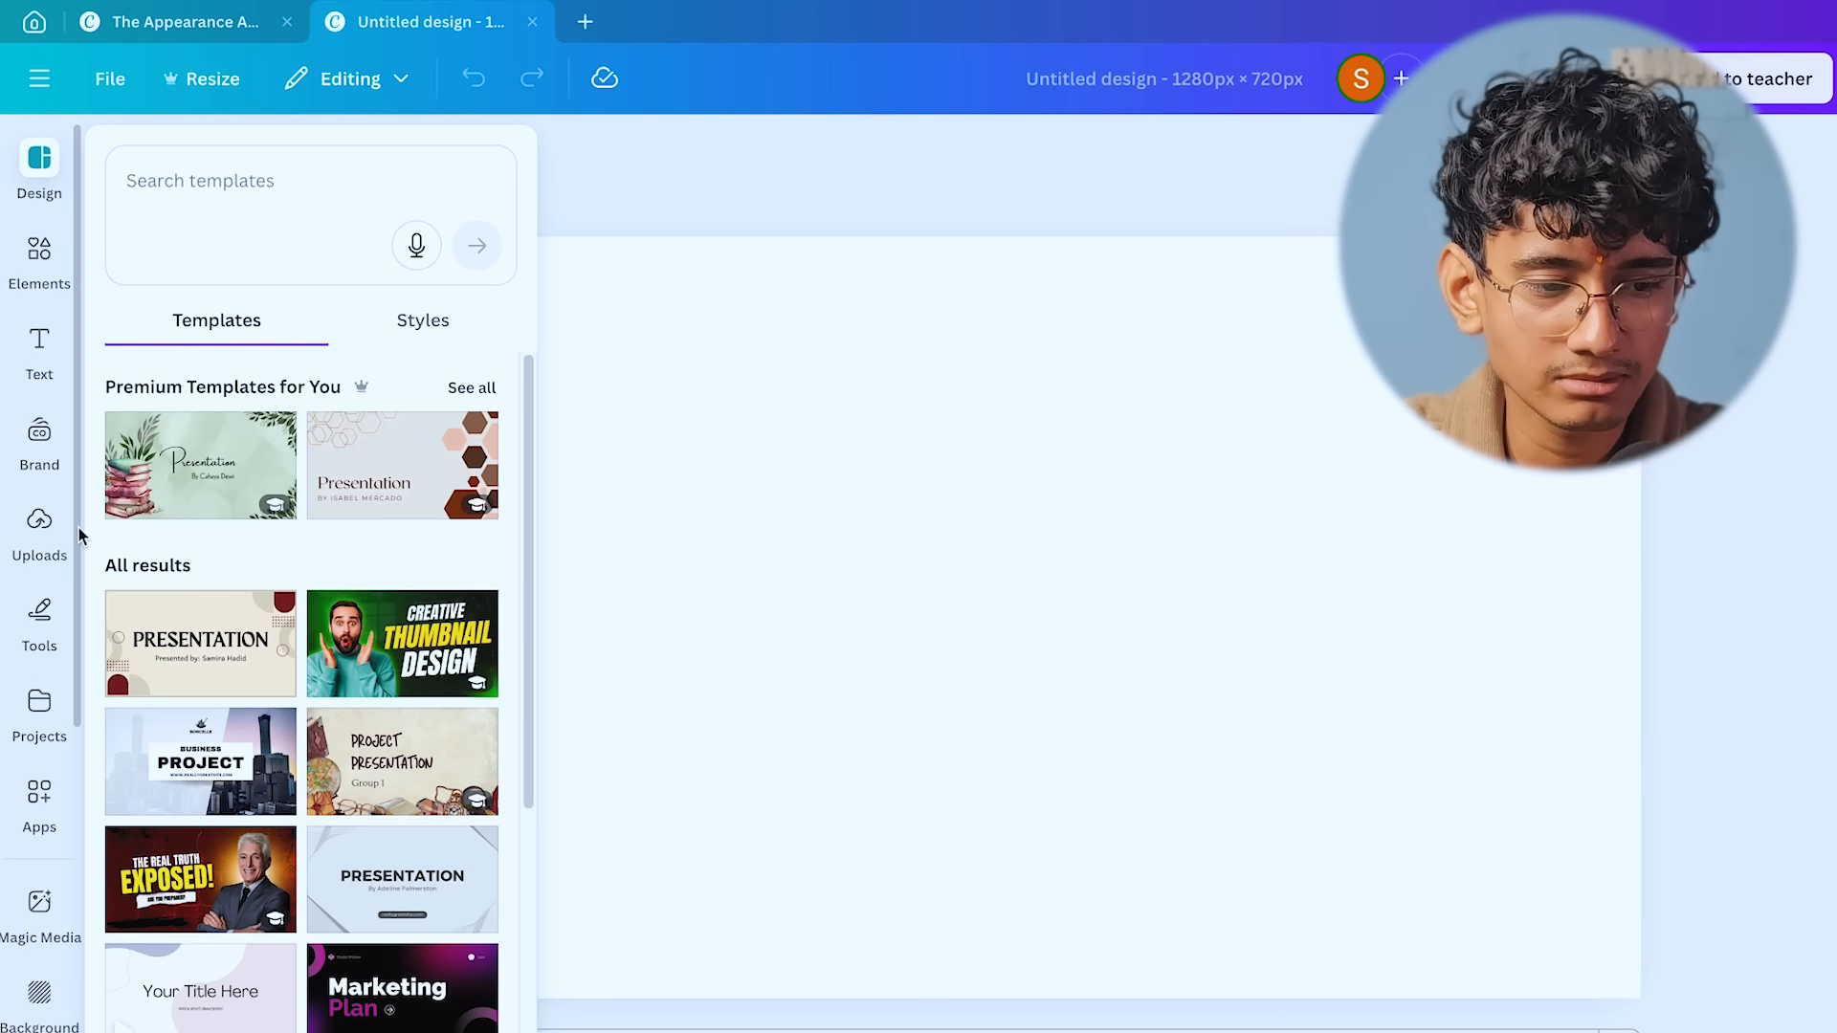
- Upload the eBook's front cover image and place it centred on the blank landscape page
click(39, 545)
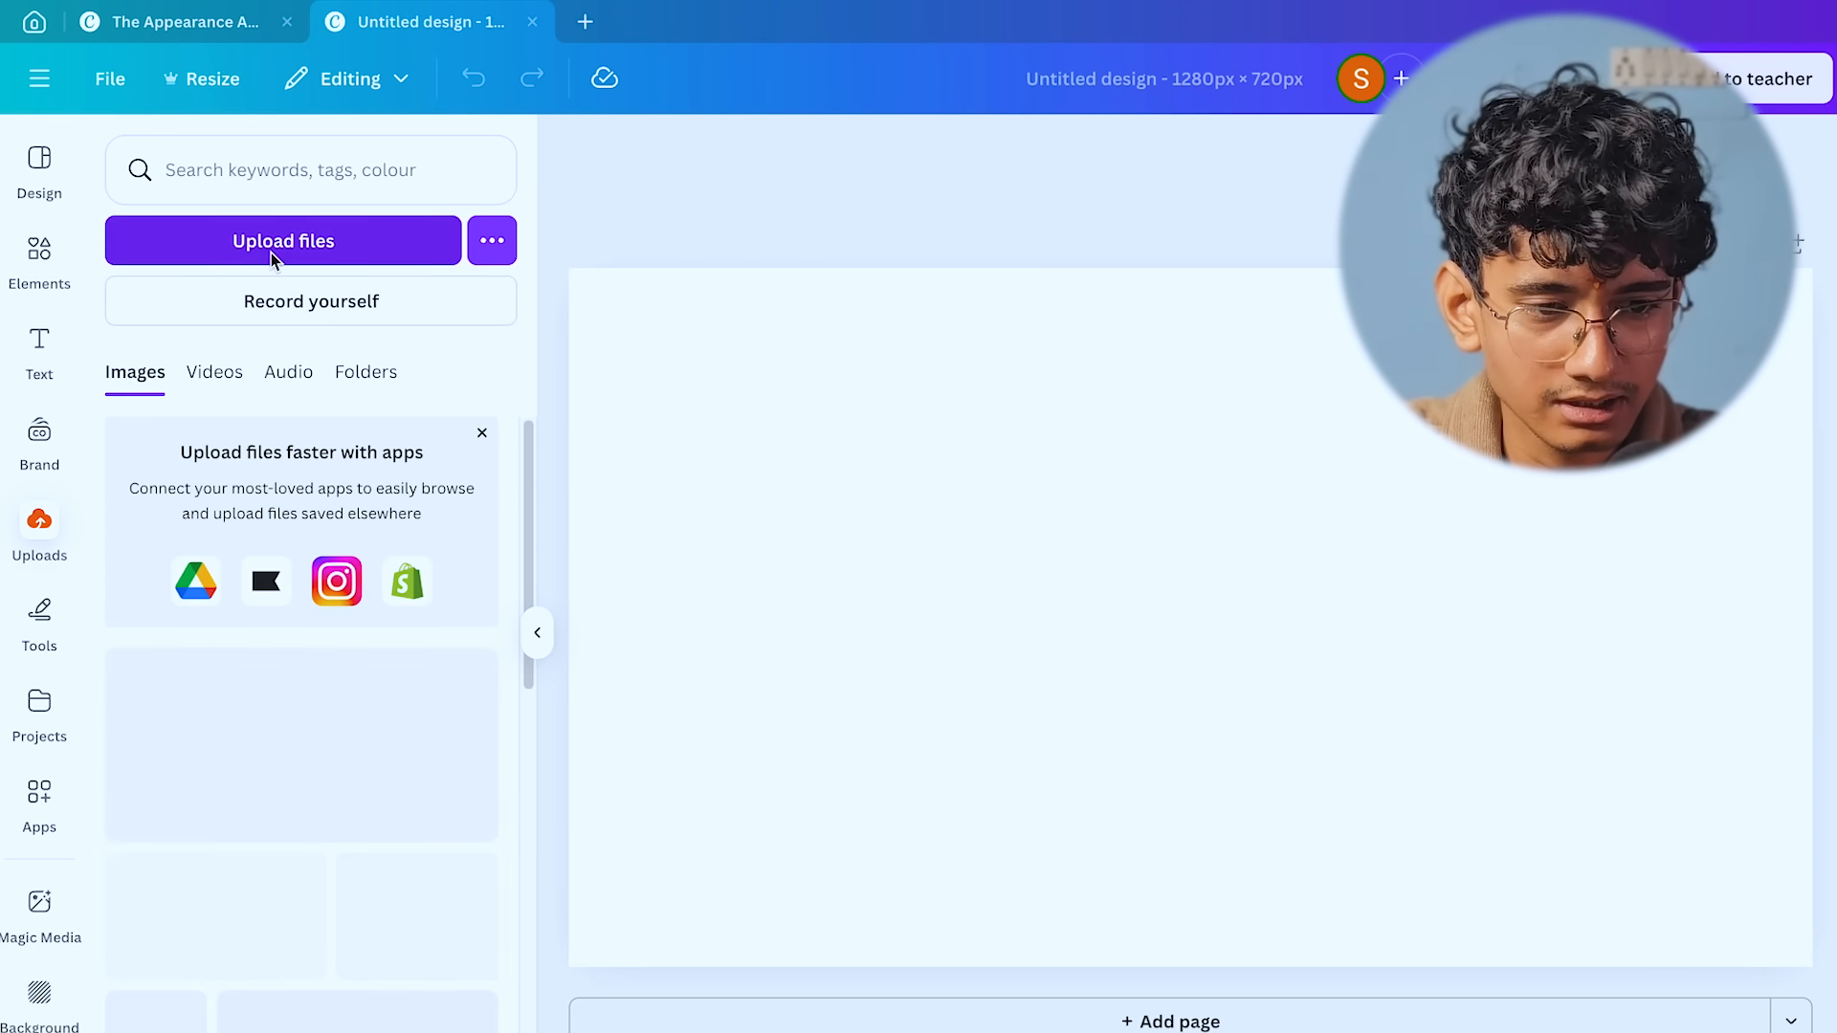
click(271, 252)
click(404, 187)
double_click(533, 174)
drag(1172, 615, 1190, 615)
- Rename the design as "Front page" and download it as a PNG image
text(Front page)
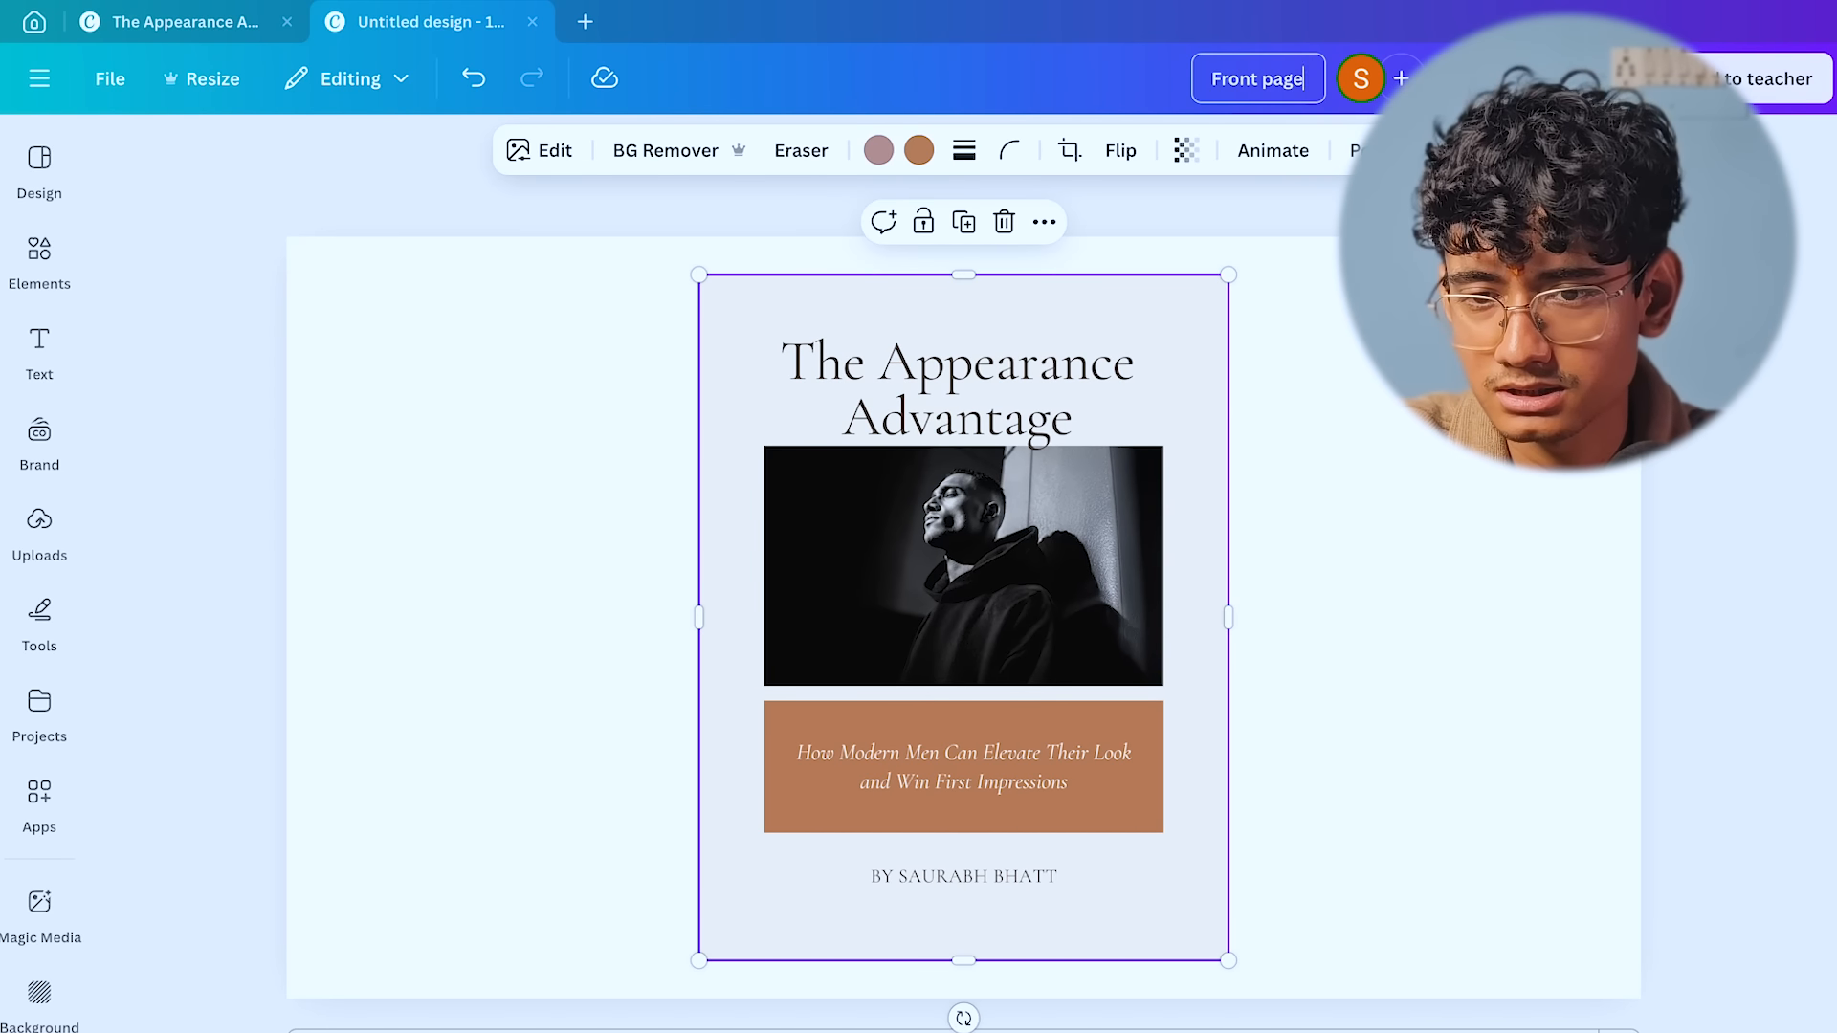
click(1770, 79)
click(1375, 599)
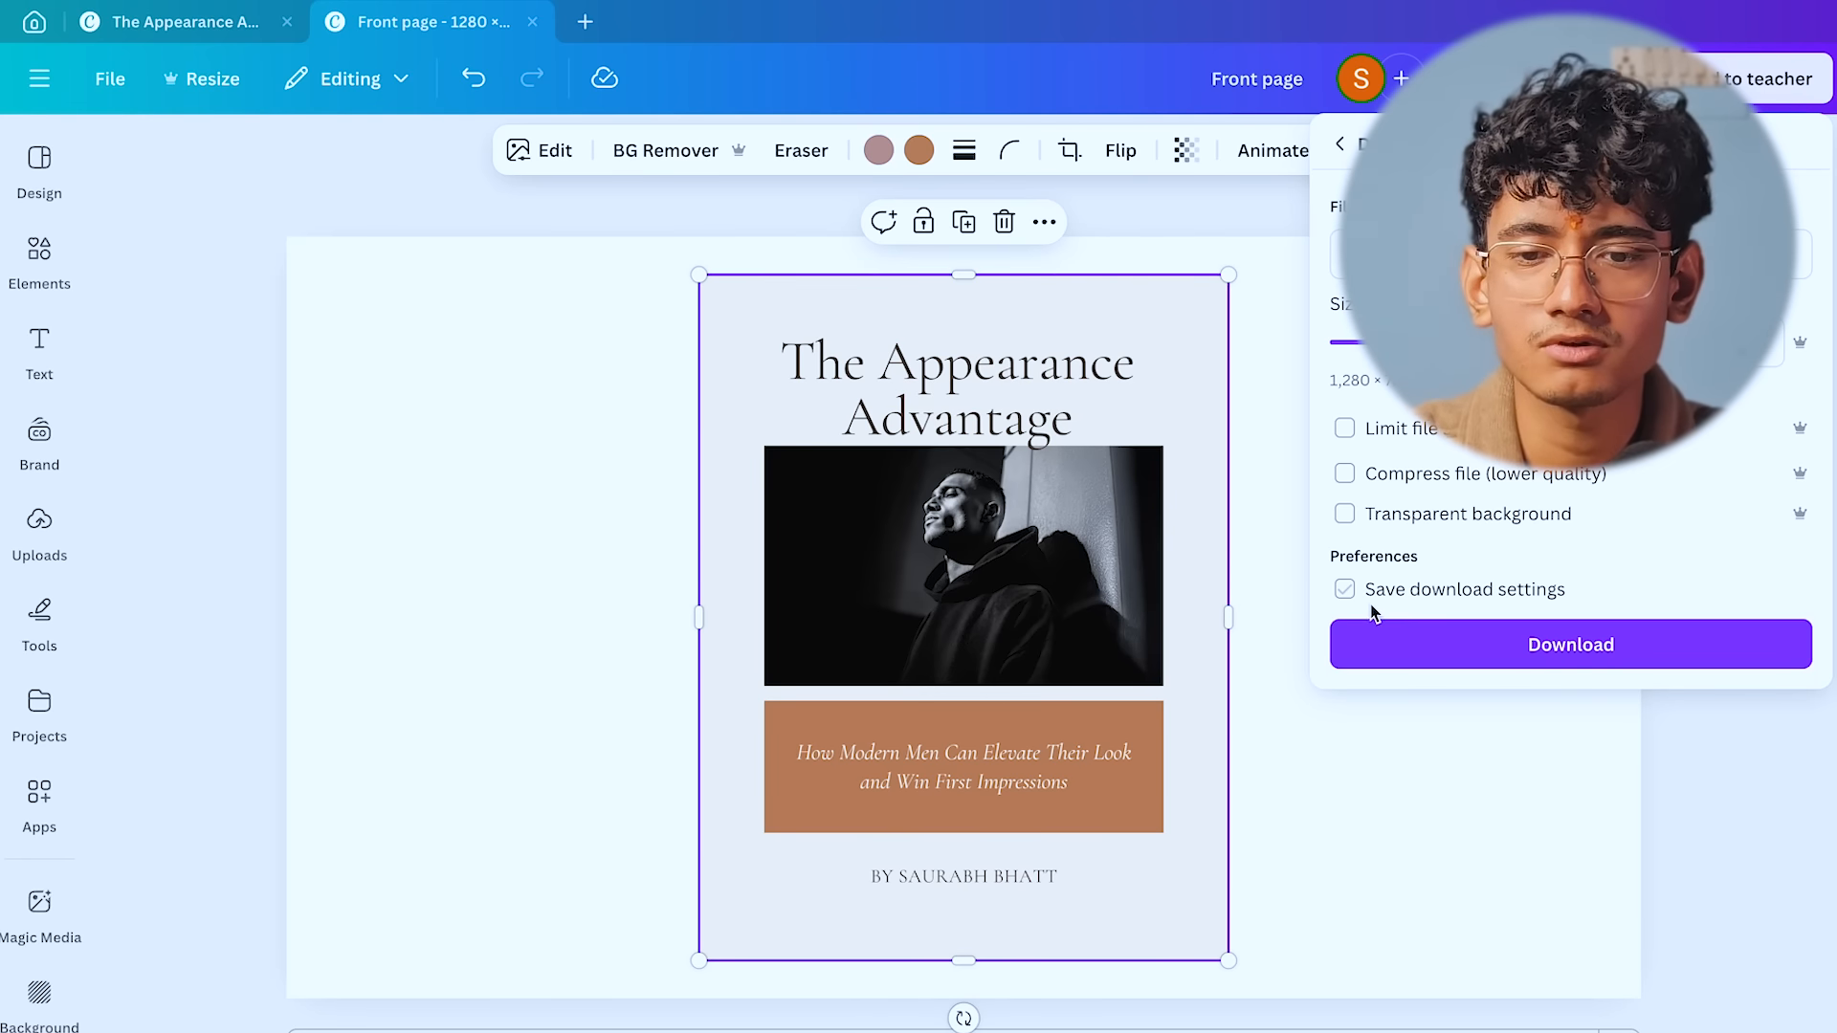
click(1429, 634)
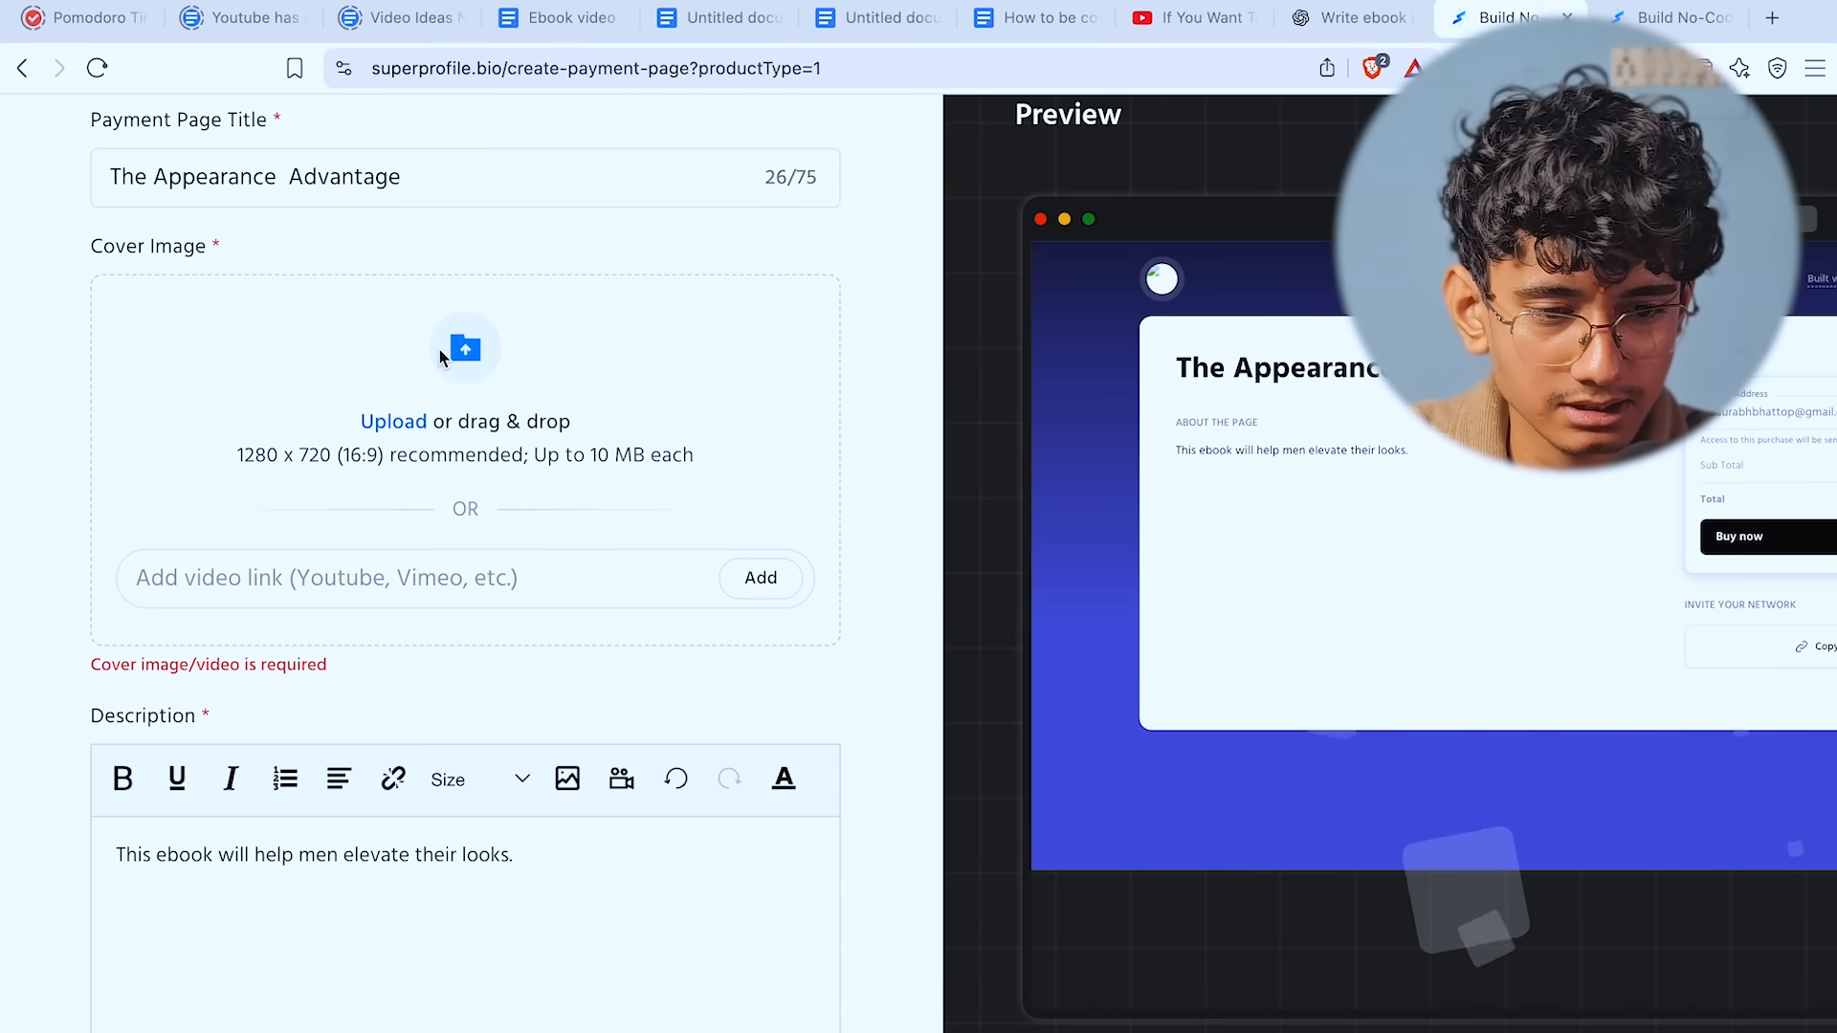
- Switch back to SuperProfile and upload Front page.png from Downloads as the payment page's cover image
click(439, 349)
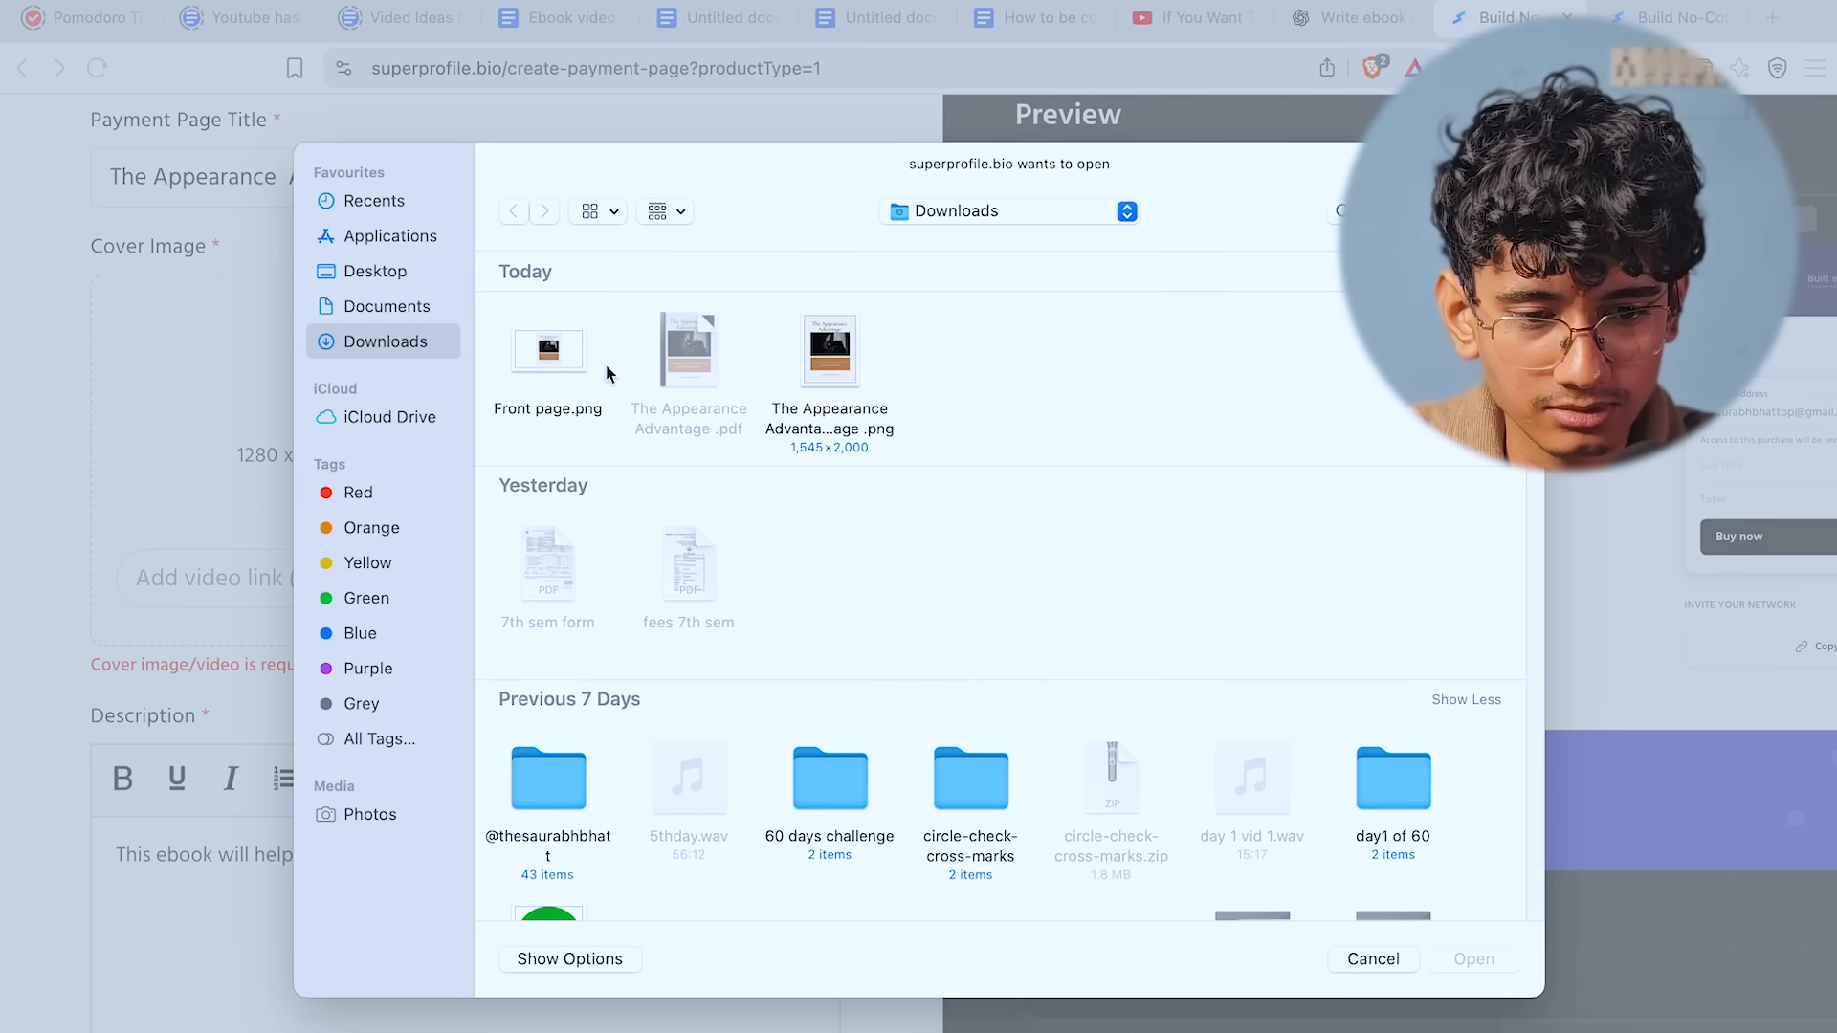
click(550, 354)
click(1473, 960)
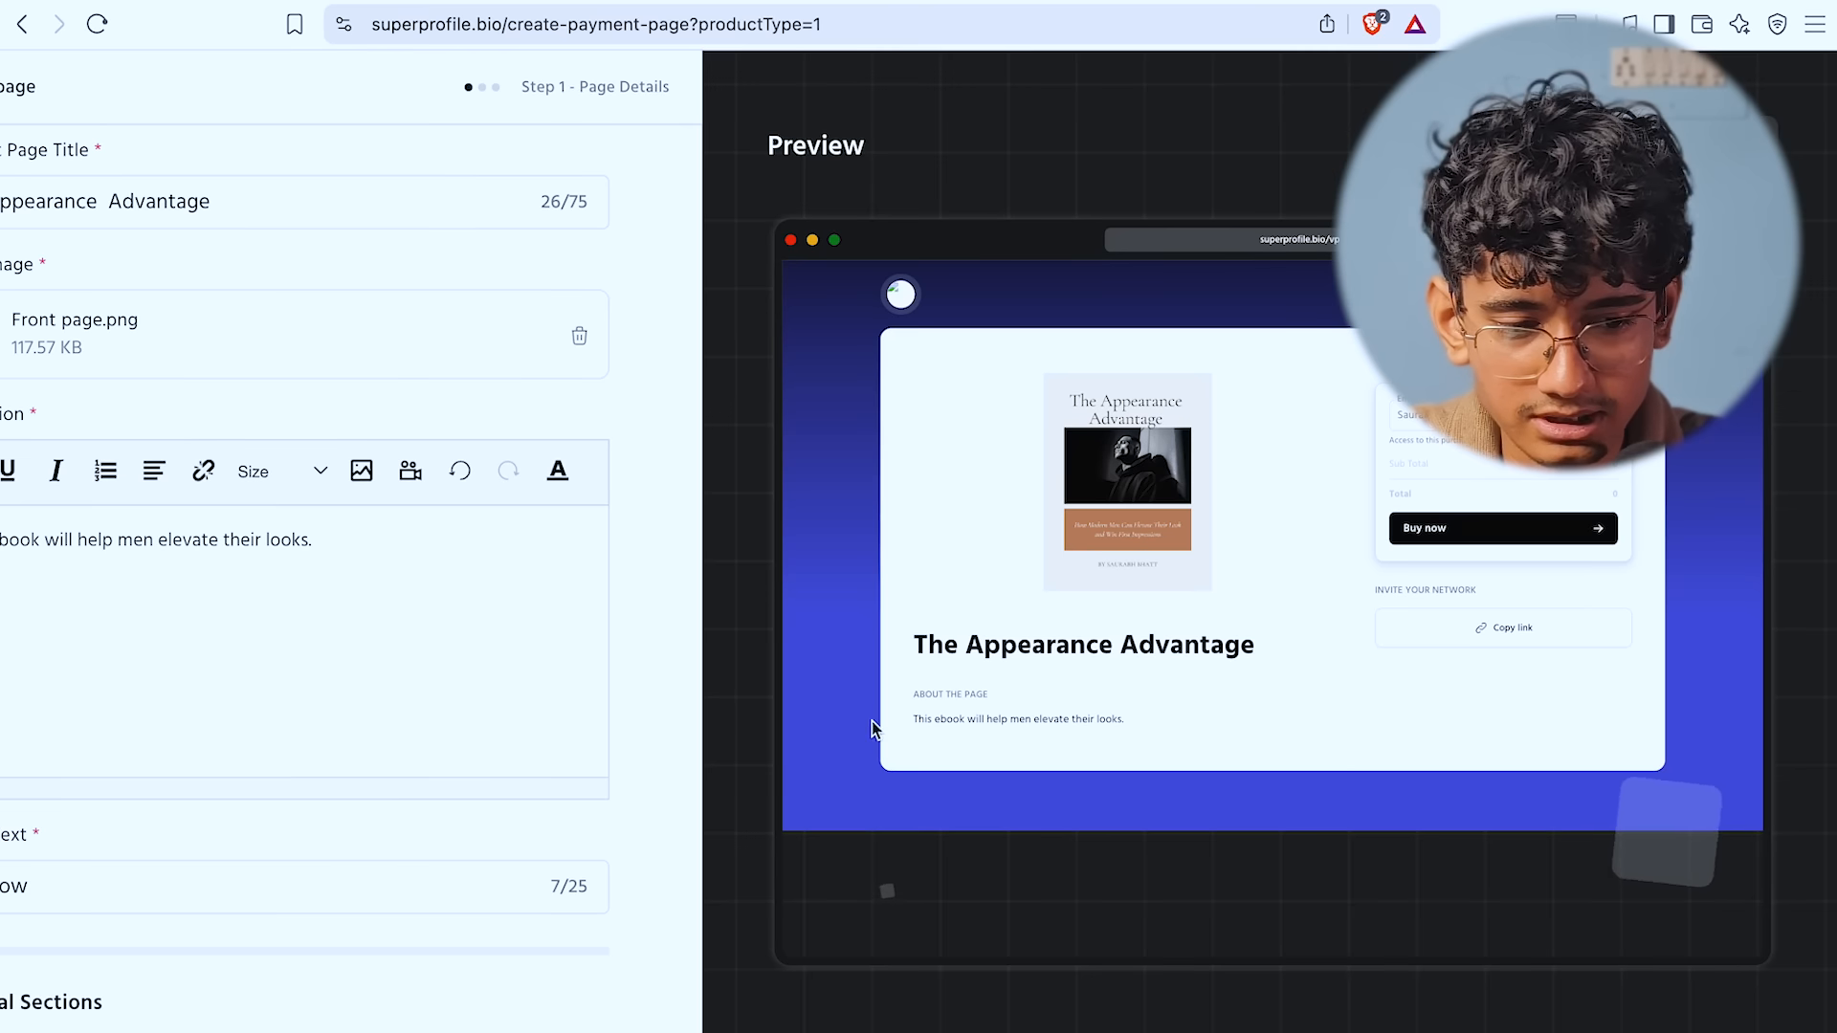
- Continue to the payment page's second setup stage and upload The Appearance Advantage .pdf as the digital file for sale
scroll(321, 590, up, 1)
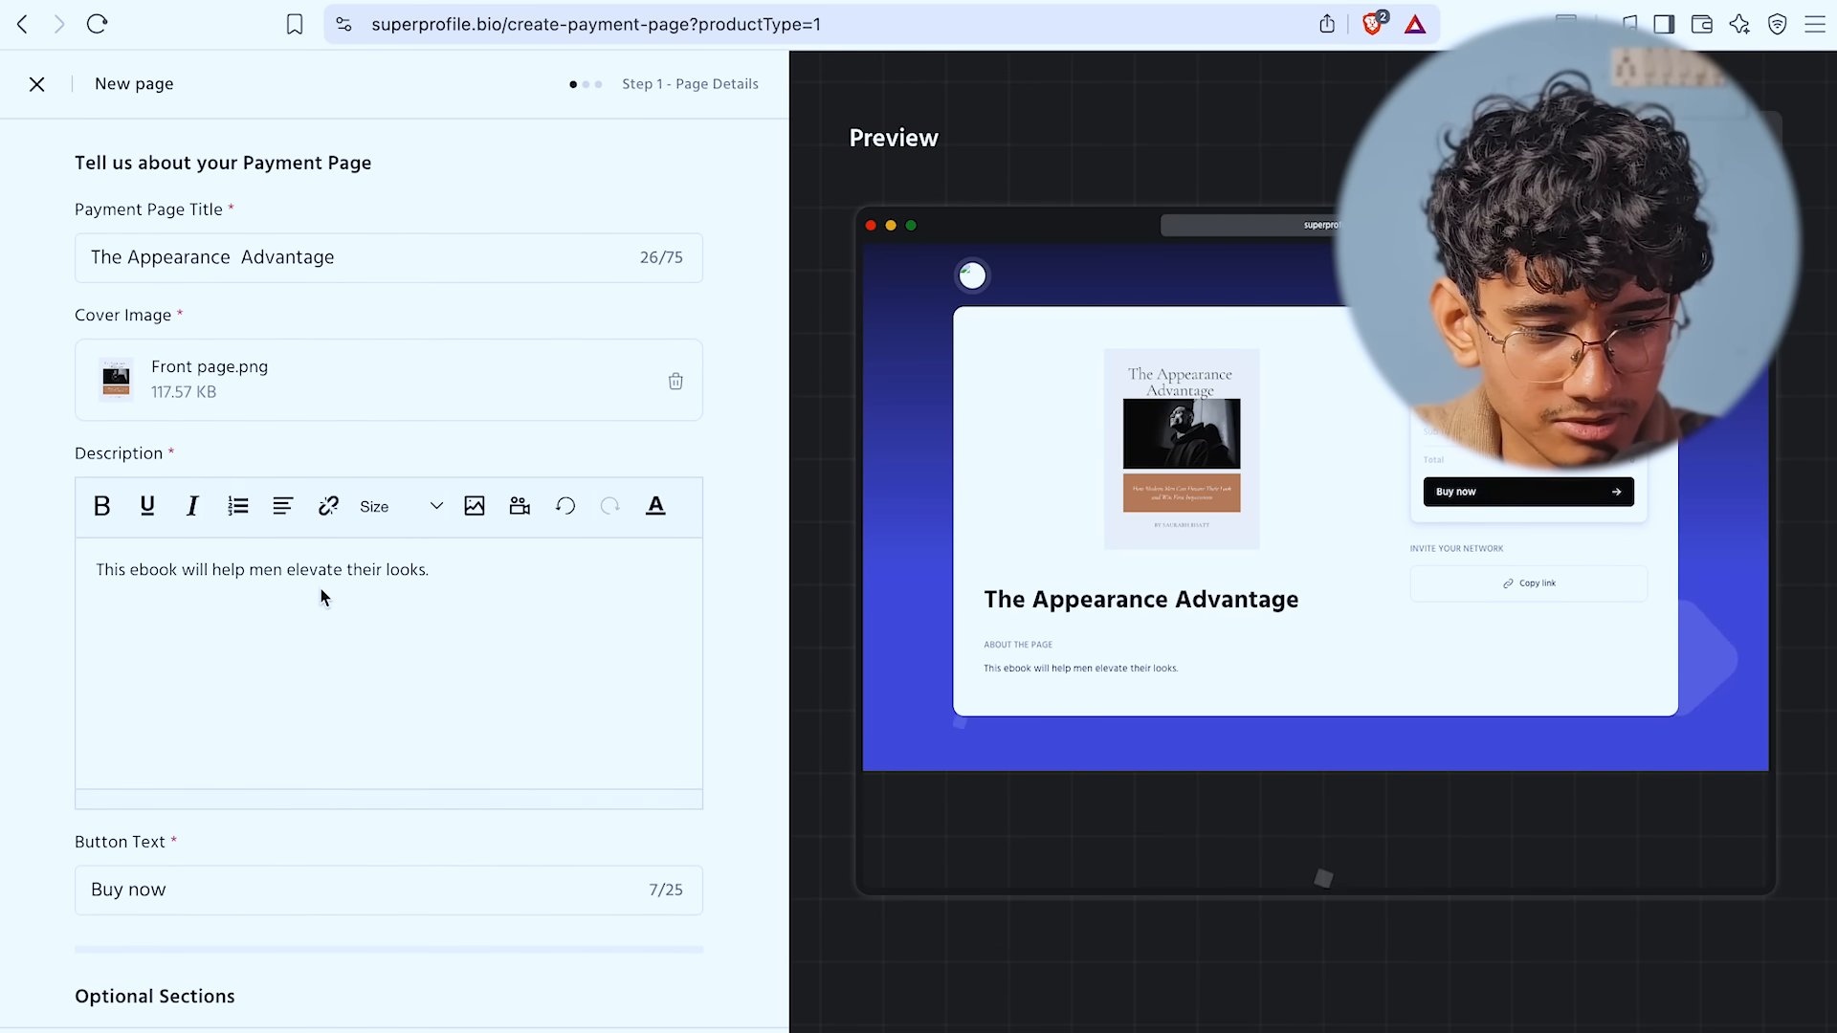
scroll(320, 590, down, 3)
click(653, 1029)
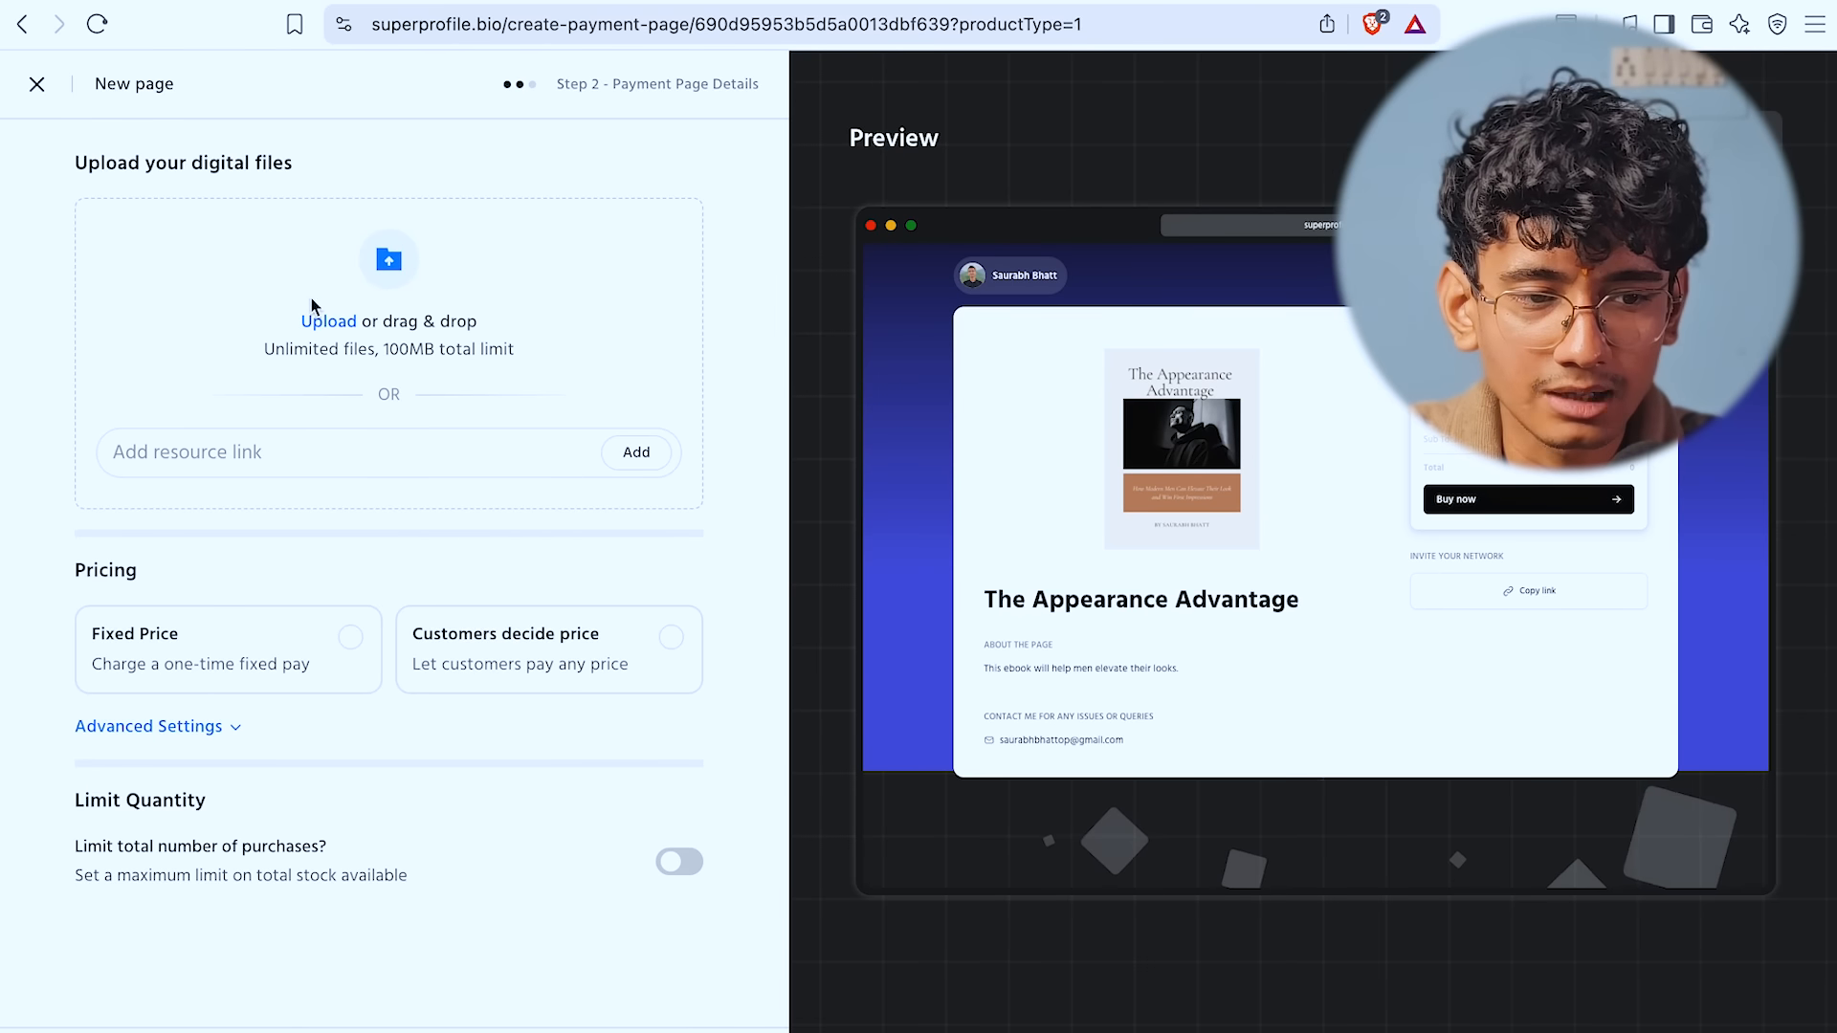
click(373, 271)
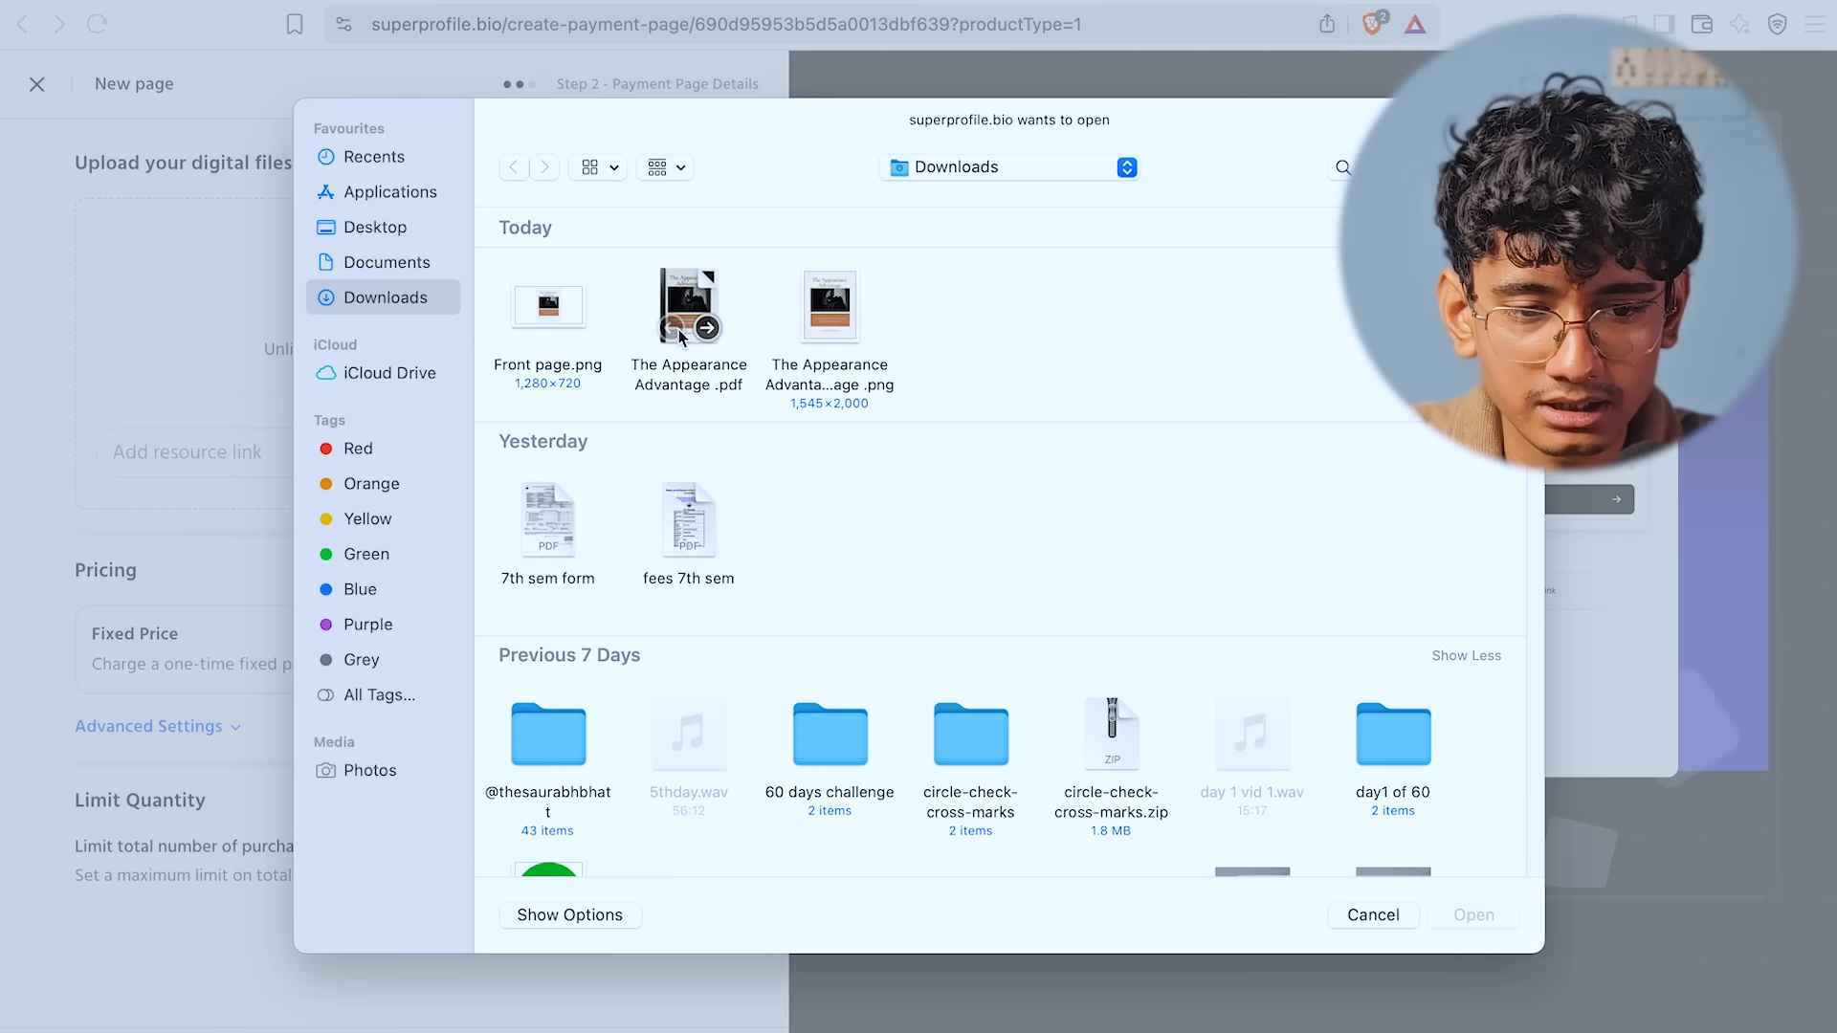
click(694, 316)
double_click(693, 311)
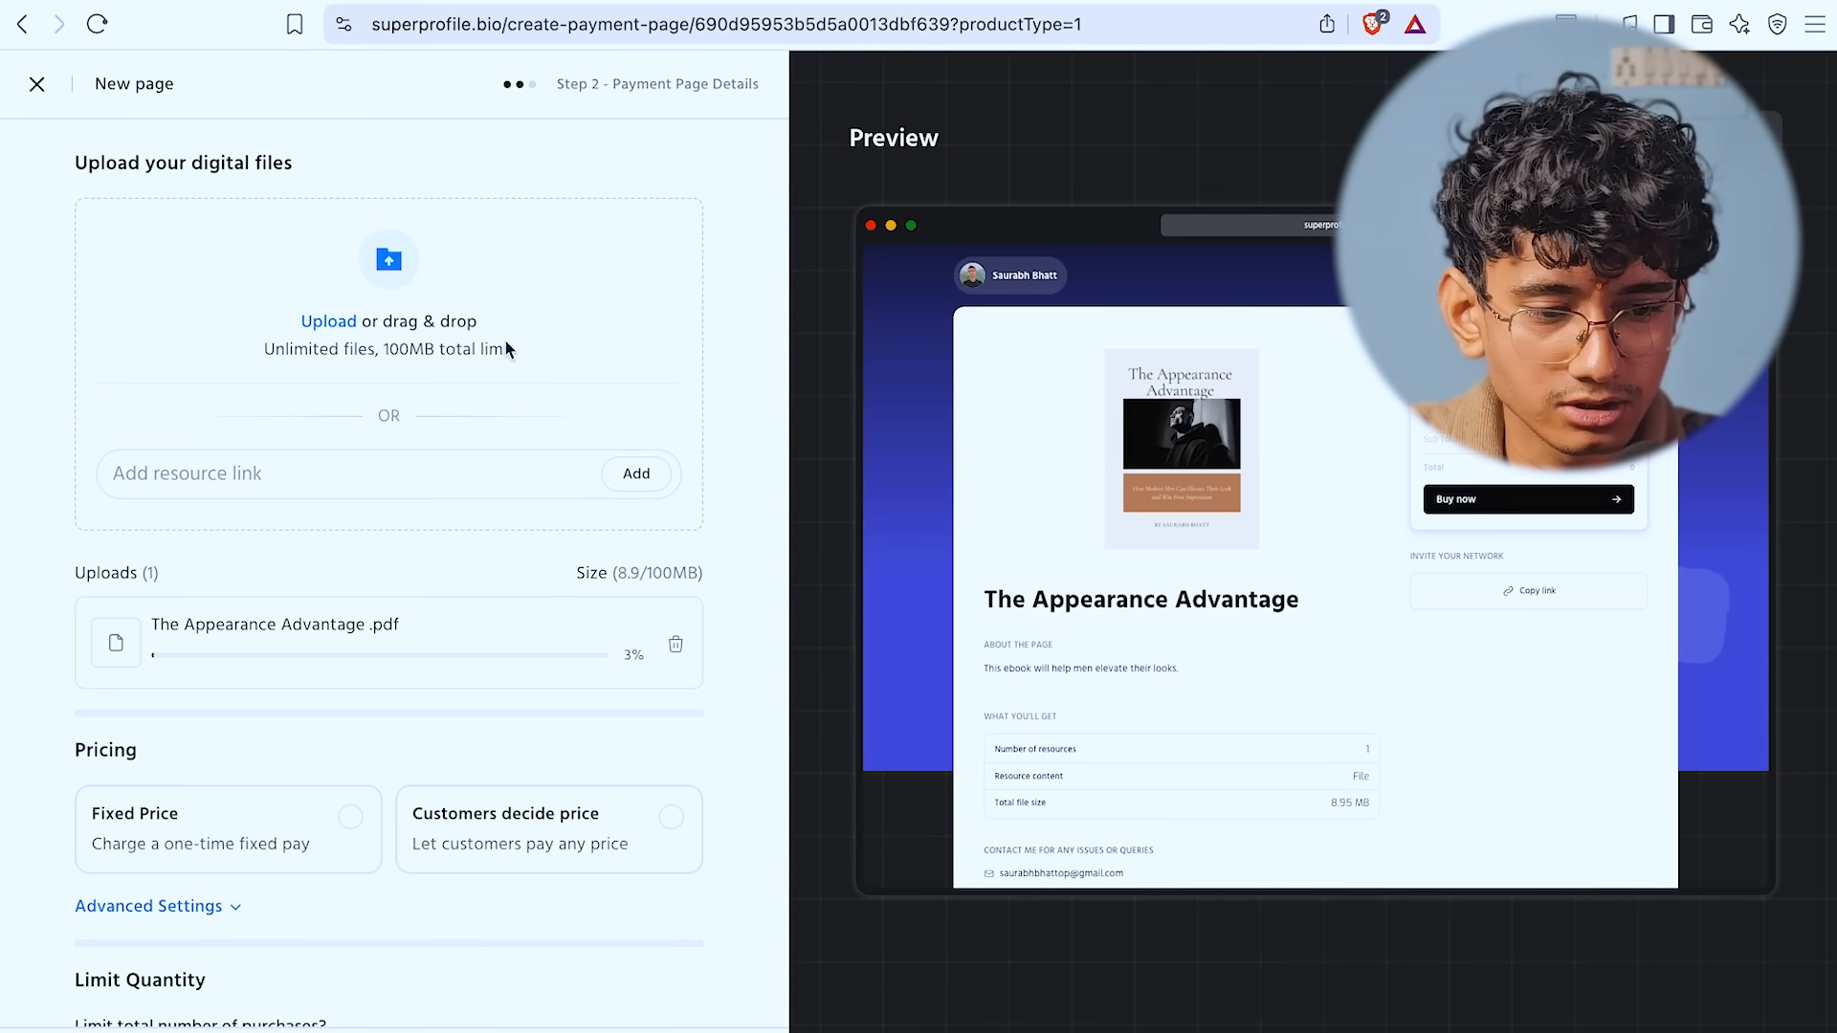